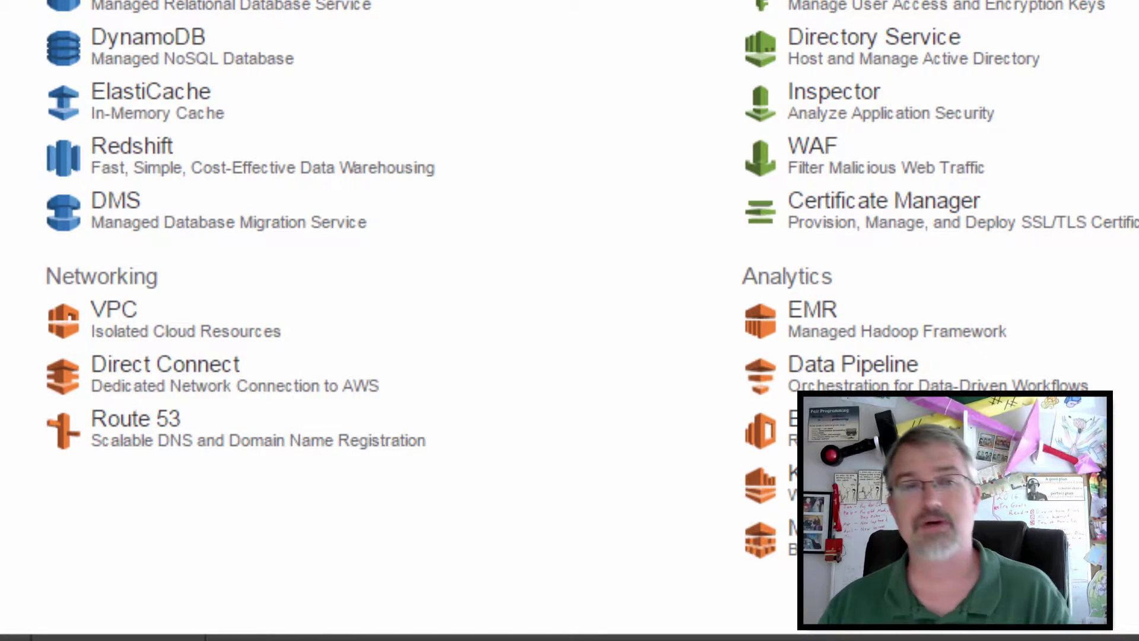
# Step: Open the Route 53 DNS service from the AWS console's Networking section
pyautogui.click(140, 438)
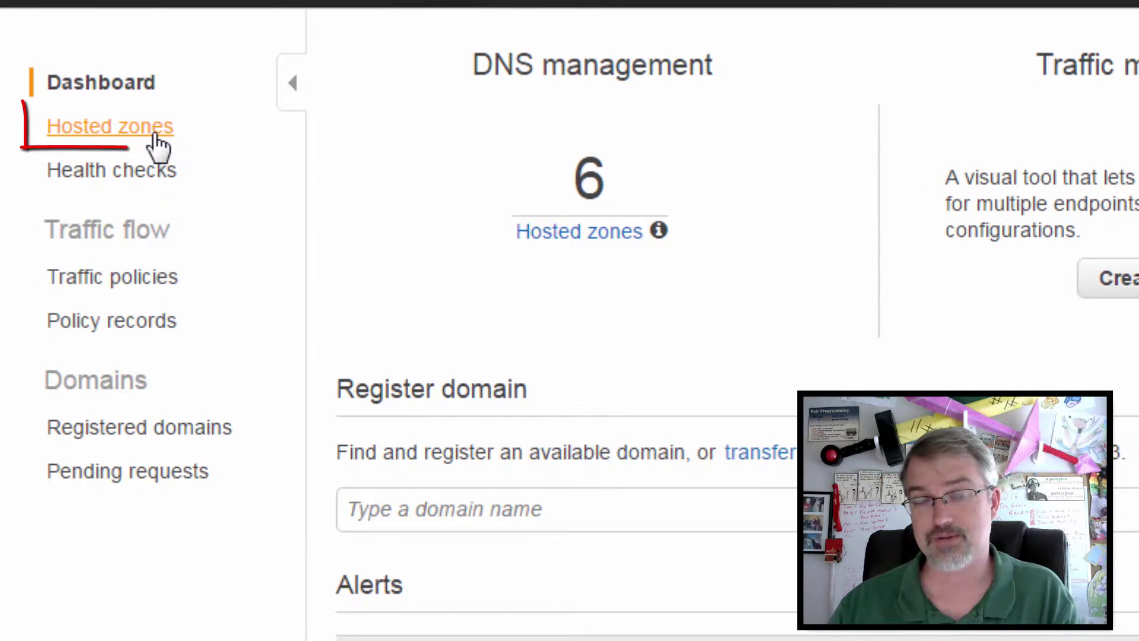
# Step: Show the list of all hosted zones in Route 53
pyautogui.click(159, 142)
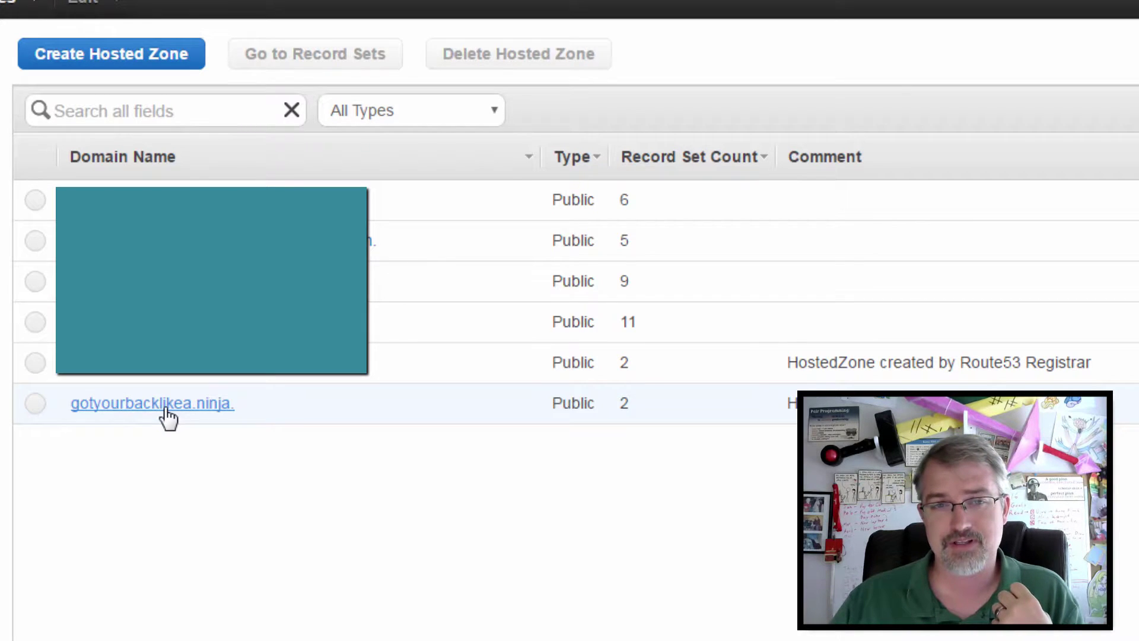
# Step: Open the gotyourbacklikea.ninja. hosted zone to view its two record sets
pyautogui.click(167, 418)
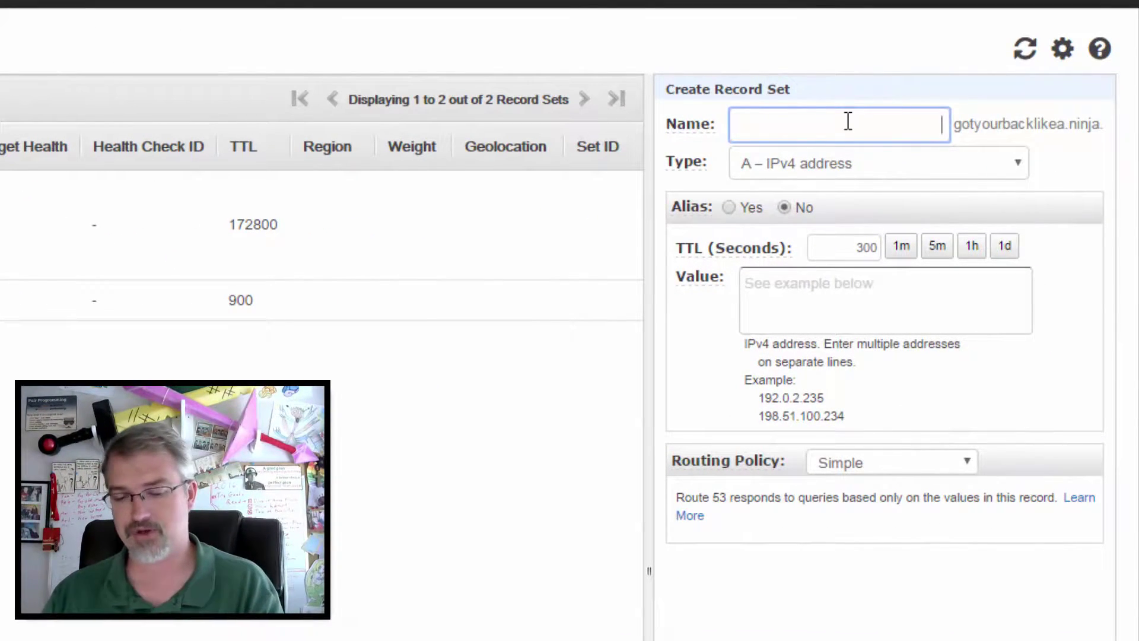
# Step: Fill the new record with name www, type A – IPv4 address, value 127.0.0.1, TTL 300
pyautogui.write('www')
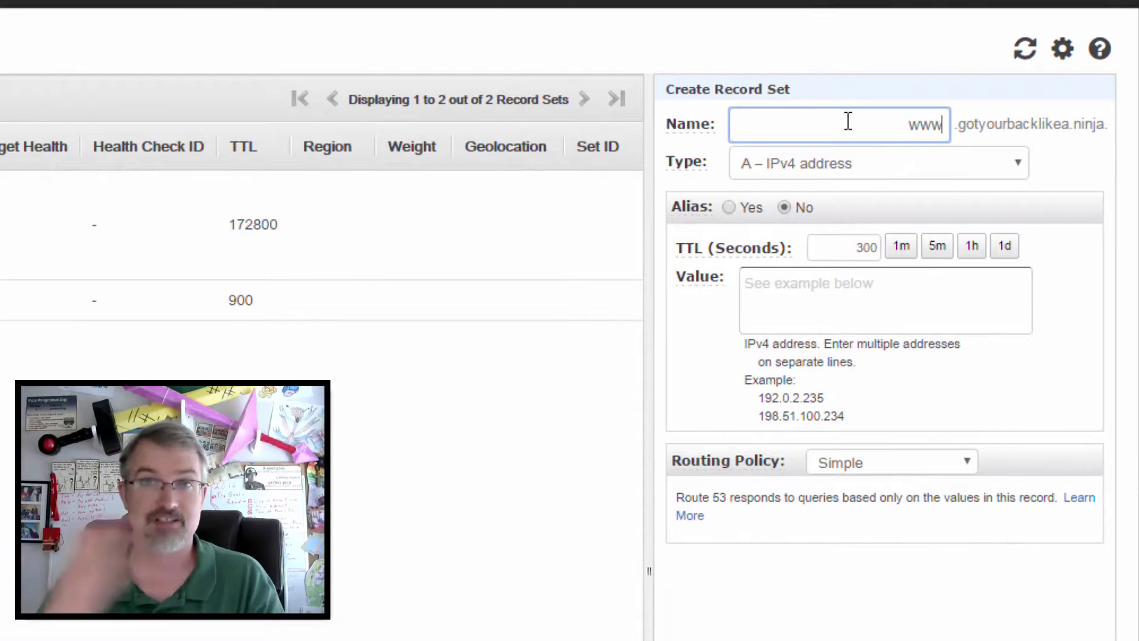
pyautogui.click(918, 172)
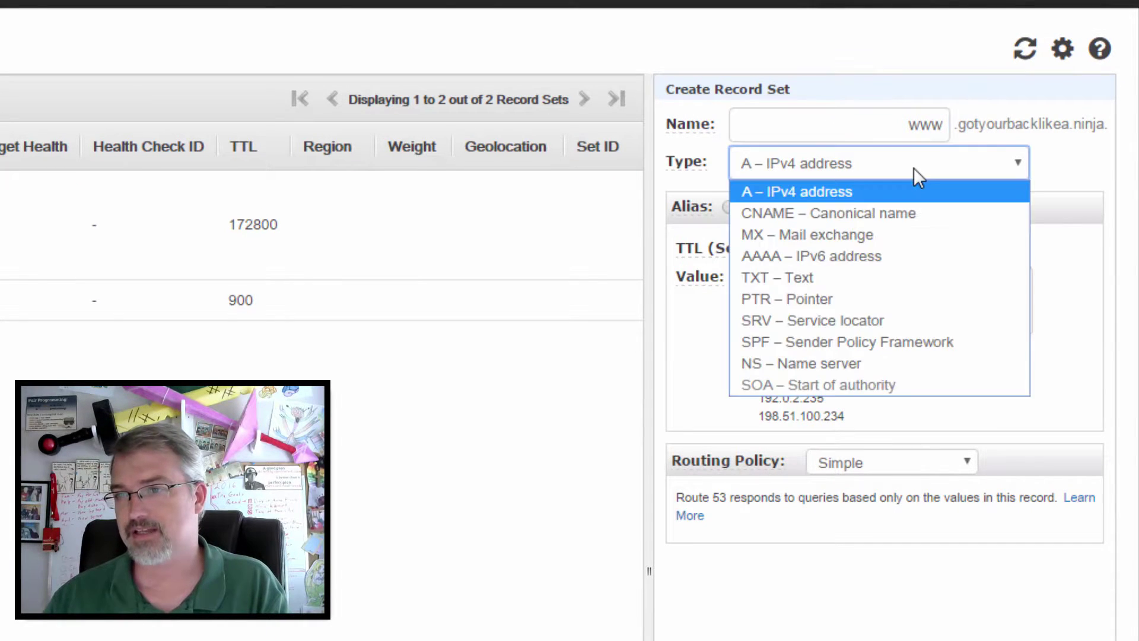
pyautogui.click(862, 195)
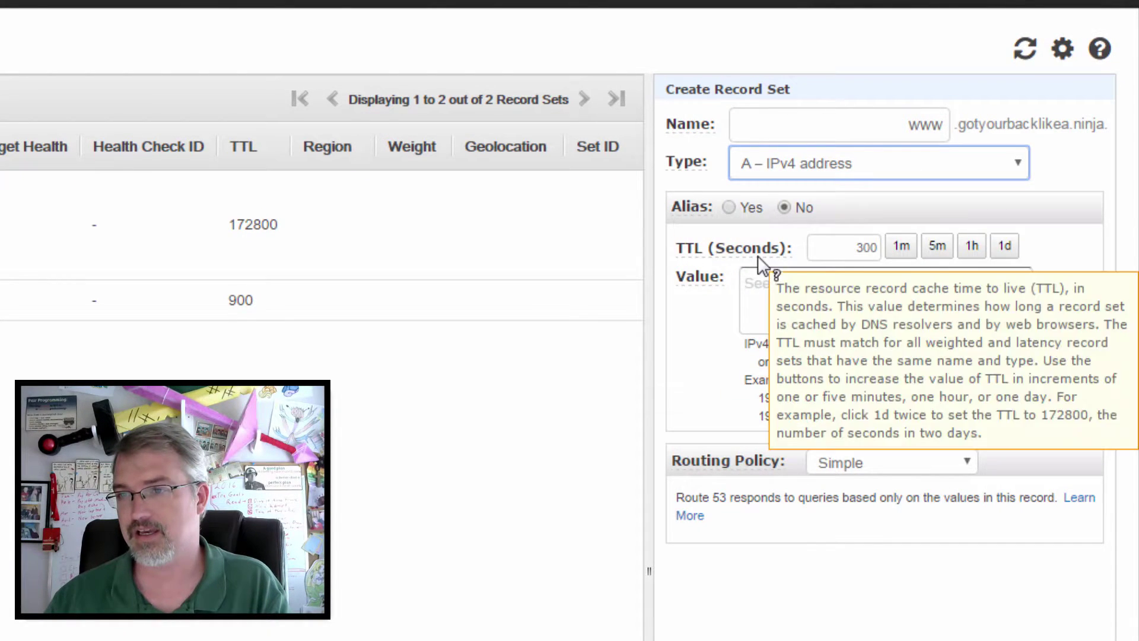
pyautogui.click(791, 288)
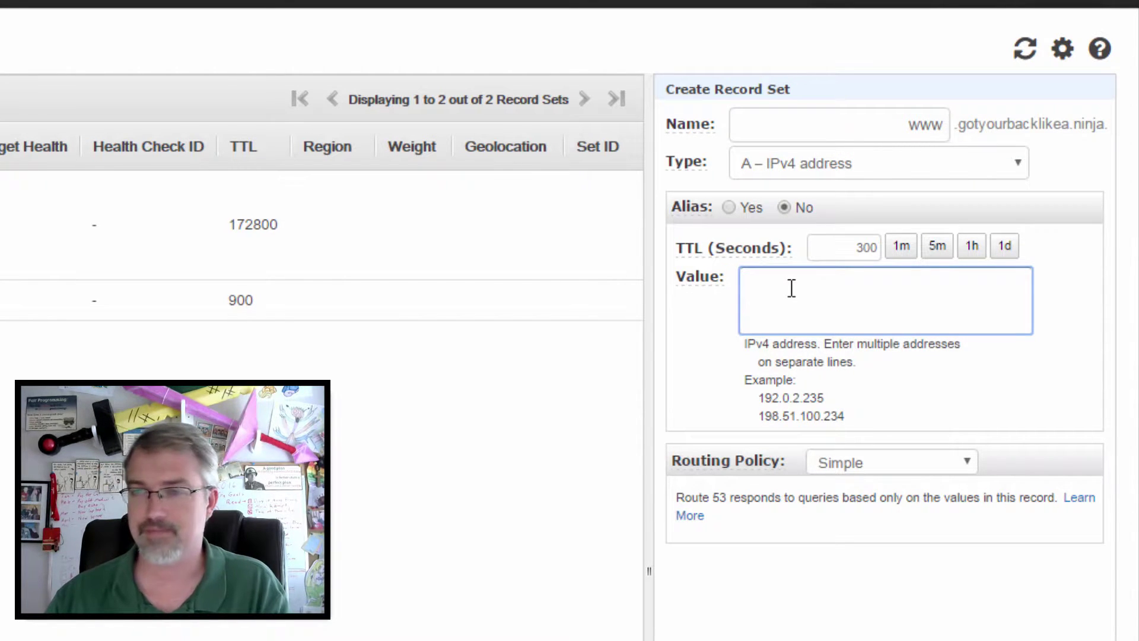
pyautogui.write('192.168')
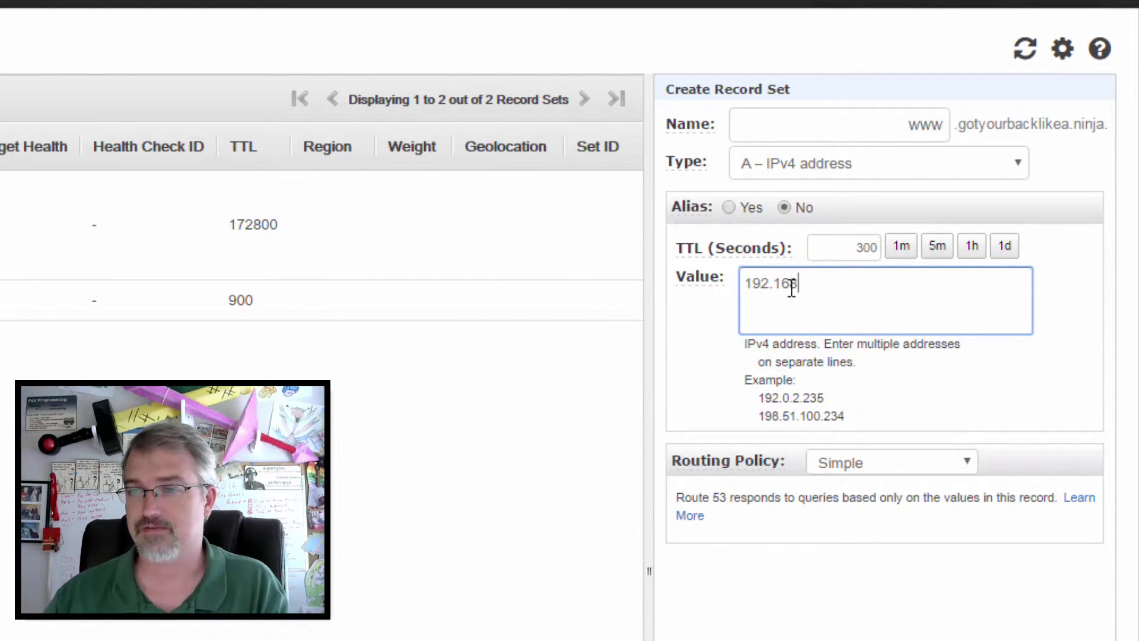
pyautogui.press('BackSpace')
pyautogui.press('BackSpace')
pyautogui.press('BackSpace')
pyautogui.press('BackSpace')
pyautogui.press('BackSpace')
pyautogui.press('BackSpace')
pyautogui.press('BackSpace')
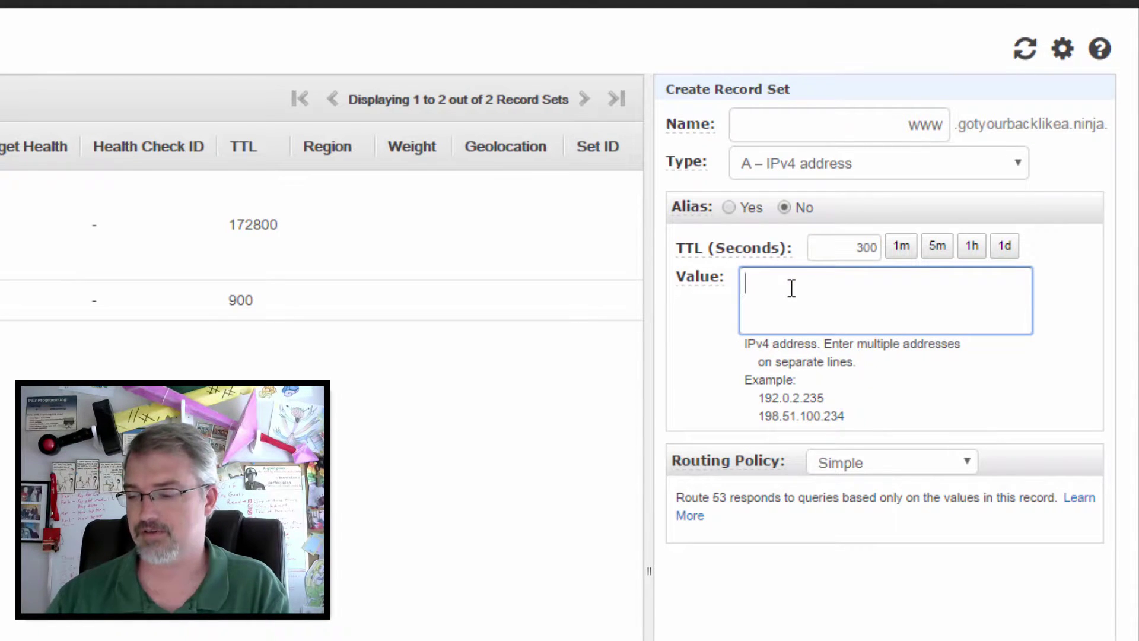
pyautogui.write('127.0.0.1')
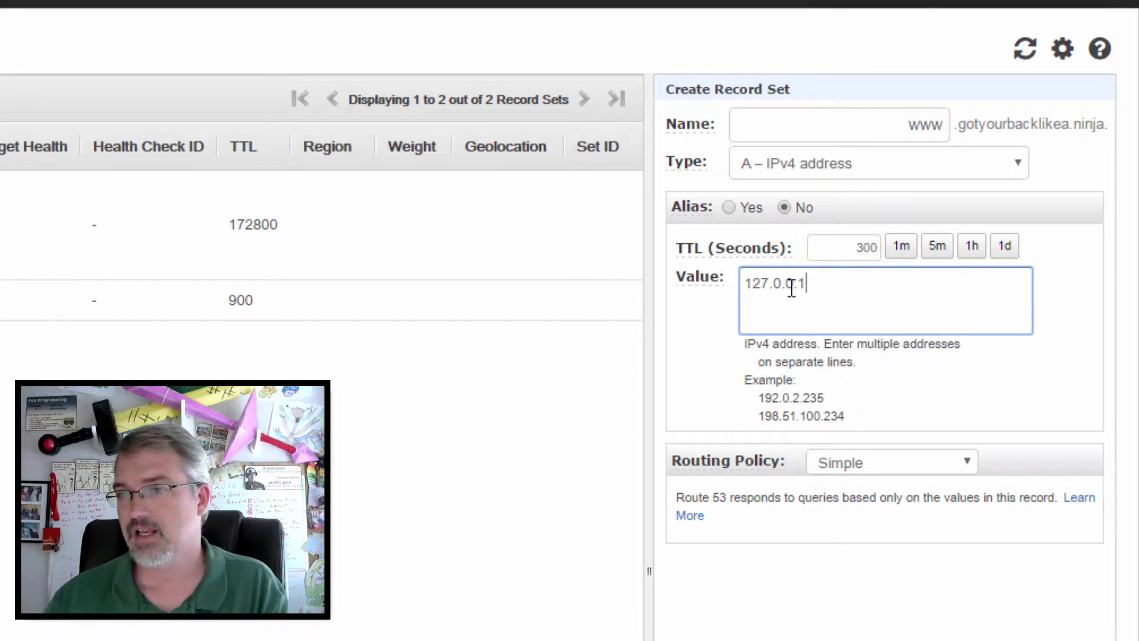
pyautogui.moveTo(819, 249); pyautogui.dragTo(881, 248)
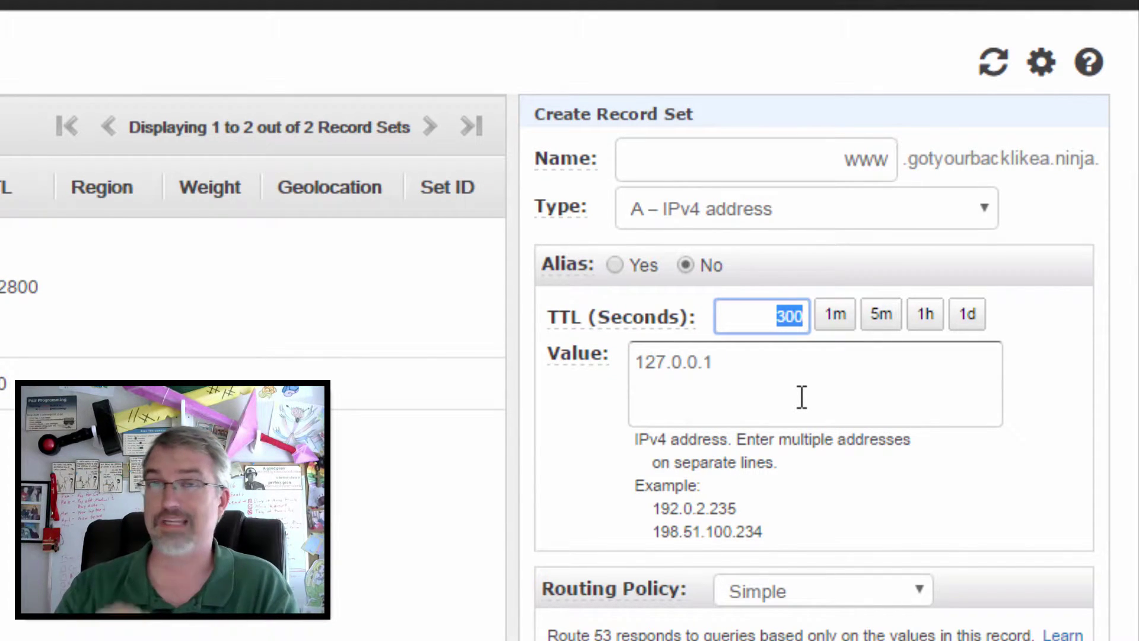
pyautogui.press('Tab')
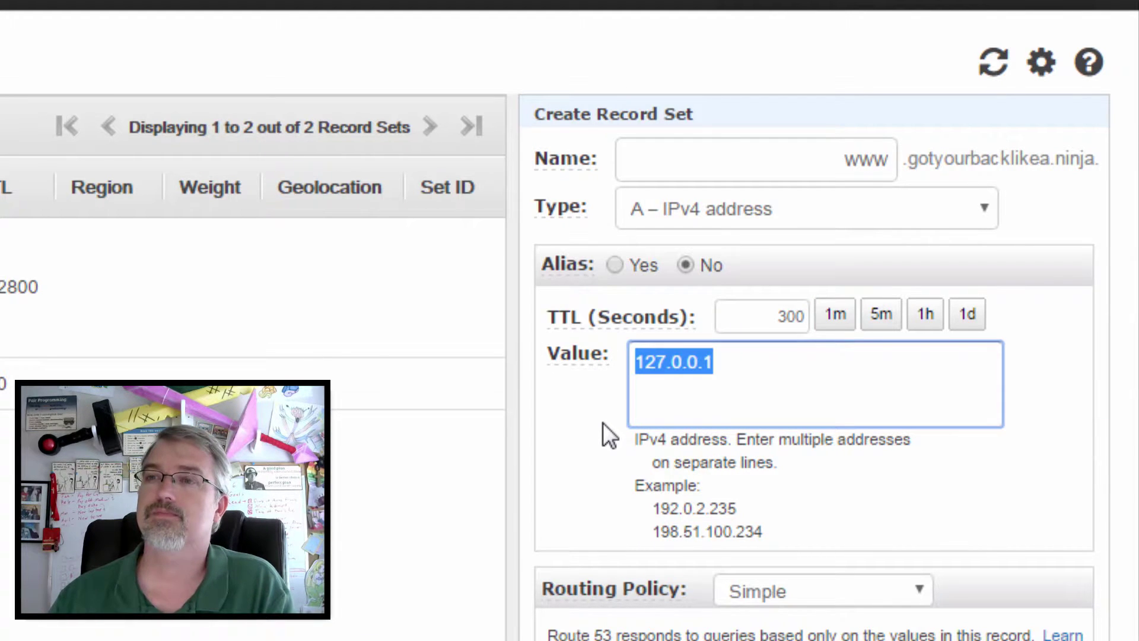
# Step: Rename the record from www to www2, keeping it pointed at 127.0.0.1
pyautogui.doubleClick(852, 158)
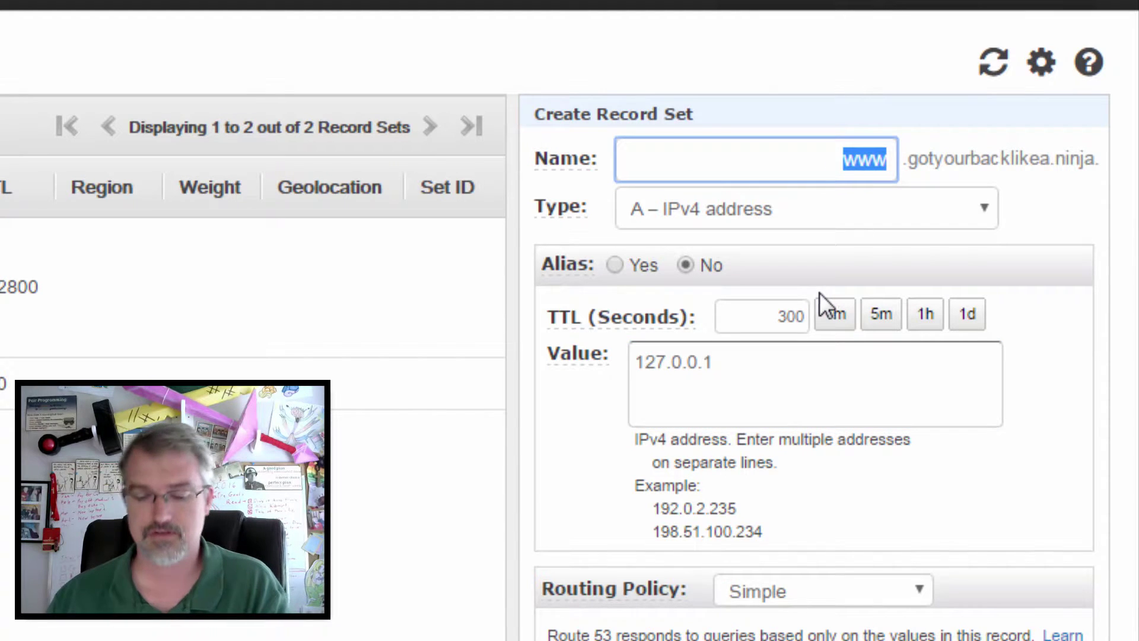
pyautogui.write('www2')
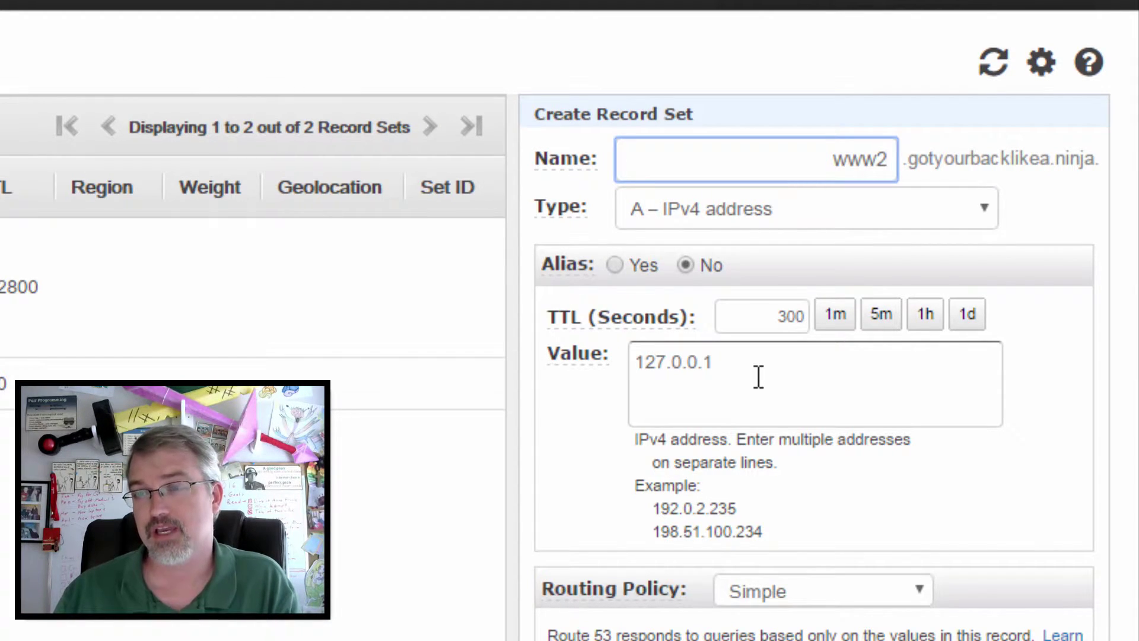
pyautogui.moveTo(759, 377); pyautogui.dragTo(585, 368)
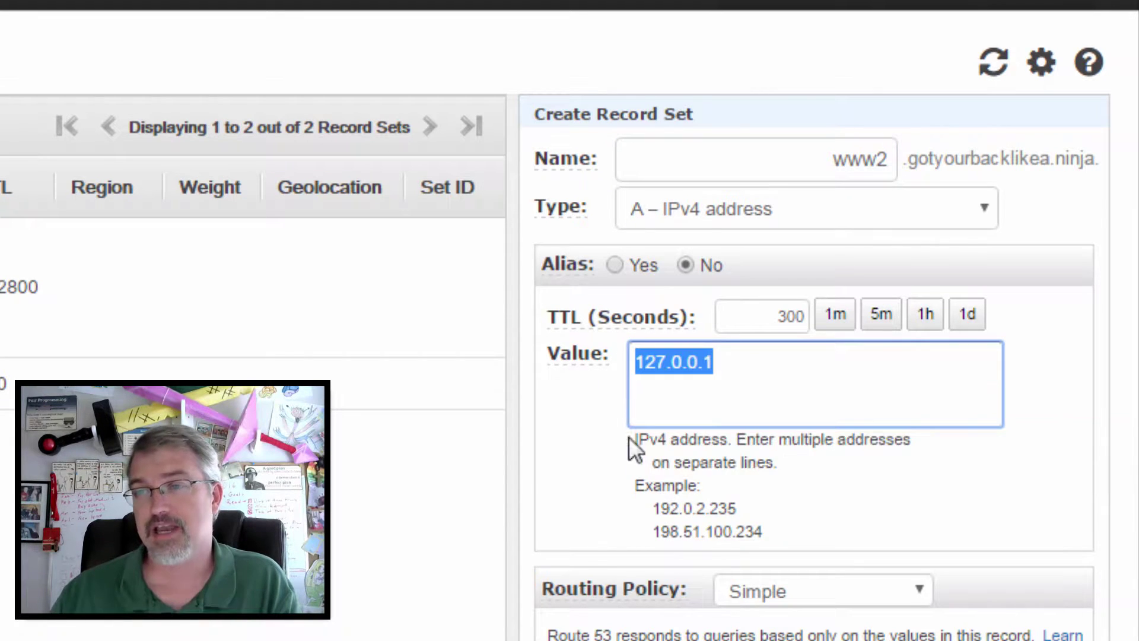
pyautogui.doubleClick(746, 321)
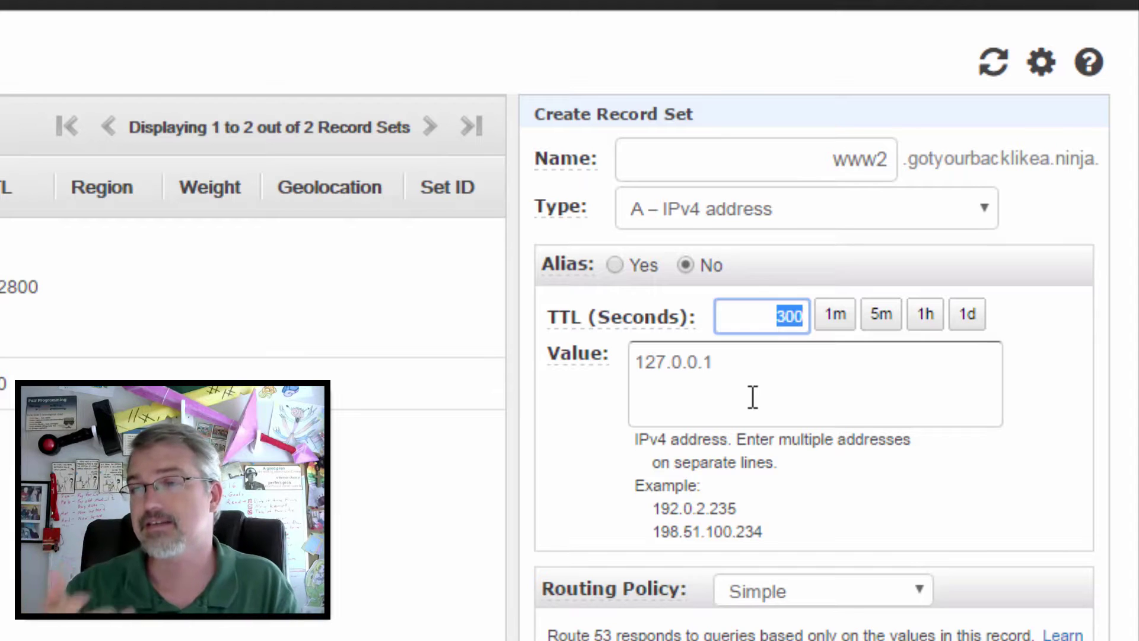
# Step: Set the www2 record's TTL to 900 seconds after trying the 1d and 1h presets
pyautogui.click(966, 315)
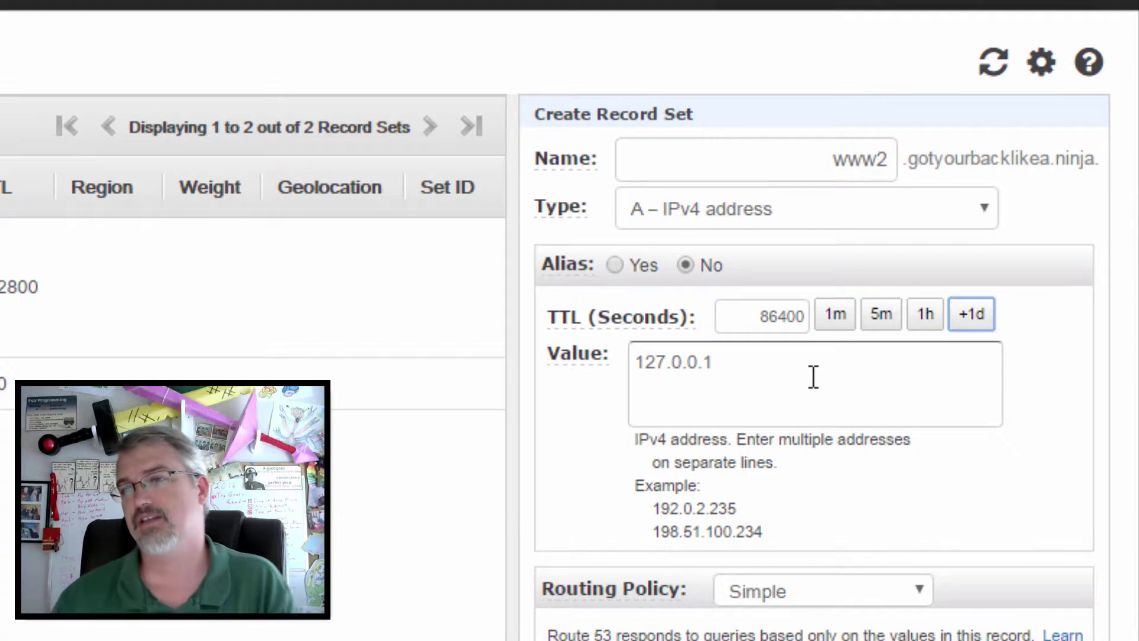
pyautogui.click(924, 314)
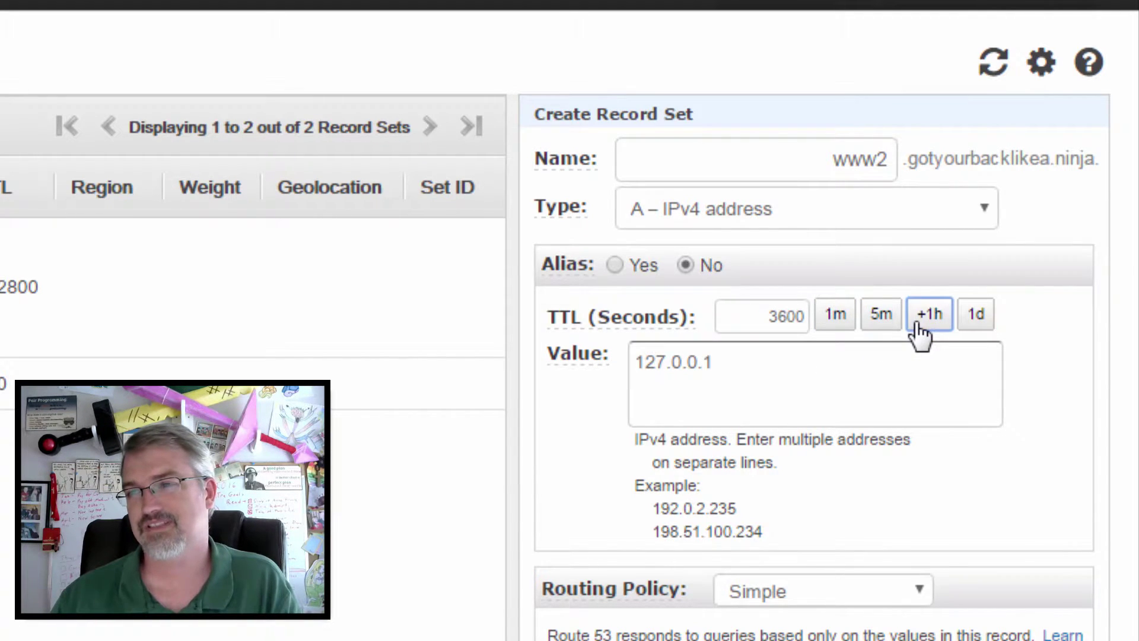
pyautogui.click(776, 312)
pyautogui.doubleClick(776, 312)
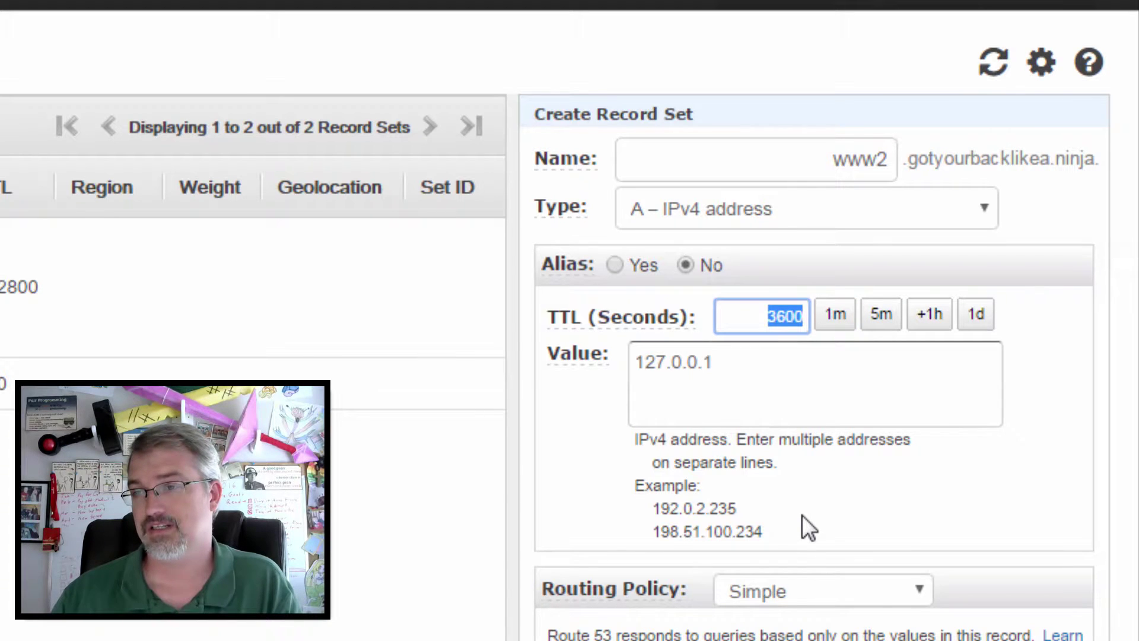
pyautogui.write('900')
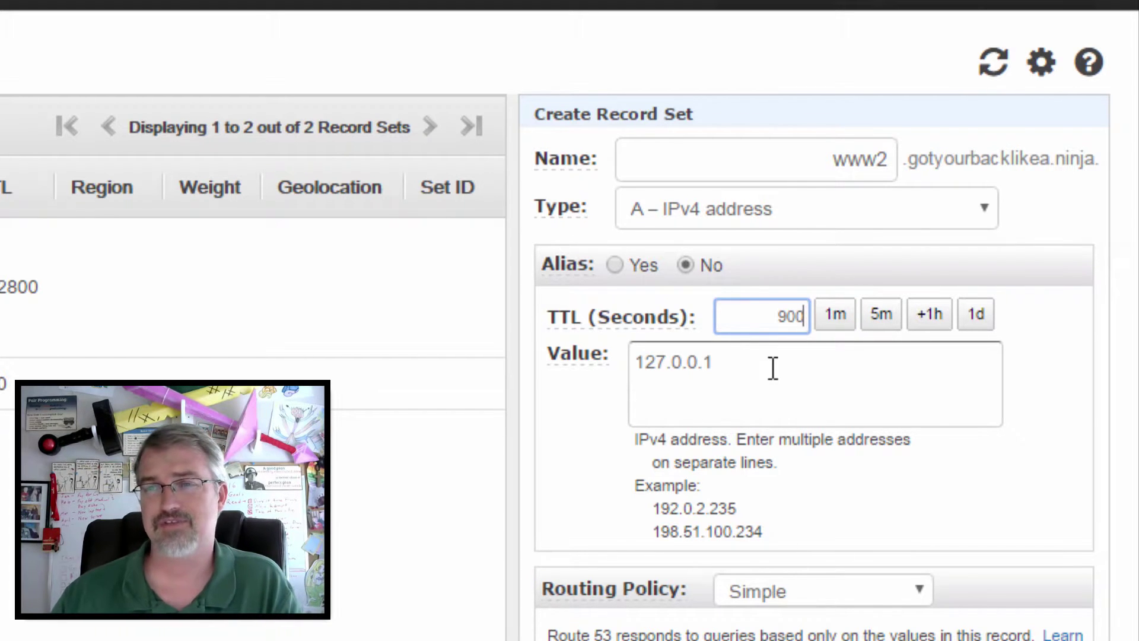
pyautogui.click(773, 368)
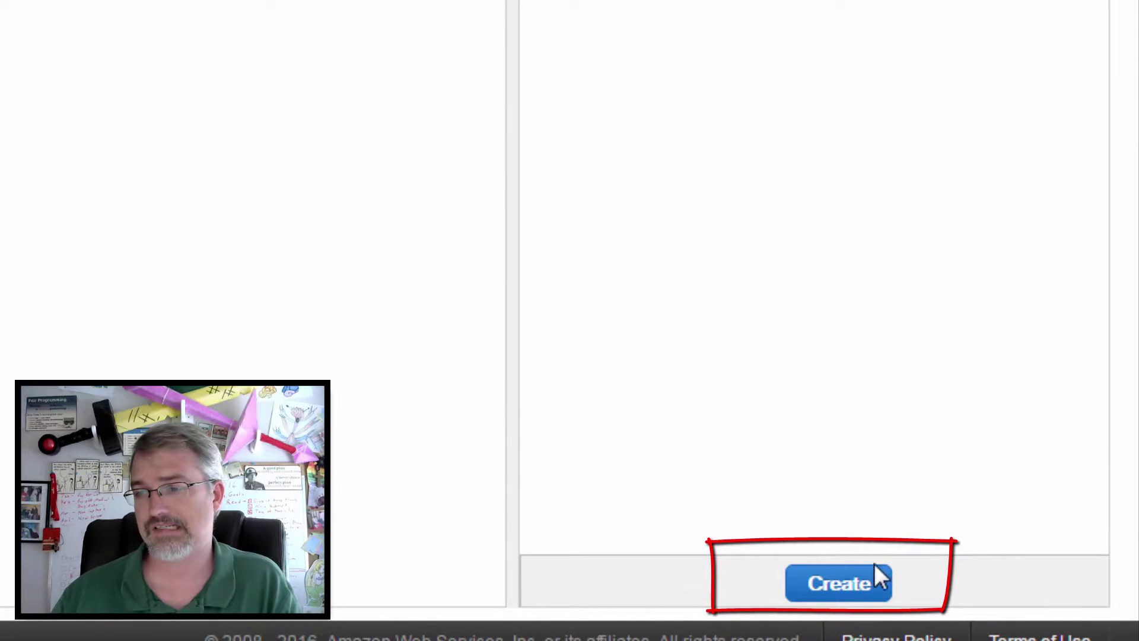
# Step: Create the www2 A record for 127.0.0.1 and switch to a bash terminal
pyautogui.click(849, 593)
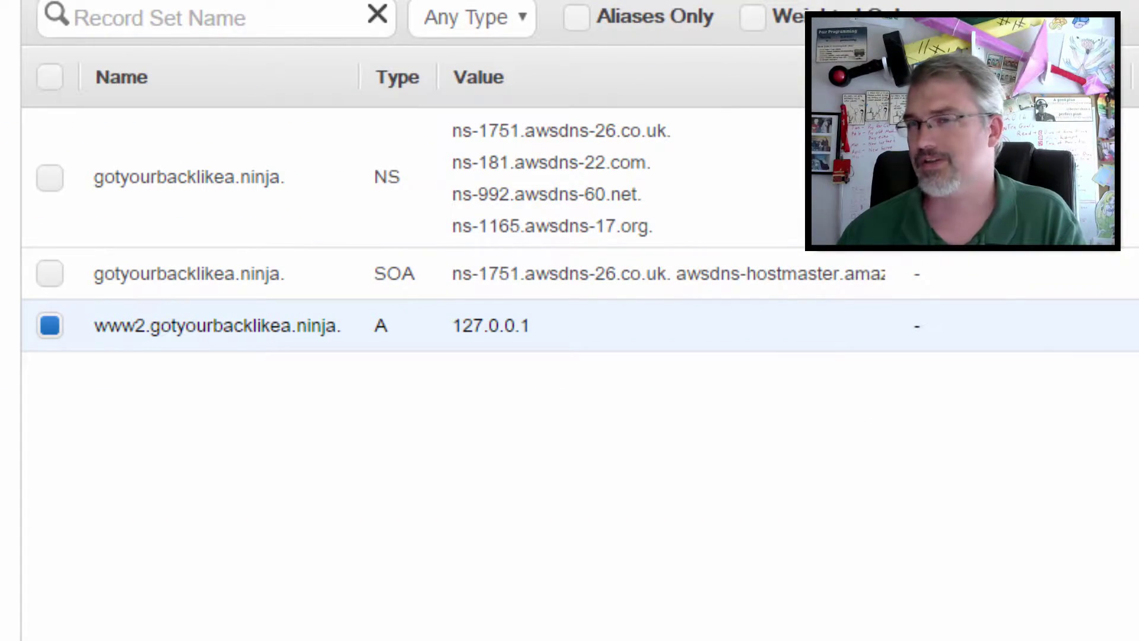
pyautogui.hotkey('alt', 'Tab')
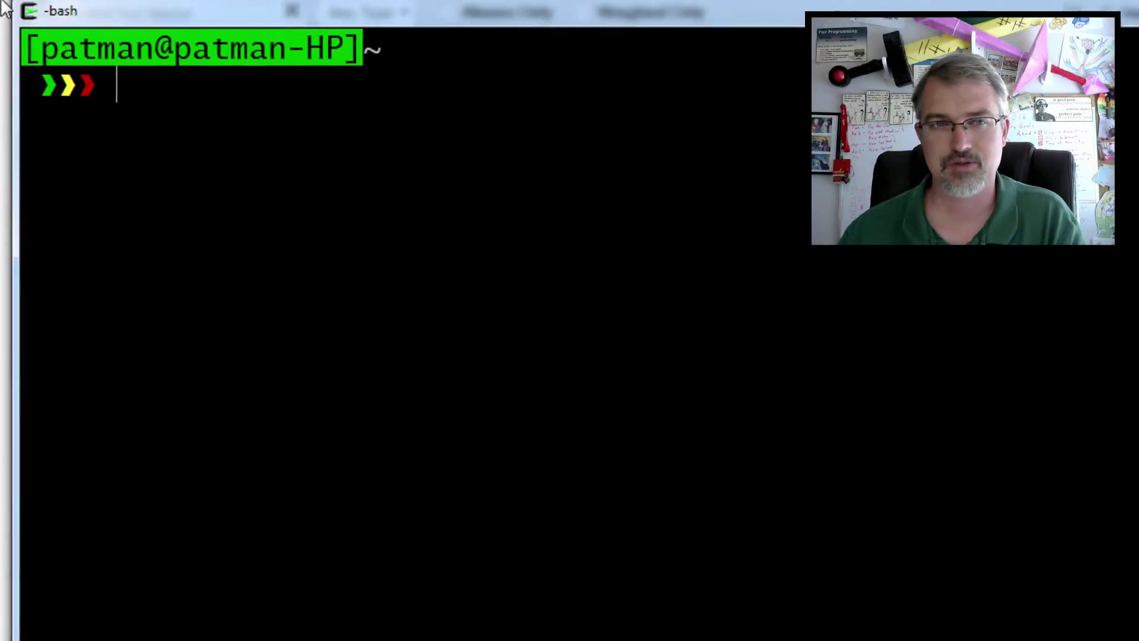
# Step: Shrink the terminal and run dig www2.gotyourbacklikea.ninja +short
pyautogui.moveTo(5, 7); pyautogui.dragTo(34, 16)
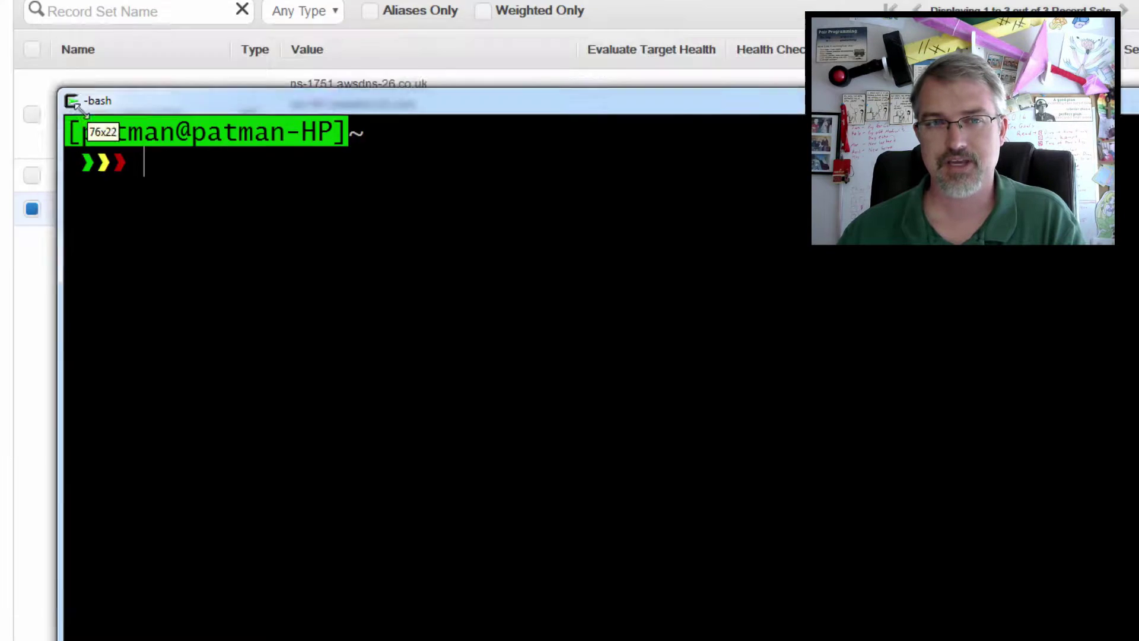
pyautogui.moveTo(76, 107); pyautogui.dragTo(43, 247)
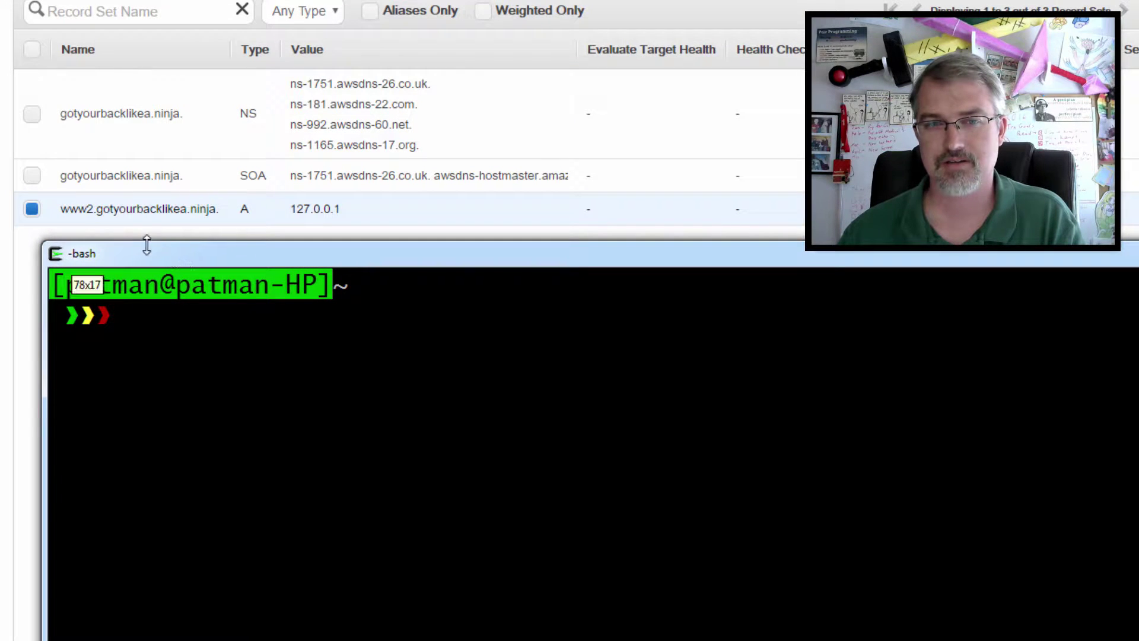
pyautogui.moveTo(167, 256)
pyautogui.mouseDown()
pyautogui.moveTo(148, 244)
pyautogui.moveTo(159, 252)
pyautogui.mouseUp()
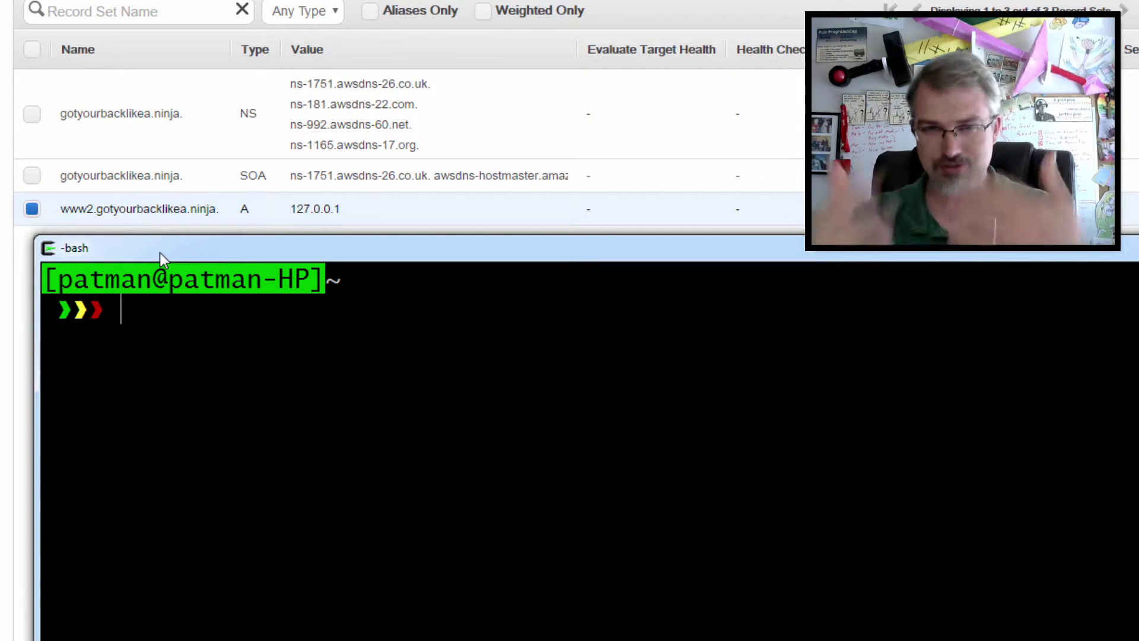
pyautogui.write('di')
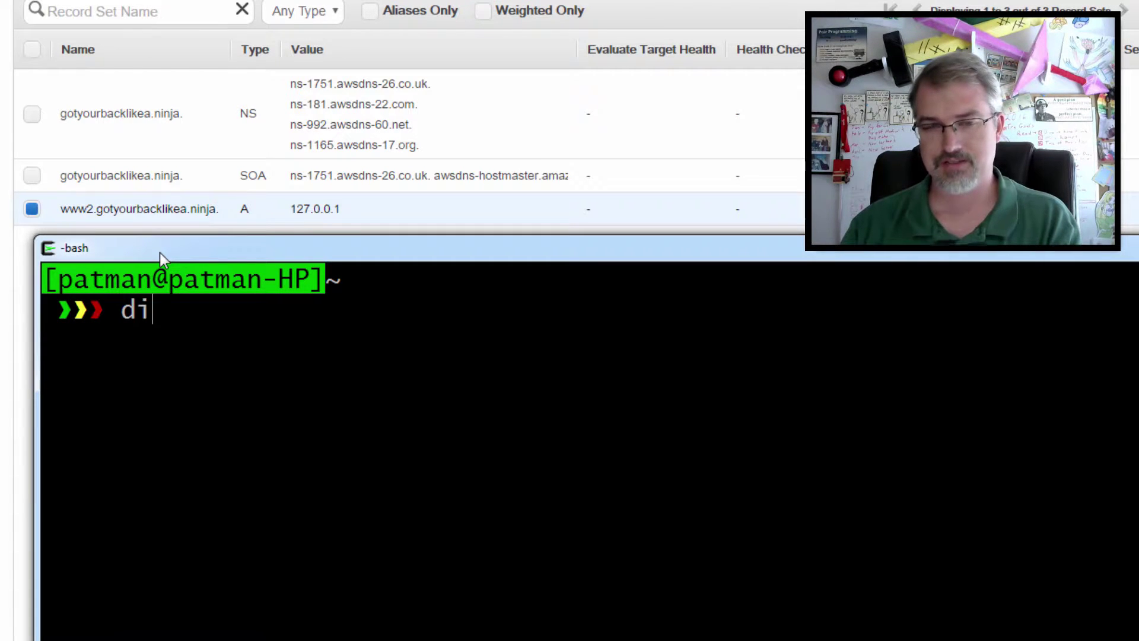
pyautogui.write('g ww')
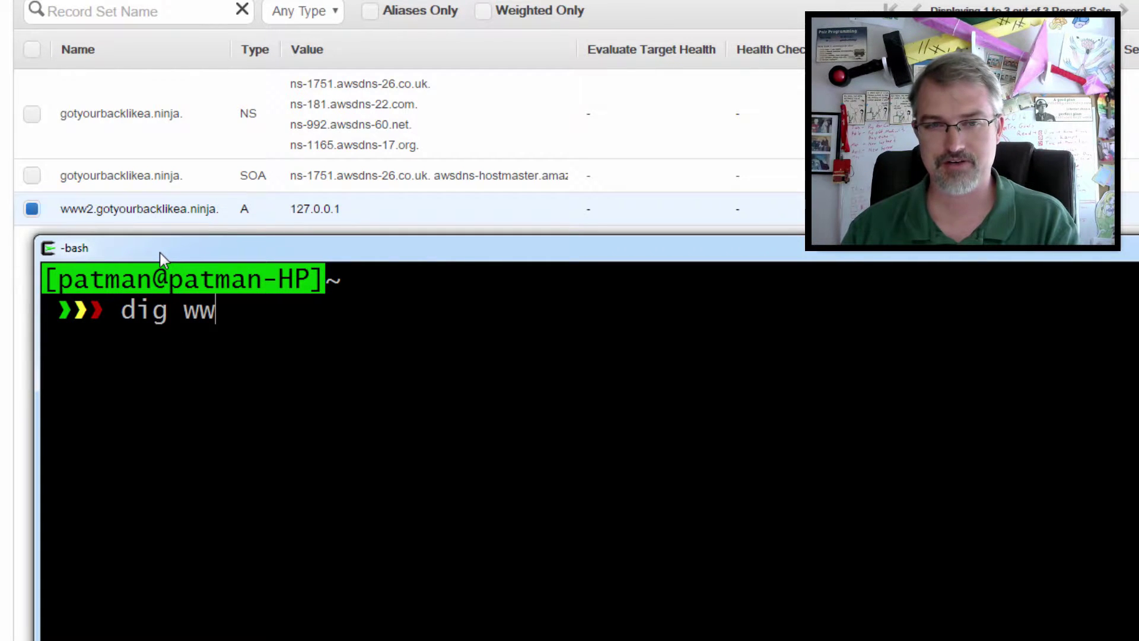
pyautogui.write('w2.')
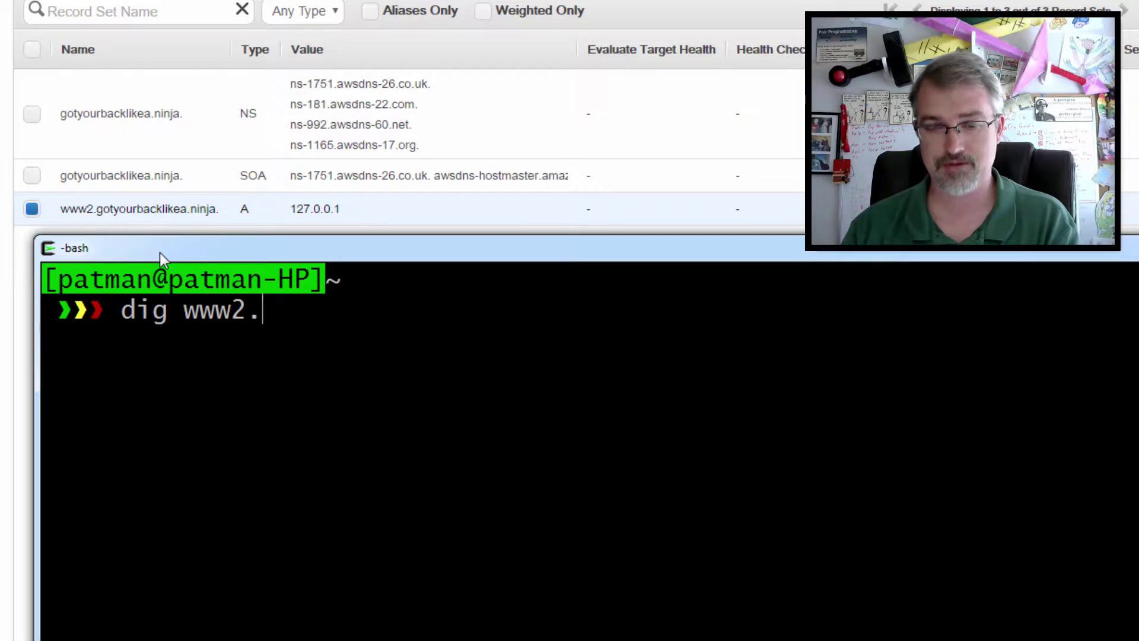
pyautogui.write('gotyou')
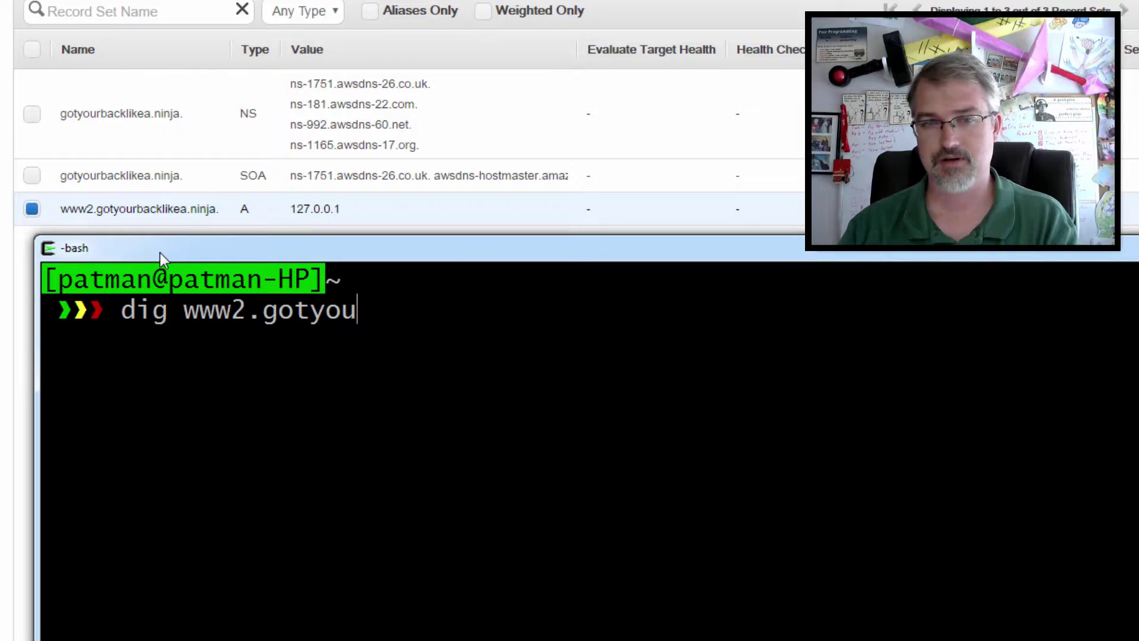
pyautogui.write('rbacklikea')
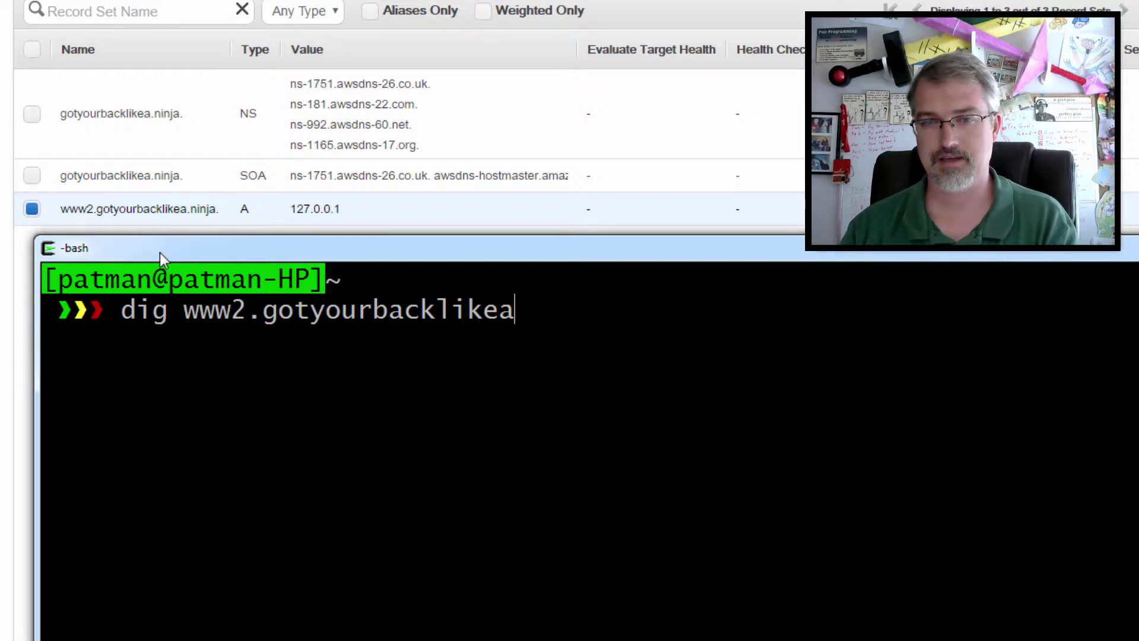
pyautogui.write('.ninja')
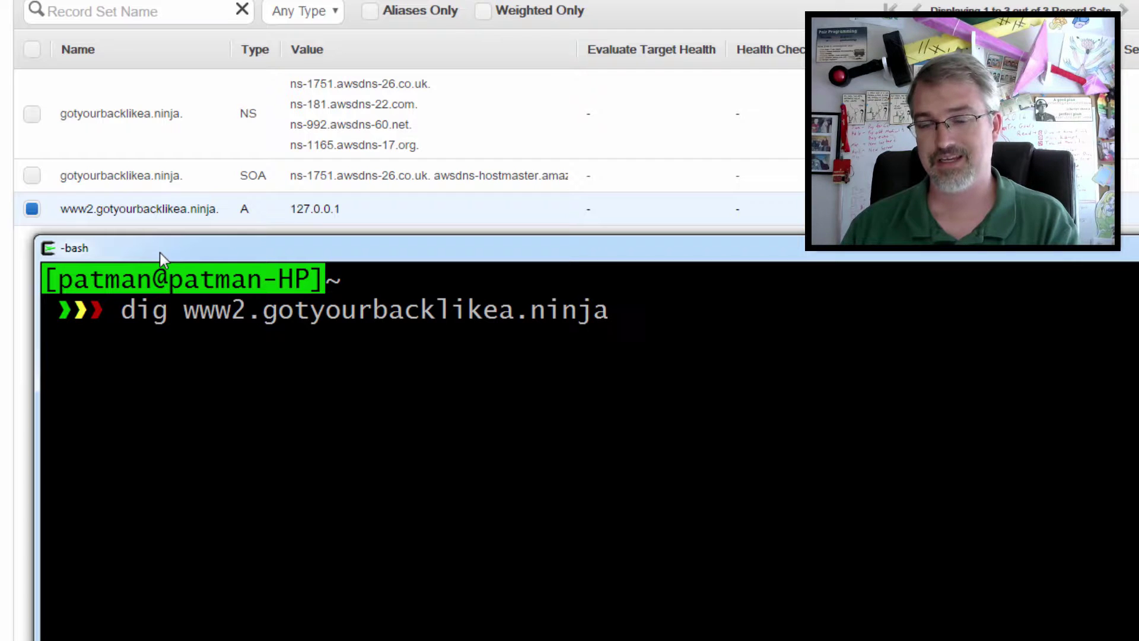
pyautogui.write(' +s')
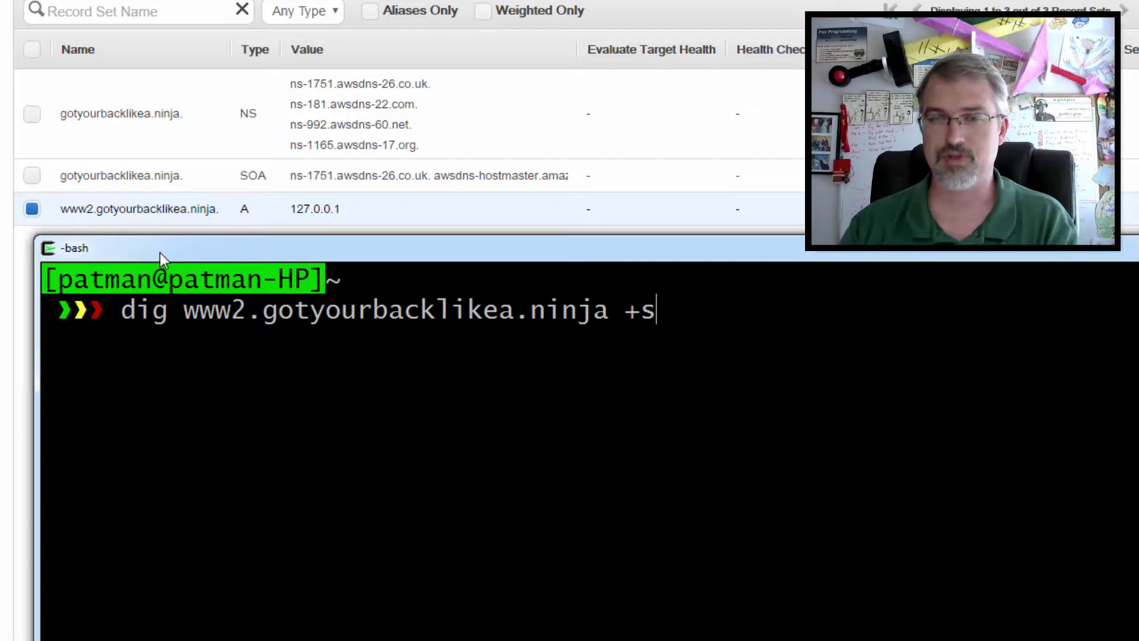
pyautogui.write('hort')
pyautogui.press('Return')
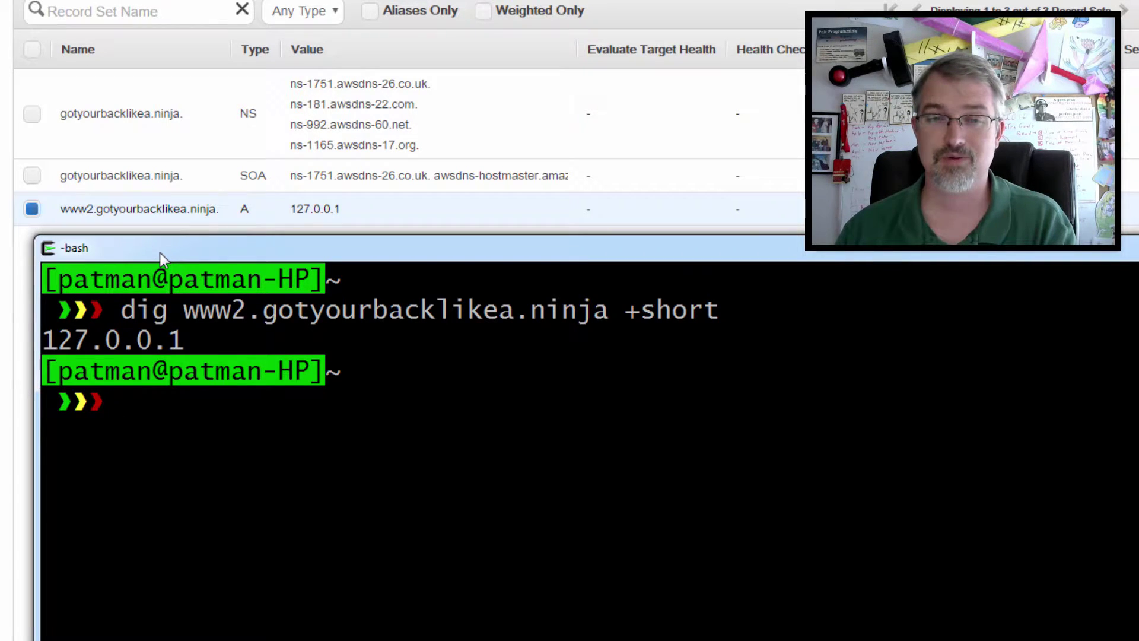
# Step: Run the same short dig lookup for www3.gotyourbacklikea.ninja
pyautogui.press('Up')
pyautogui.press('Left')
pyautogui.press('Left')
pyautogui.press('Left')
pyautogui.press('Left')
pyautogui.press('Left')
pyautogui.press('Left')
pyautogui.press('Left')
pyautogui.press('Left')
pyautogui.press('Left')
pyautogui.press('Left')
pyautogui.press('Left')
pyautogui.press('Left')
pyautogui.press('Left')
pyautogui.press('Left')
pyautogui.press('Left')
pyautogui.press('Left')
pyautogui.press('Left')
pyautogui.press('Left')
pyautogui.press('Left')
pyautogui.press('Left')
pyautogui.press('Left')
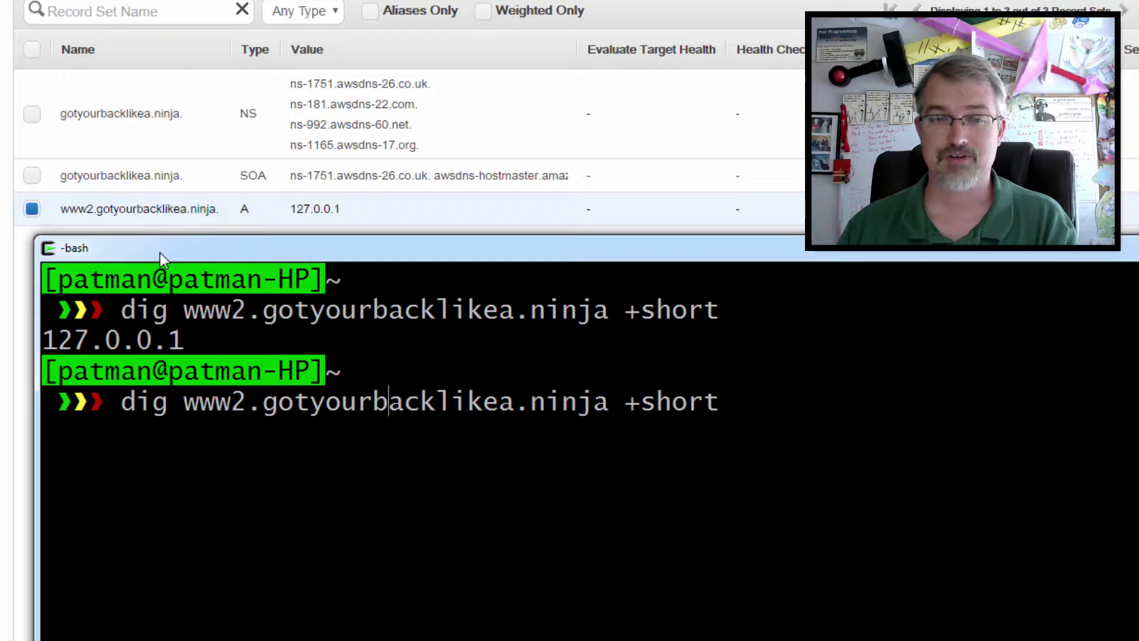
pyautogui.press('BackSpace')
pyautogui.write('3')
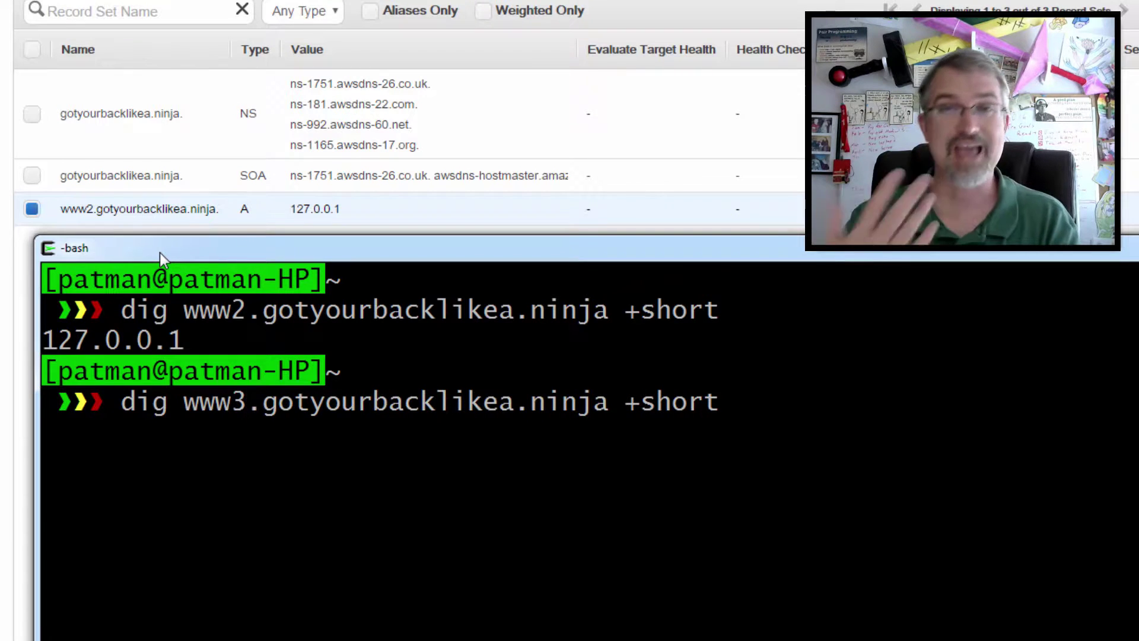
pyautogui.press('Return')
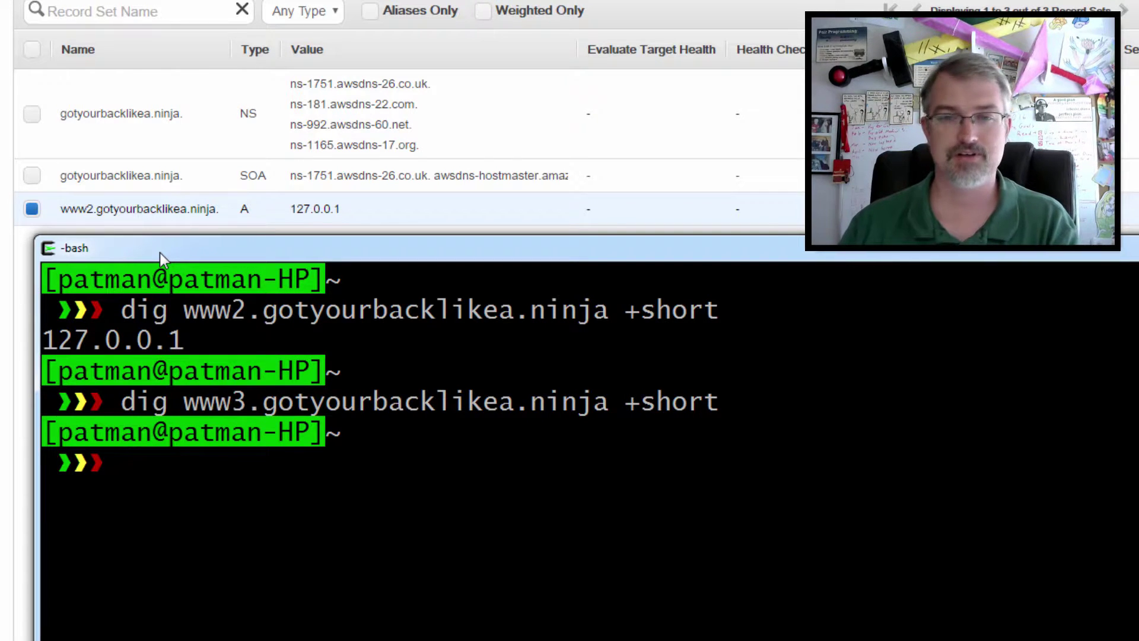
# Step: Run a full dig for www2.gotyourbacklikea.ninja and inspect the 827 TTL in the answer
pyautogui.press('Up')
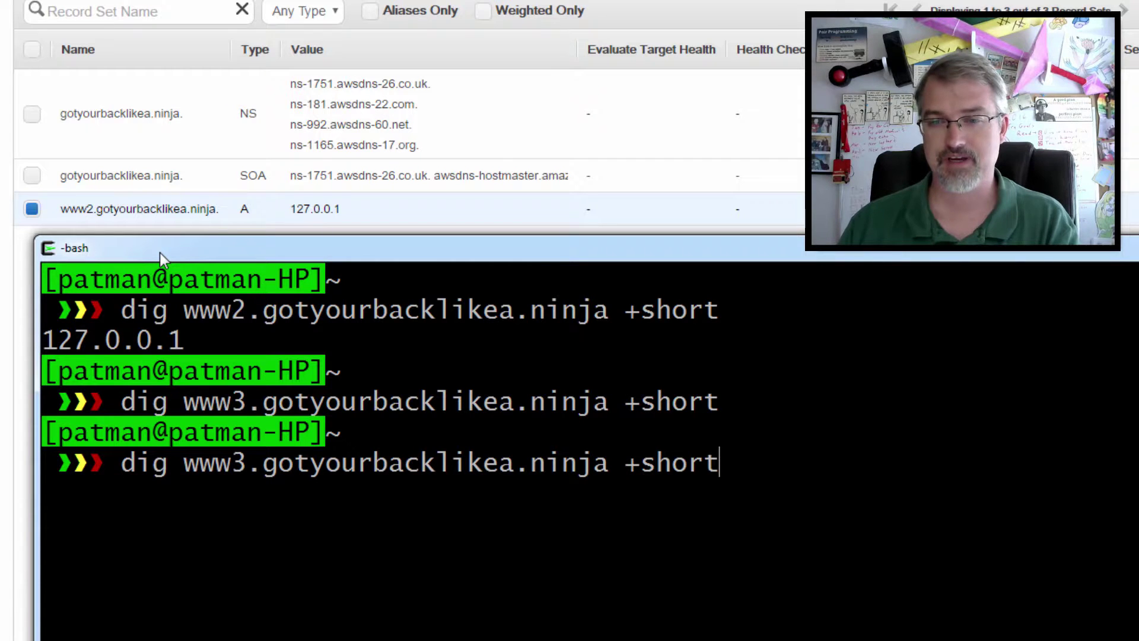
pyautogui.press('Up')
pyautogui.press('BackSpace')
pyautogui.press('BackSpace')
pyautogui.press('BackSpace')
pyautogui.press('BackSpace')
pyautogui.press('BackSpace')
pyautogui.press('BackSpace')
pyautogui.press('BackSpace')
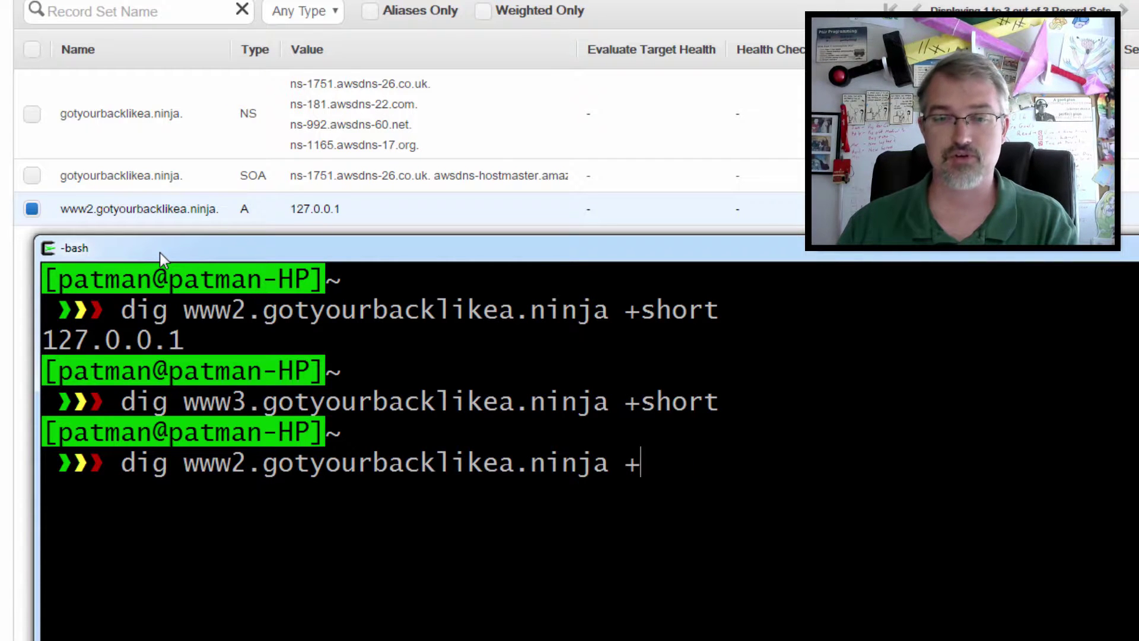
pyautogui.press('Return')
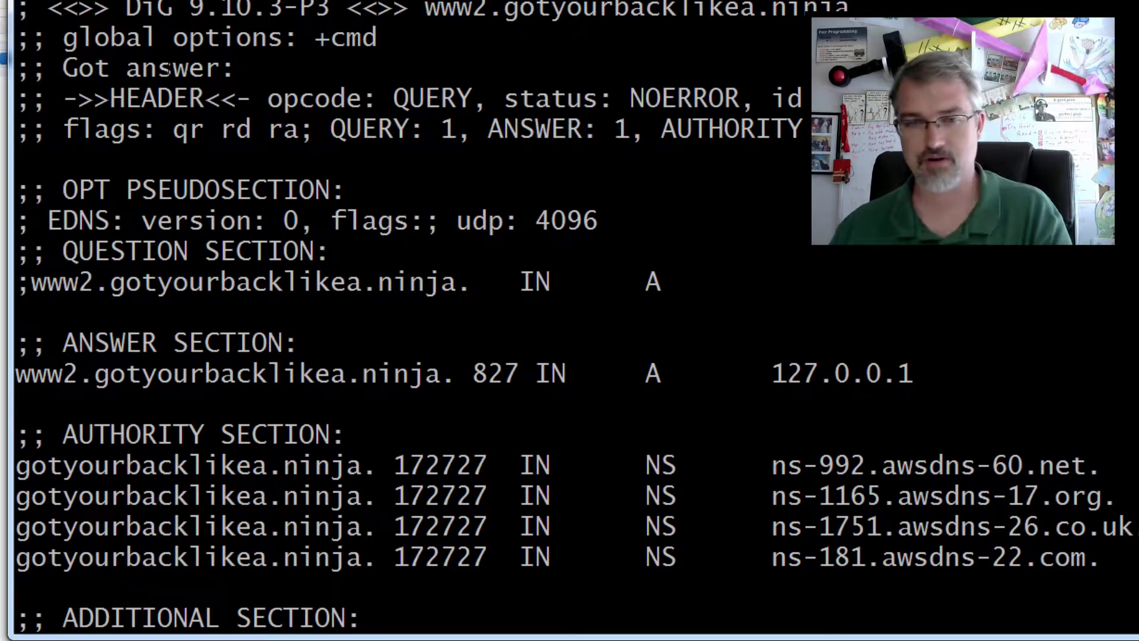
pyautogui.scroll(-1, 168, 68)
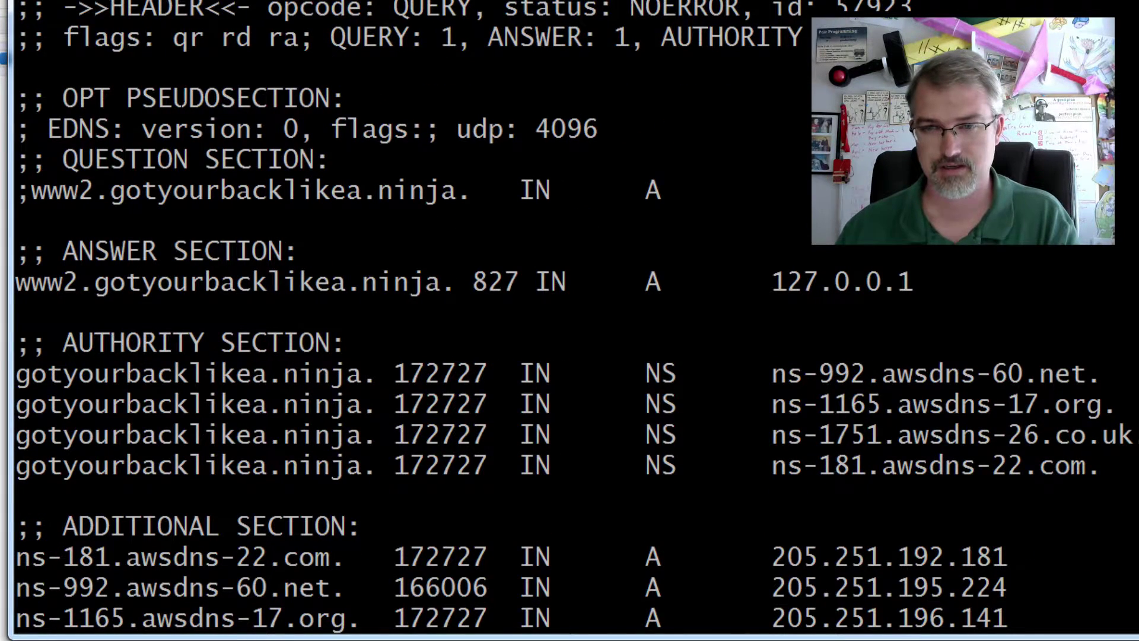
pyautogui.scroll(-3, 167, 69)
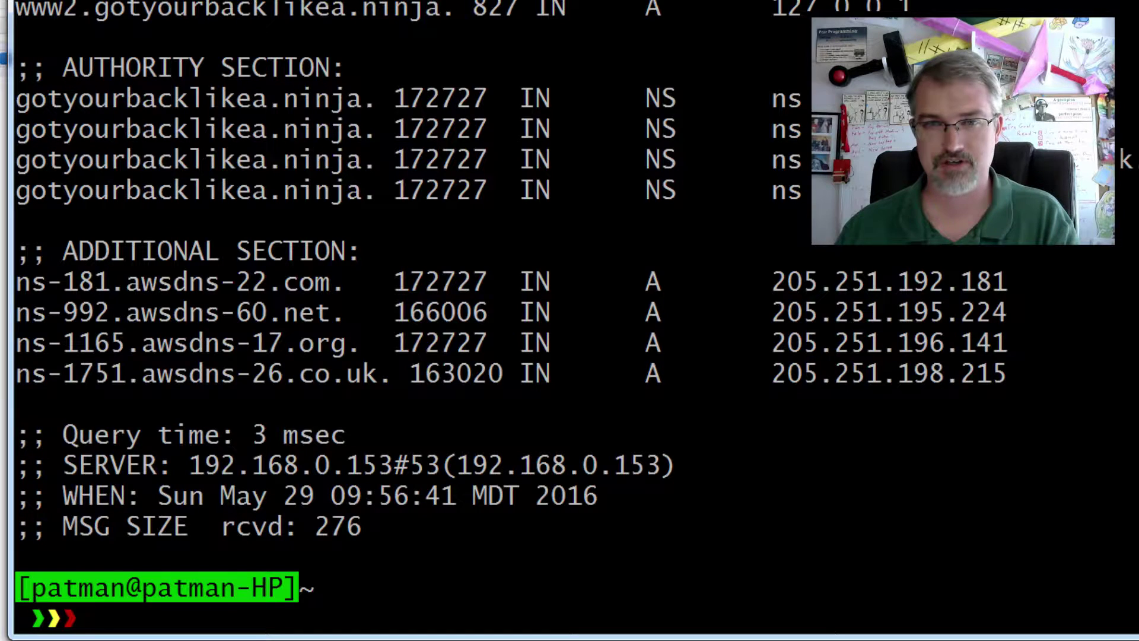
pyautogui.doubleClick(509, 6)
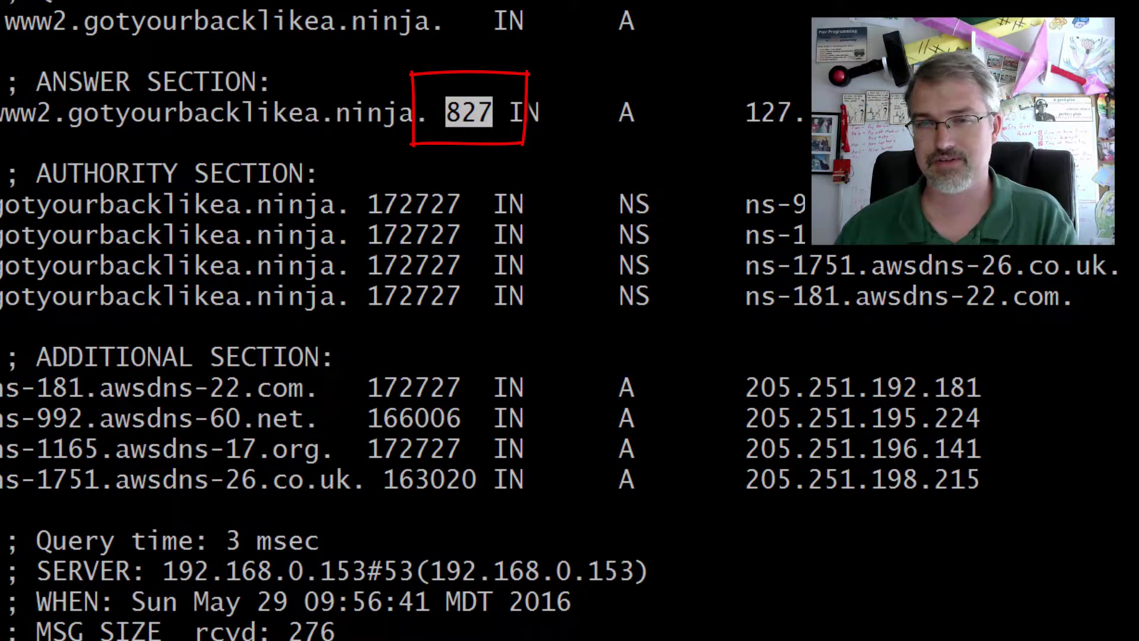
pyautogui.click(468, 112)
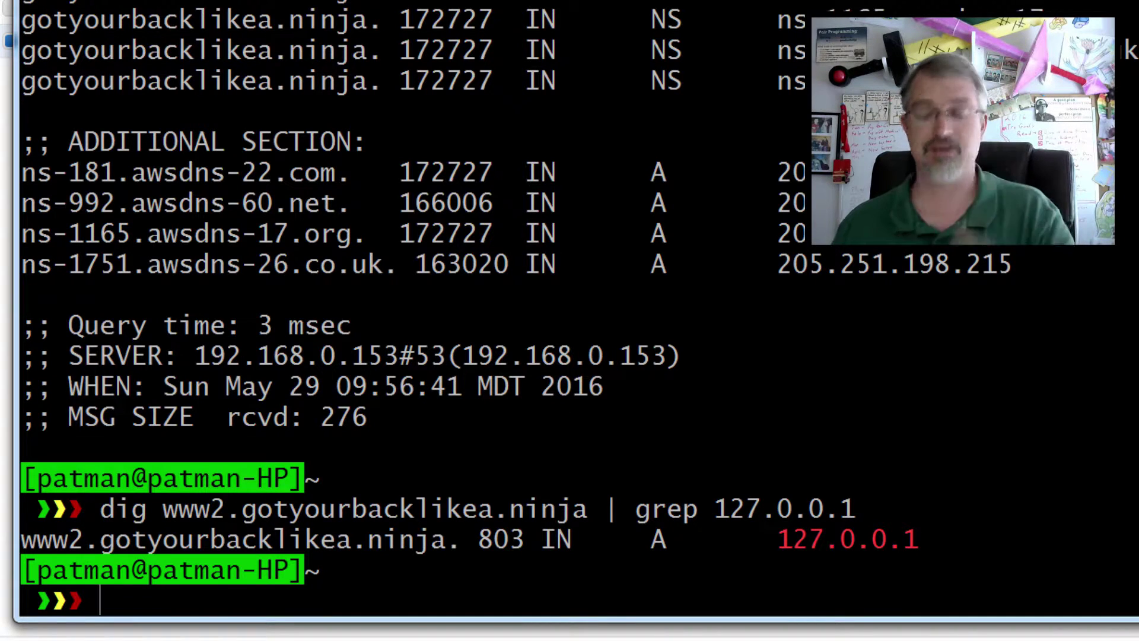
# Step: Rerun the filtered dig | grep 127.0.0.1 twice to watch the TTL count down
pyautogui.press('Up')
pyautogui.press('Return')
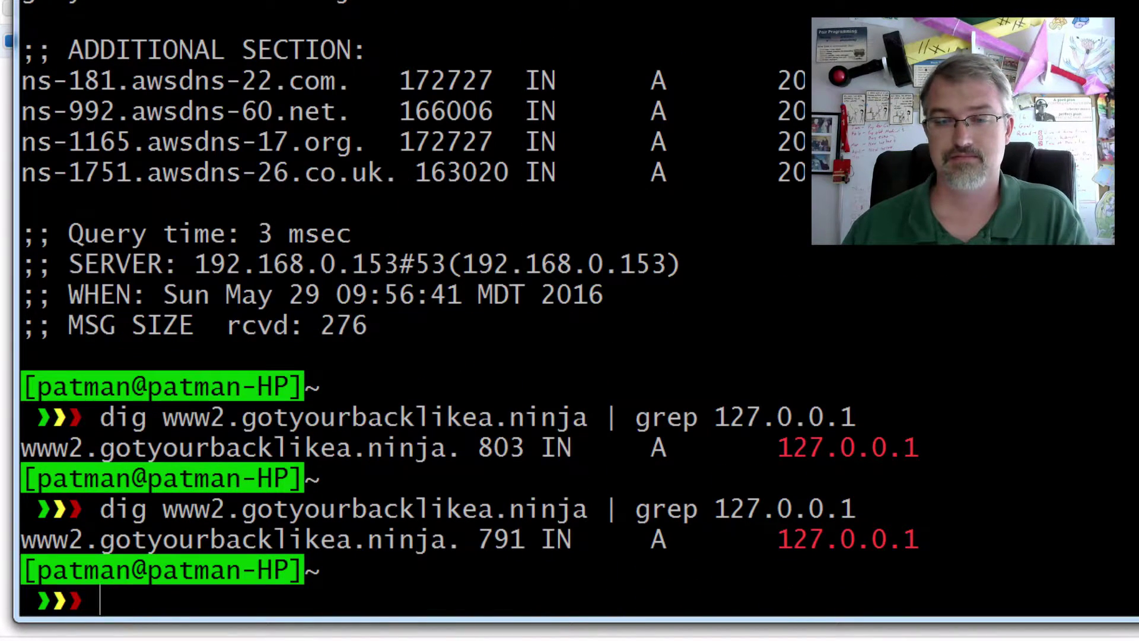
pyautogui.press('Up')
pyautogui.press('Return')
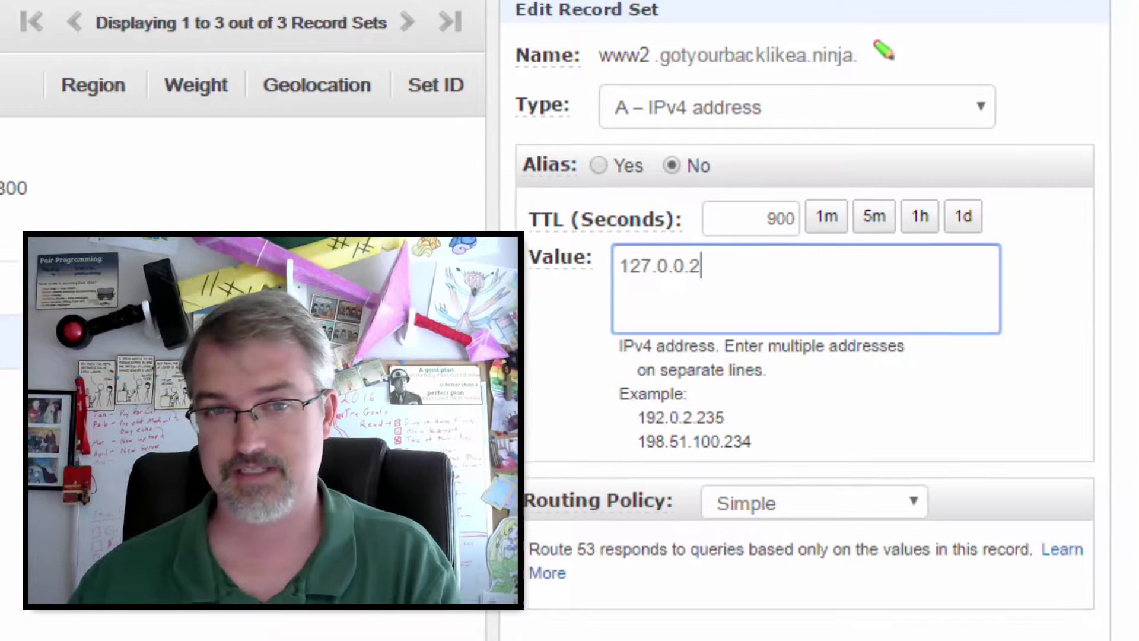
# Step: Save the www2 record at 127.0.0.2 and rerun the filtered dig, noting the 769 TTL
pyautogui.click(864, 554)
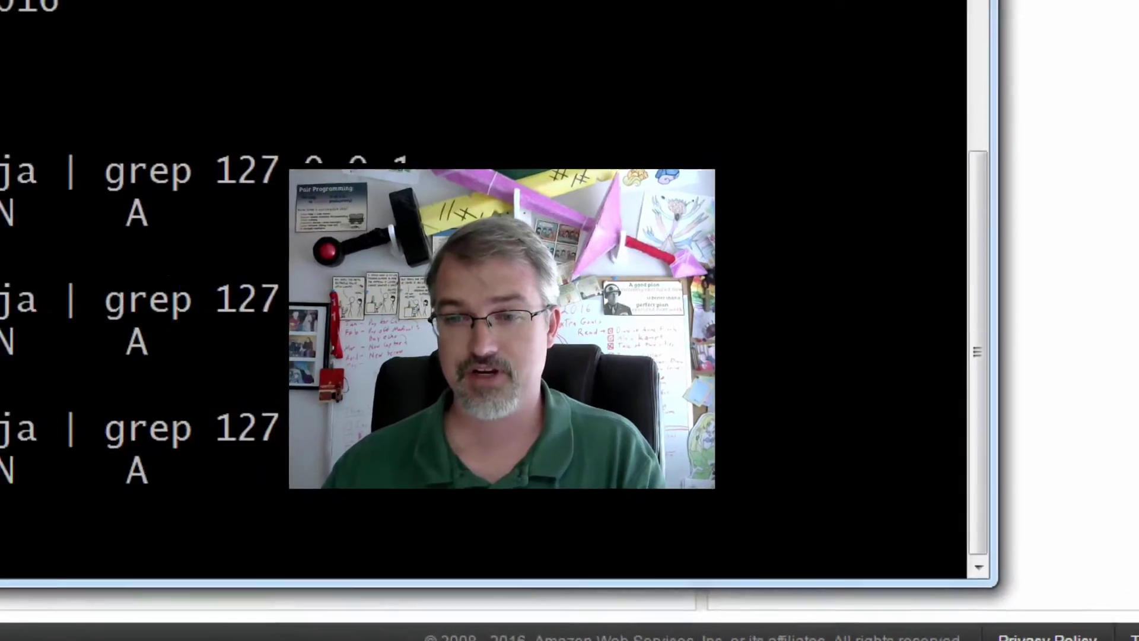
pyautogui.press('Up')
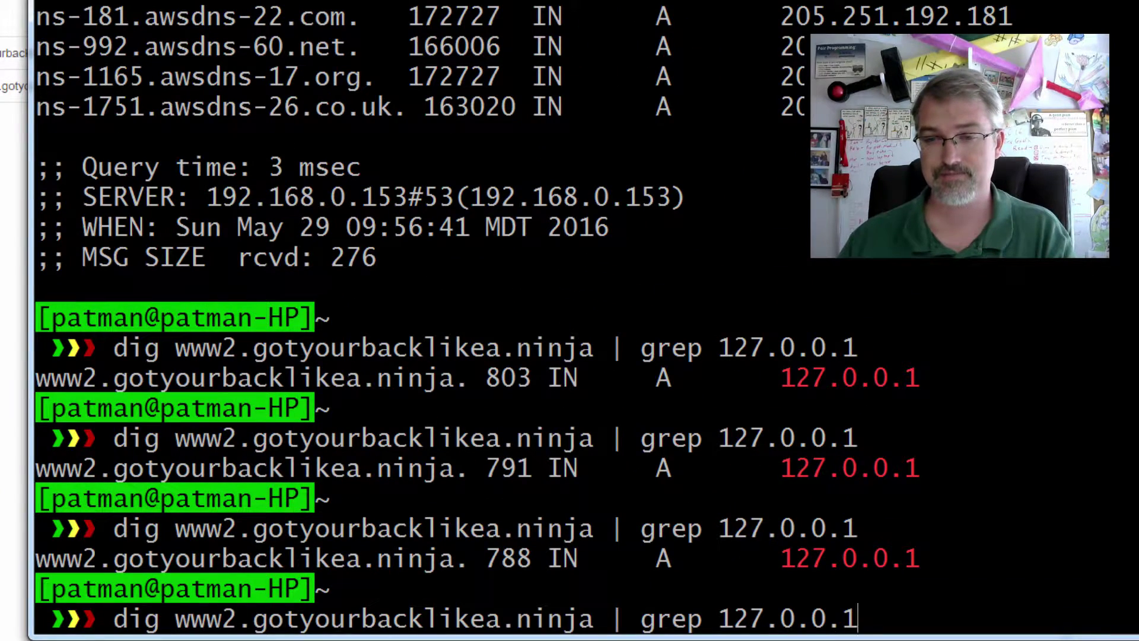
pyautogui.press('Return')
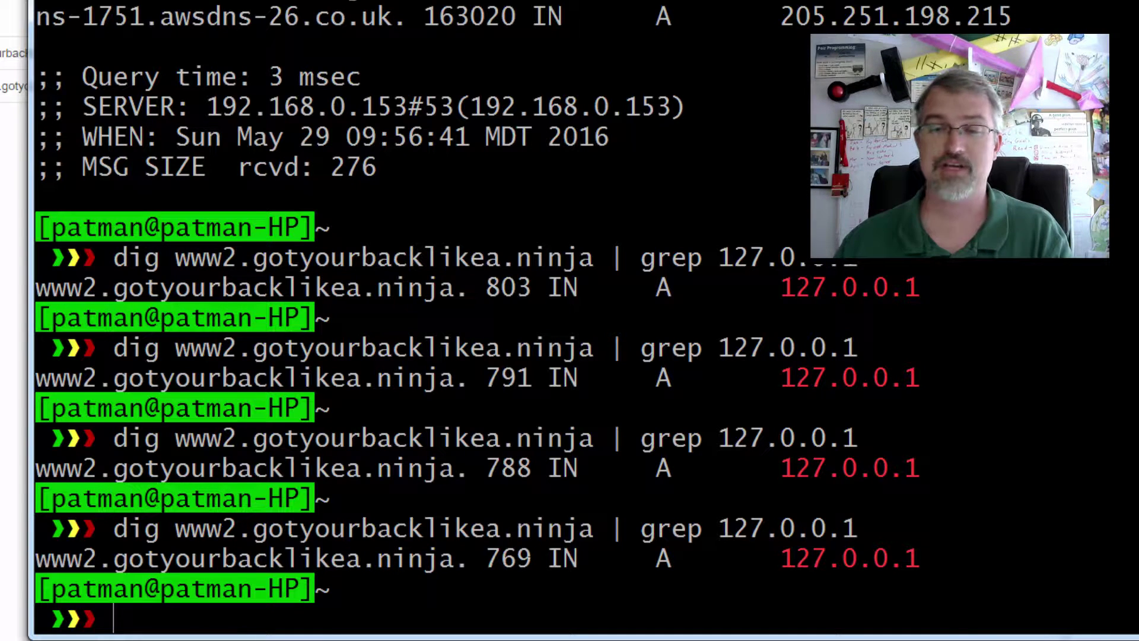
pyautogui.doubleClick(492, 557)
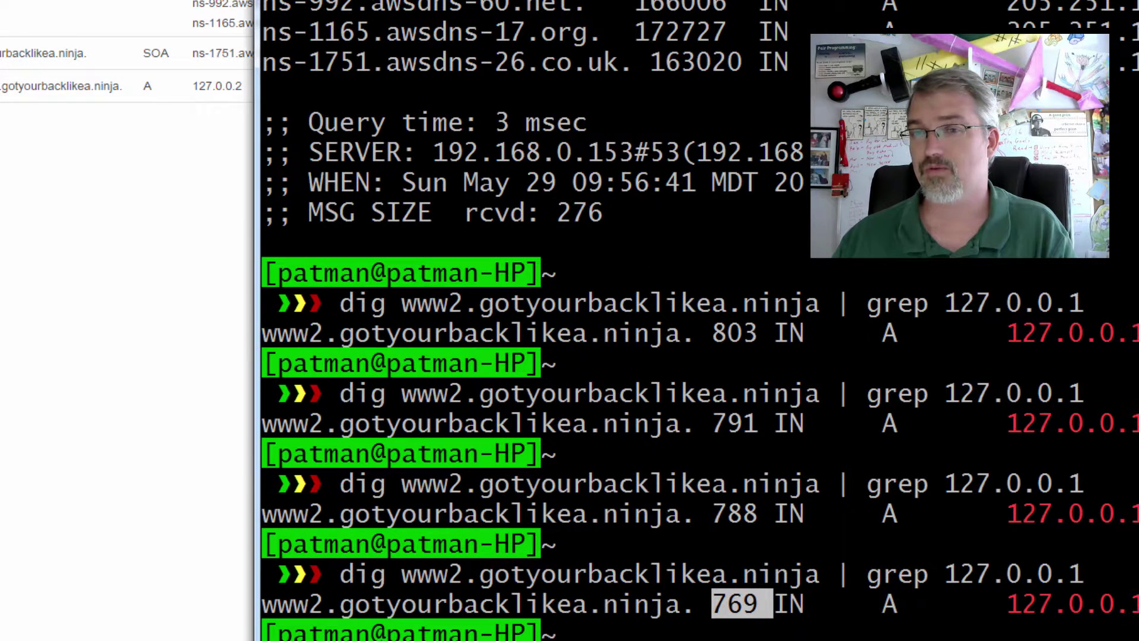
pyautogui.click(186, 232)
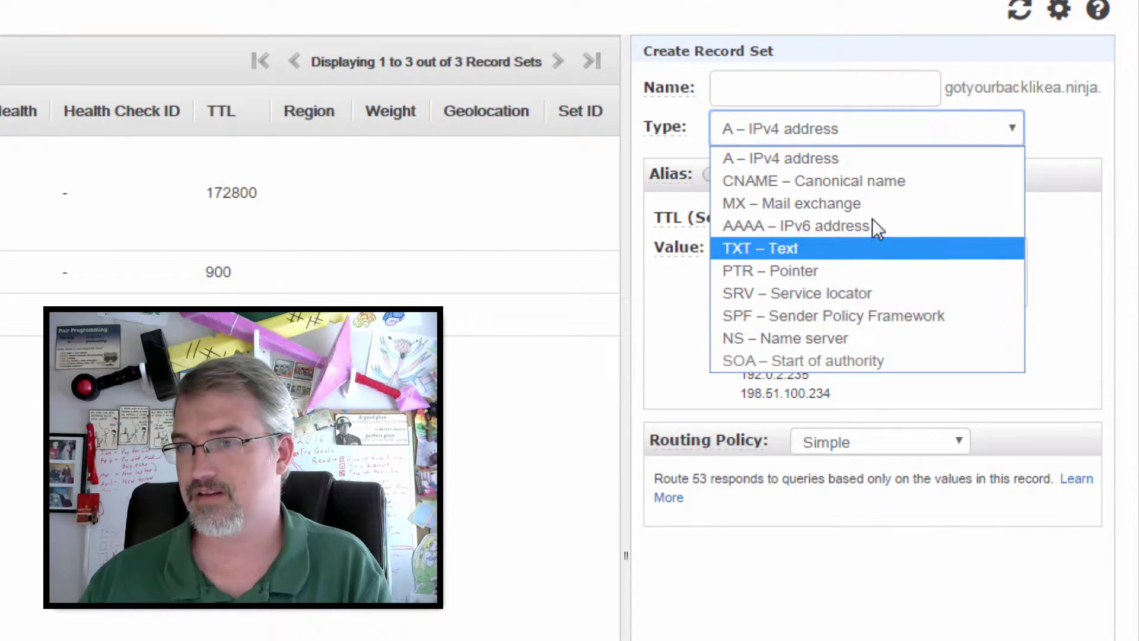
# Step: Set the new record set's type to MX – Mail exchange
pyautogui.click(872, 203)
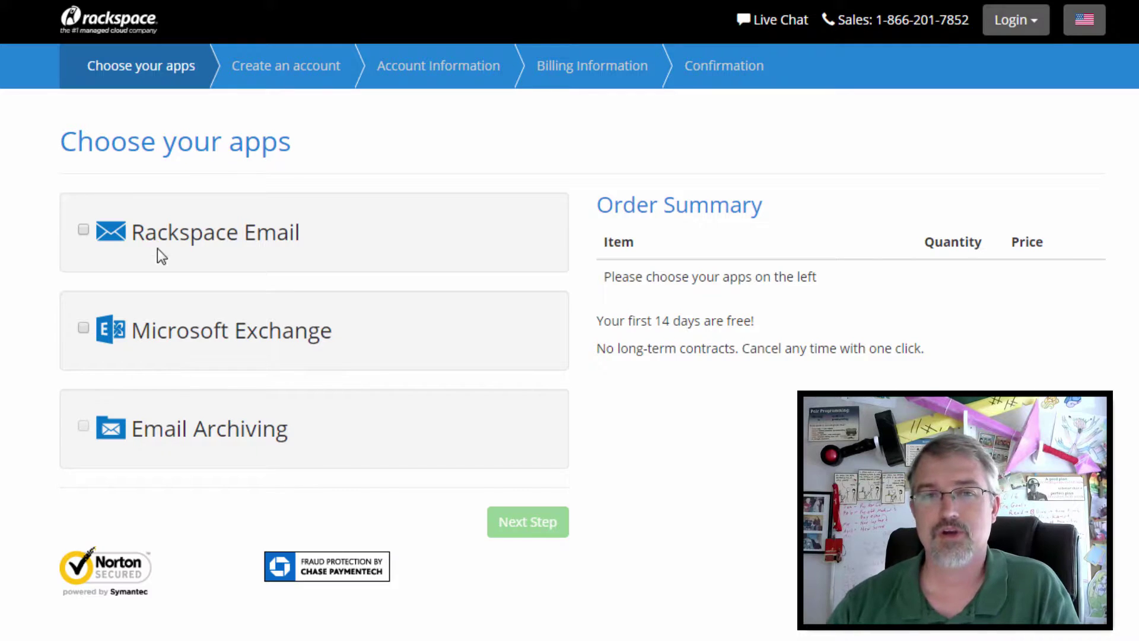
# Step: Order Rackspace Email with 5 mailboxes at $10.00 monthly and move on to account creation
pyautogui.click(84, 231)
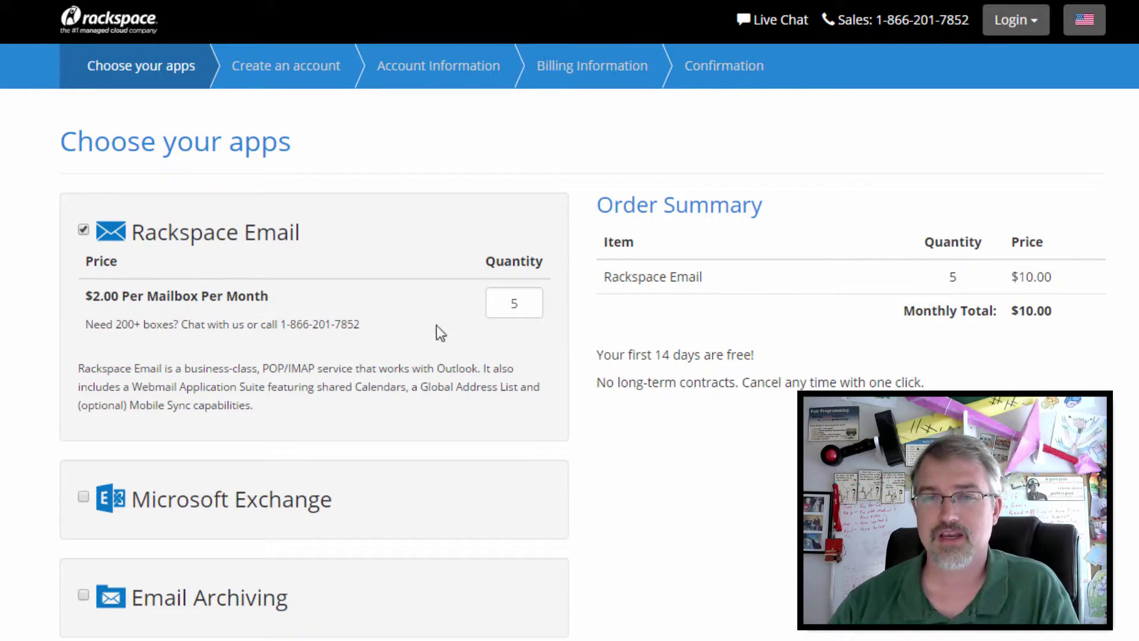
pyautogui.doubleClick(490, 306)
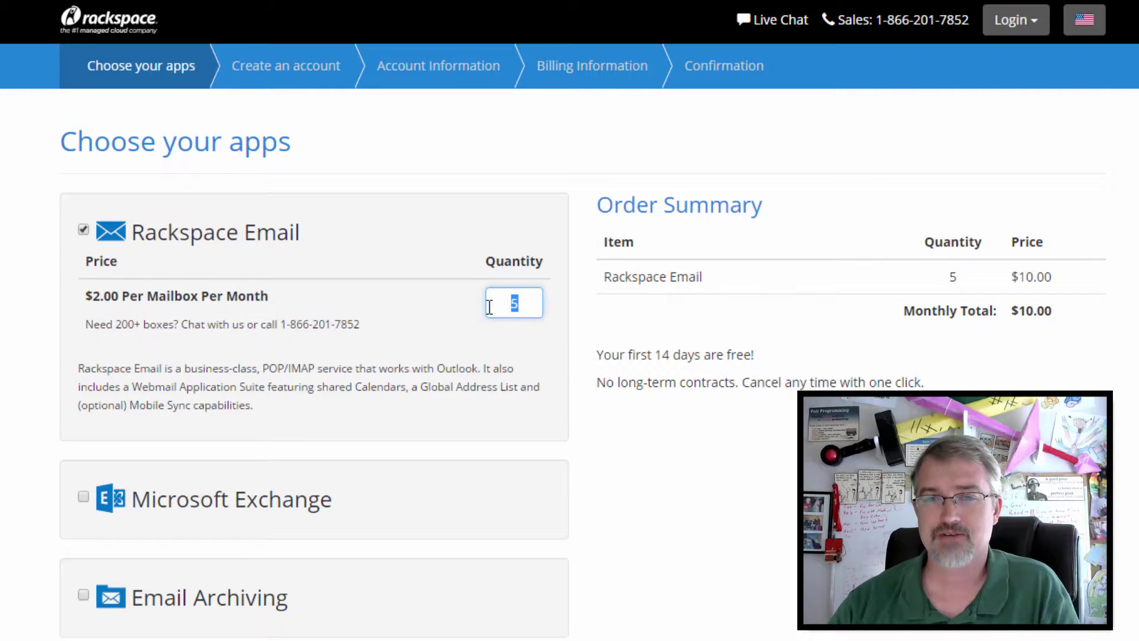
pyautogui.write('4')
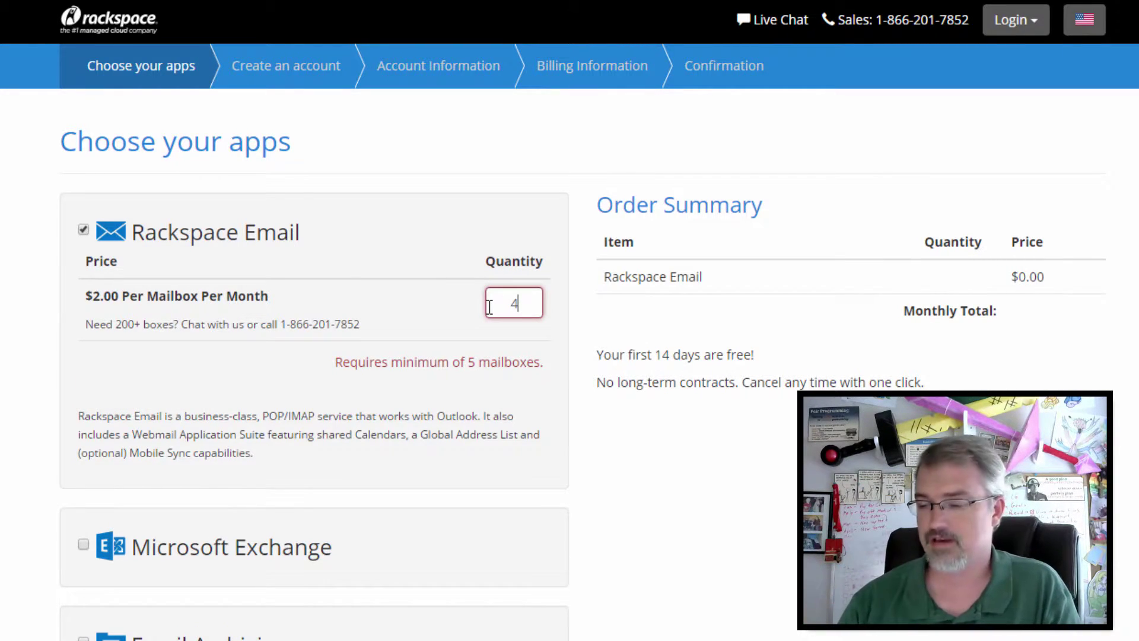
pyautogui.write('5')
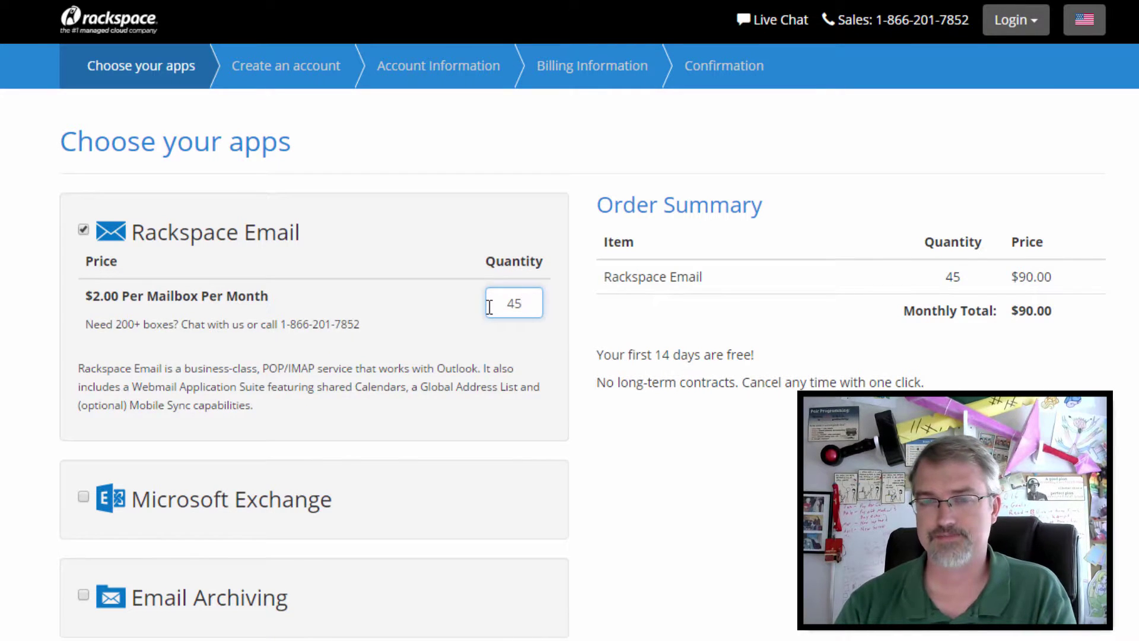
pyautogui.press('BackSpace')
pyautogui.press('BackSpace')
pyautogui.write('5')
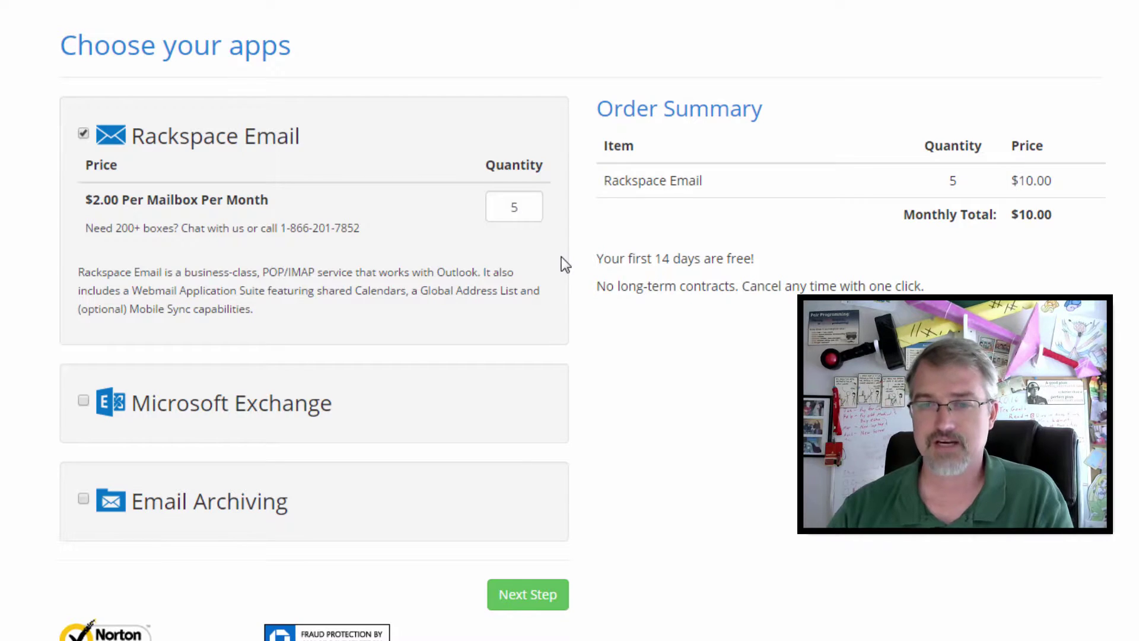
pyautogui.click(551, 603)
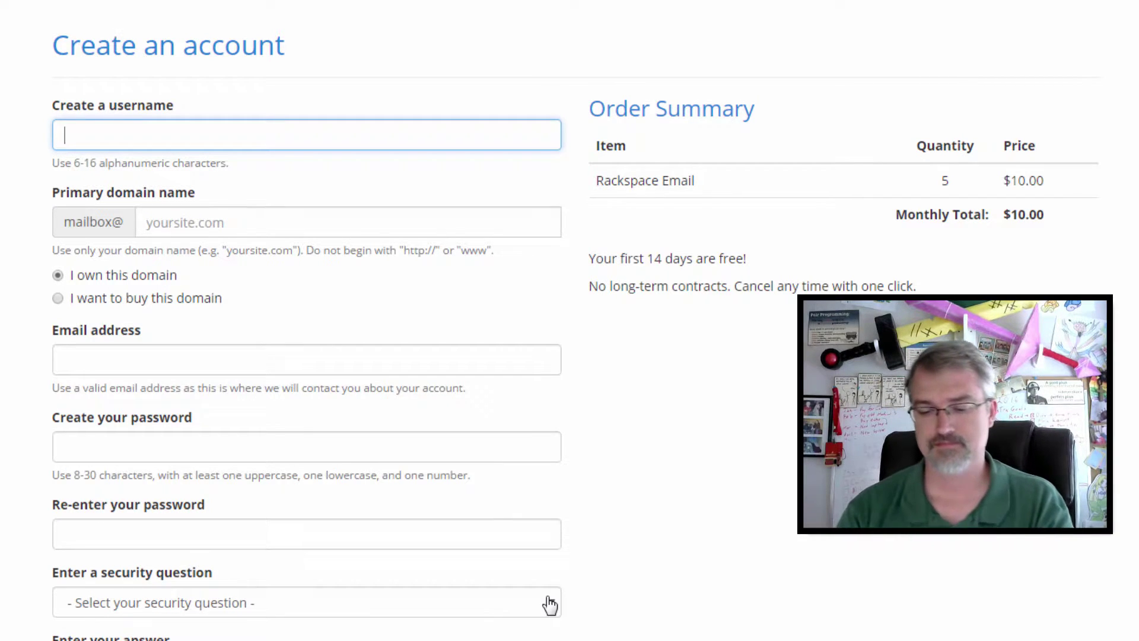
# Step: Enter gotyourbacklikea.ninja as the domain in the account form
pyautogui.write('?')
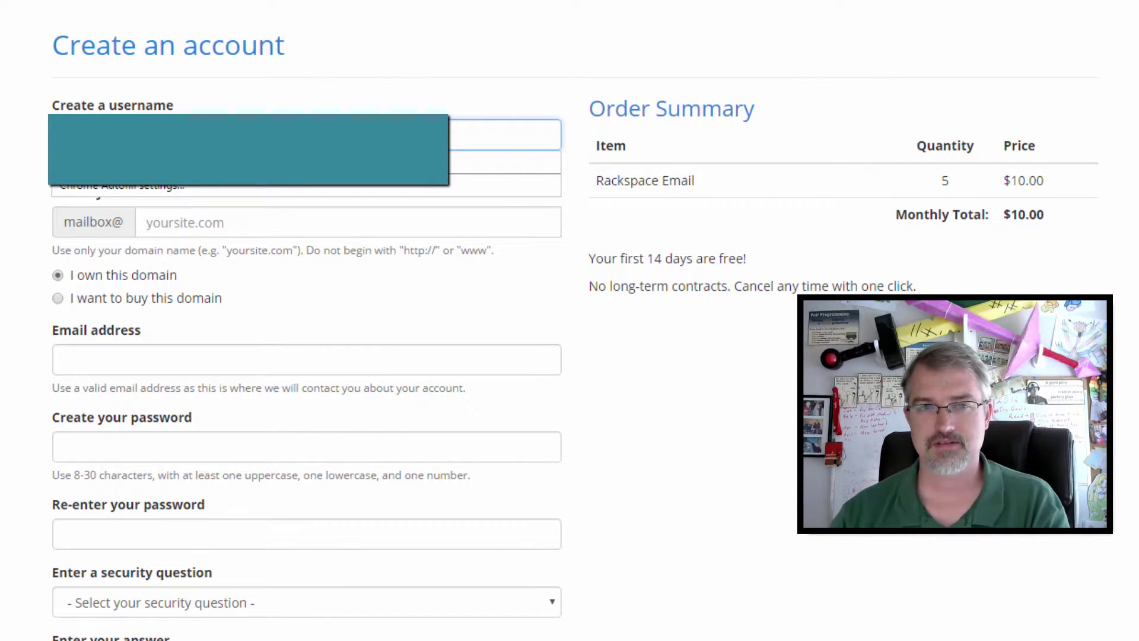
pyautogui.click(16, 153)
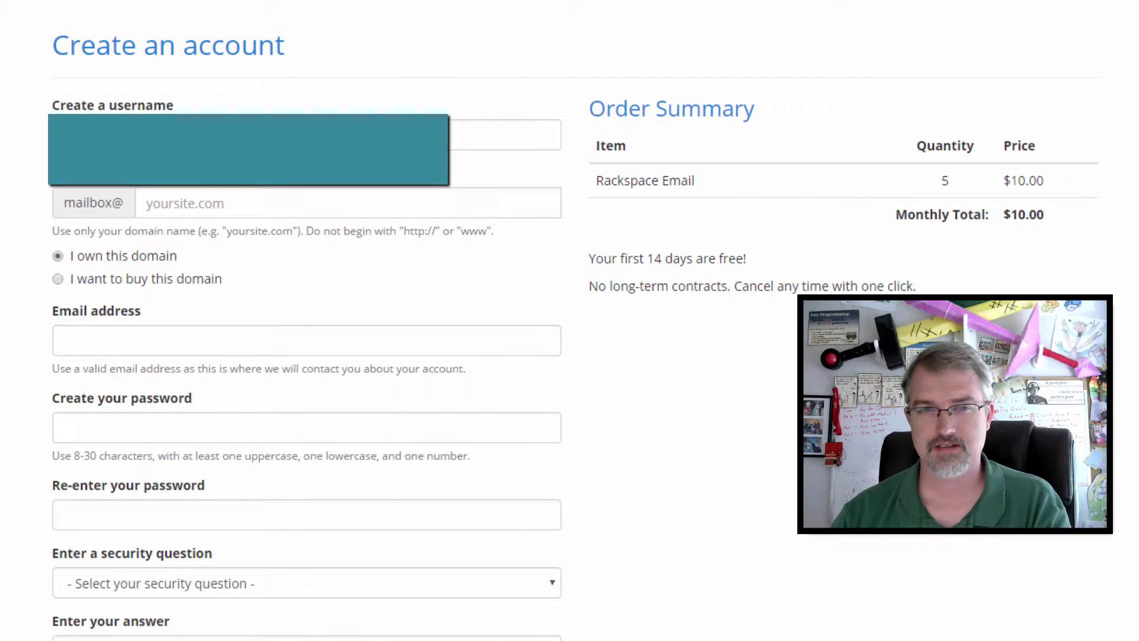
pyautogui.press('Tab')
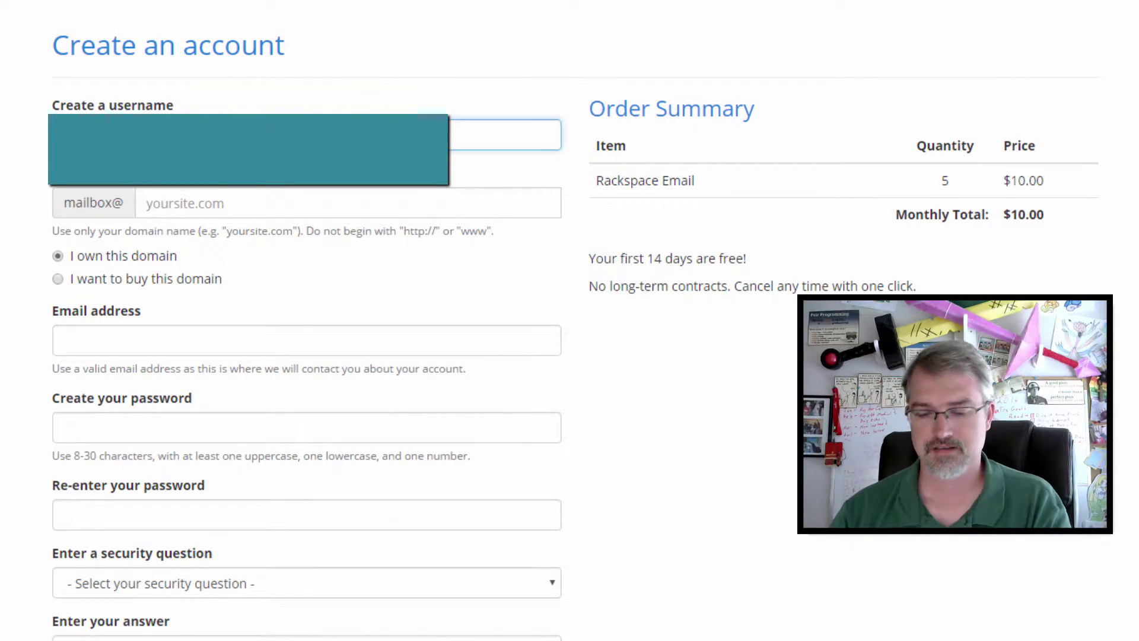
pyautogui.press('Tab')
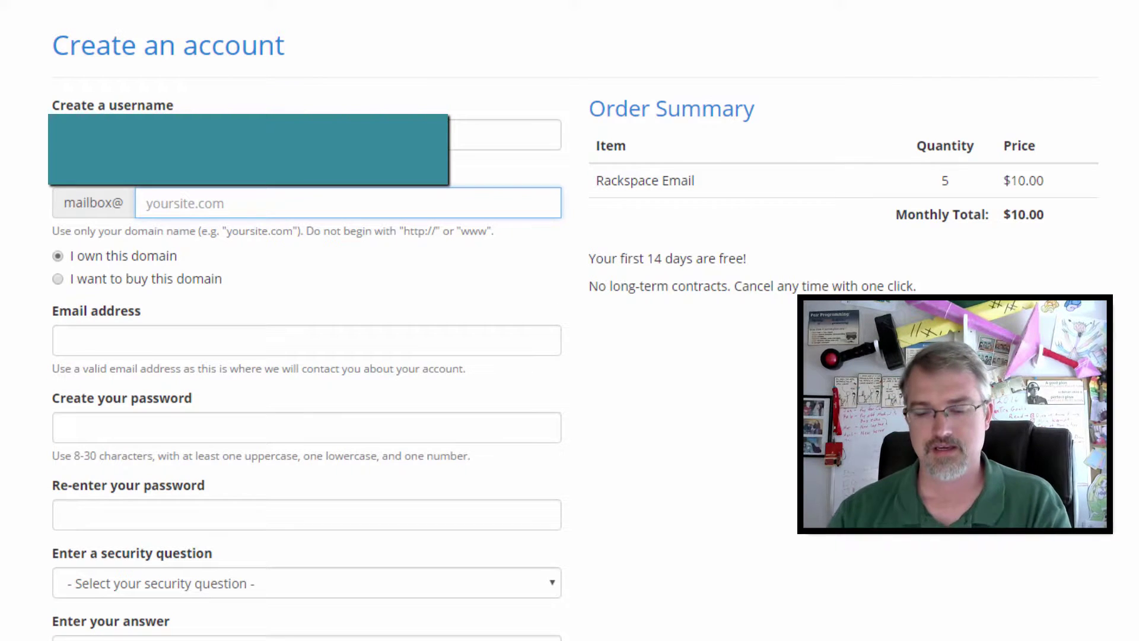
pyautogui.write('got')
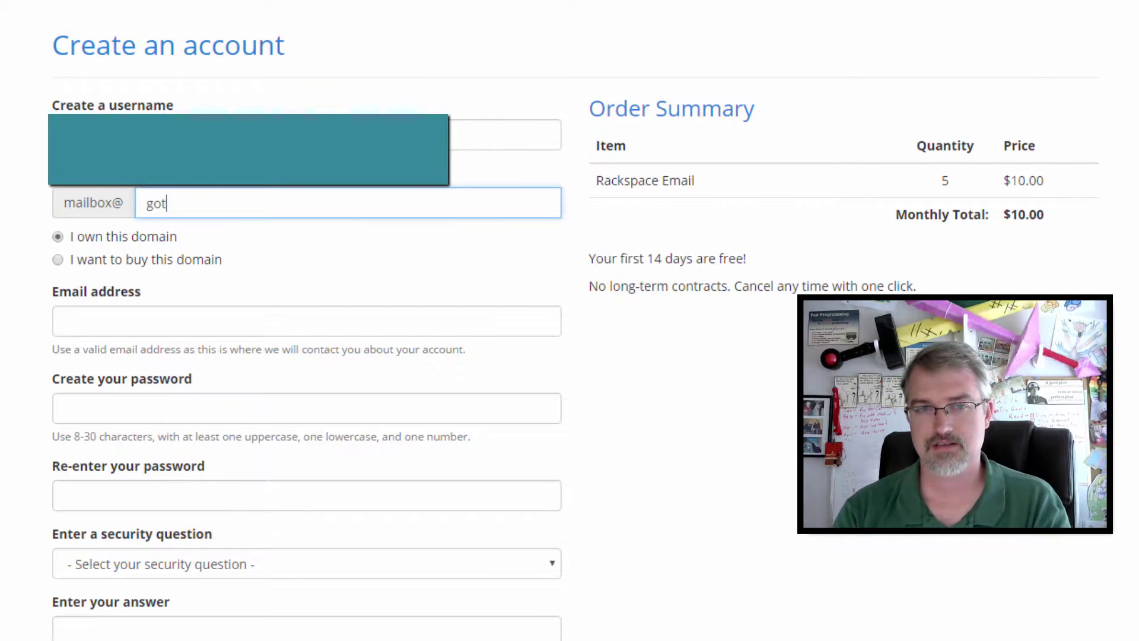
pyautogui.write('yourred')
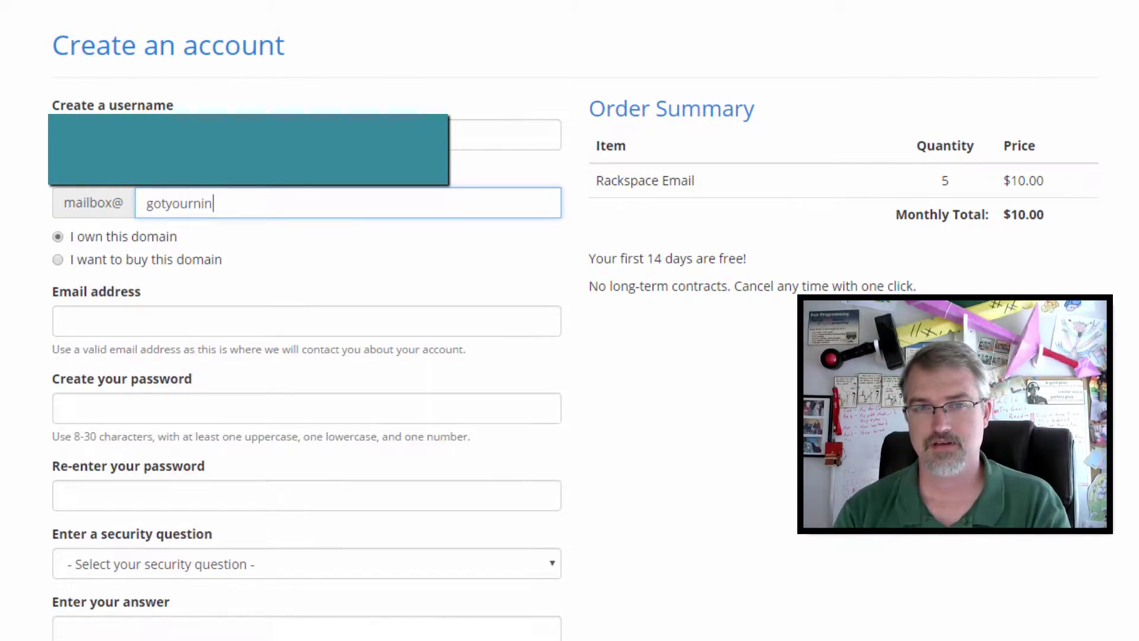
pyautogui.press('BackSpace')
pyautogui.press('BackSpace')
pyautogui.press('BackSpace')
pyautogui.write('backlikea')
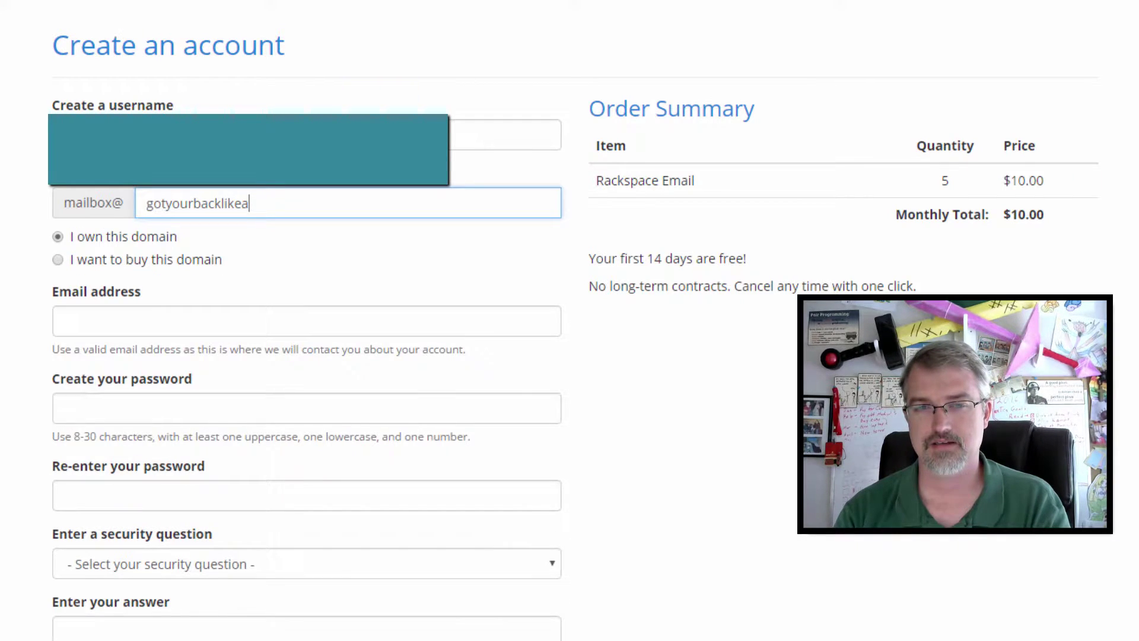
pyautogui.write('.ninja')
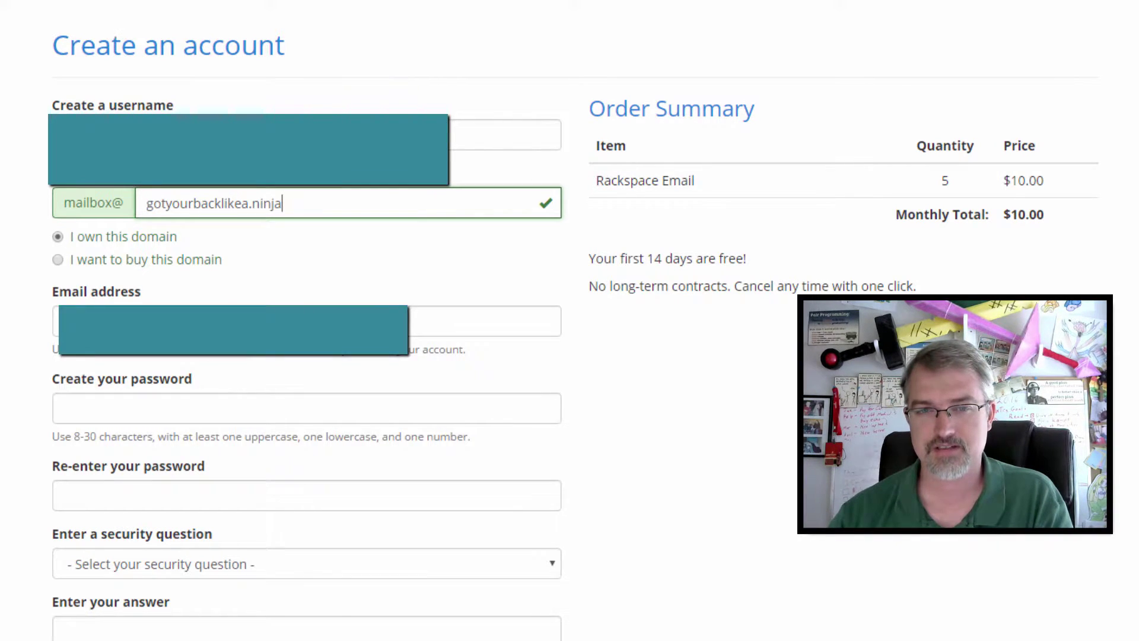
# Step: Fill the contact email from the saved suggestion, then enter and confirm the password
pyautogui.click(65, 321)
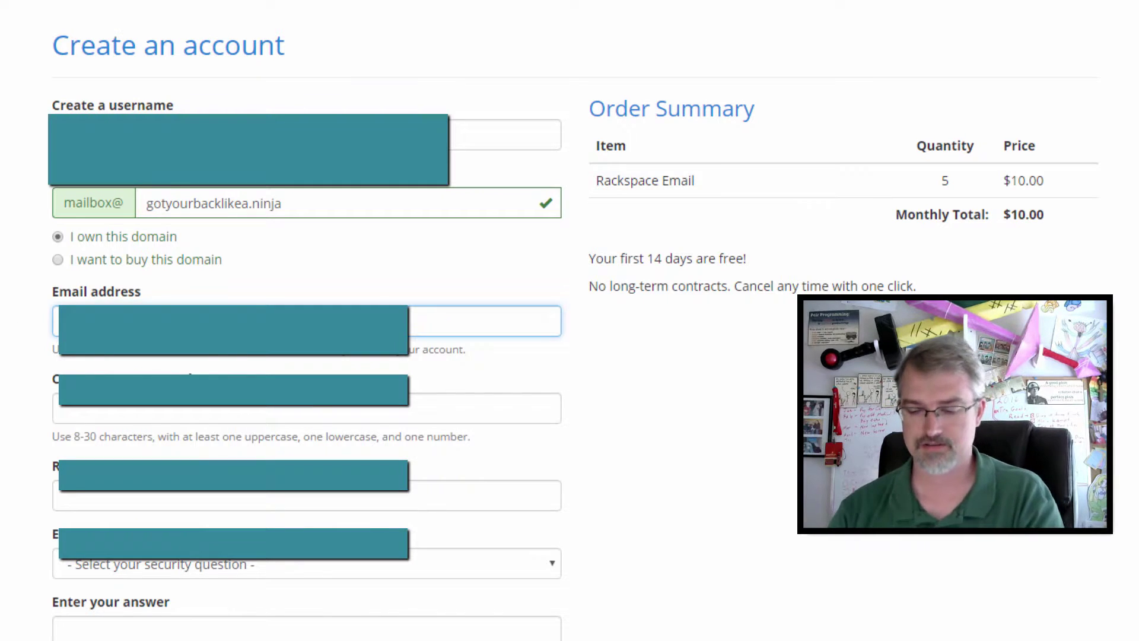
pyautogui.press('Down')
pyautogui.press('Return')
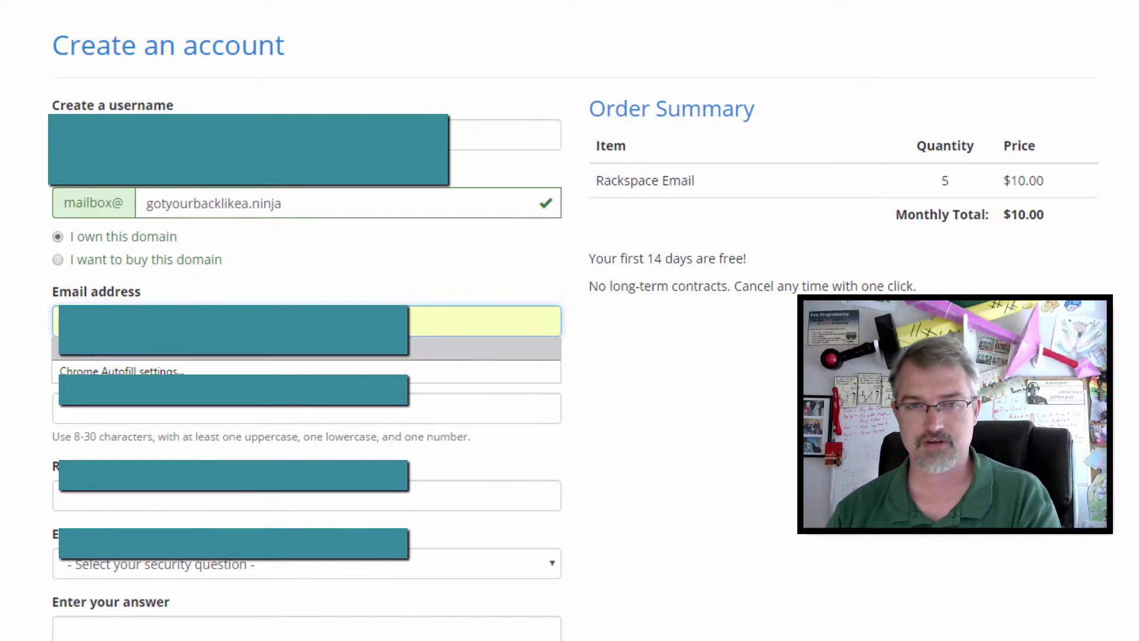
pyautogui.press('Tab')
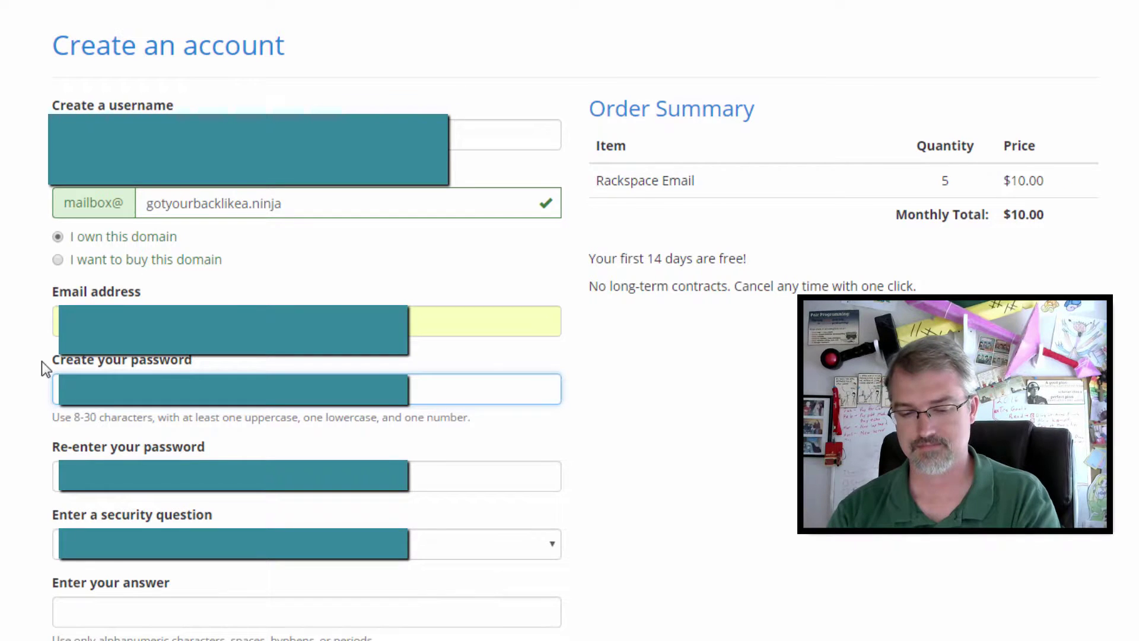
pyautogui.press('Tab')
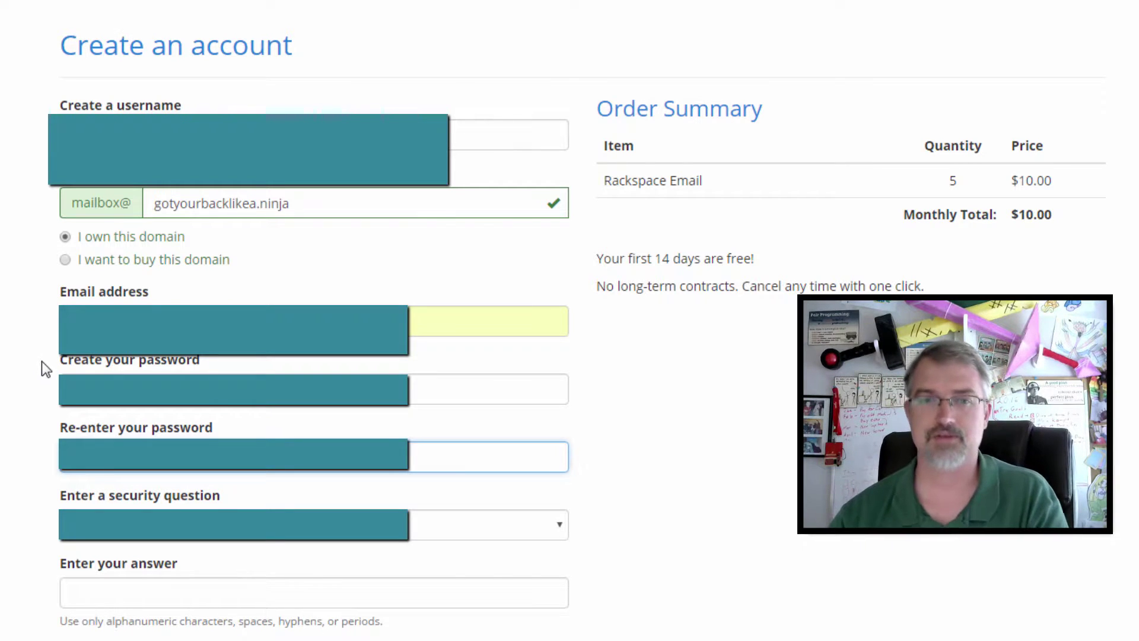
pyautogui.click(99, 541)
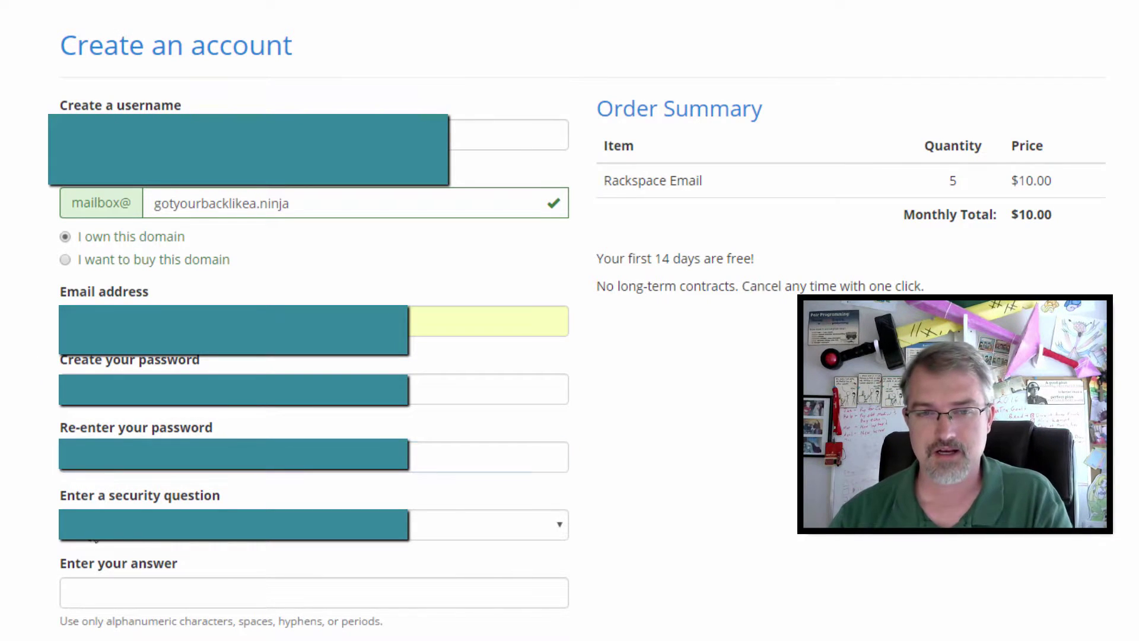
# Step: Choose a security question from the list and continue to the next signup step
pyautogui.click(101, 538)
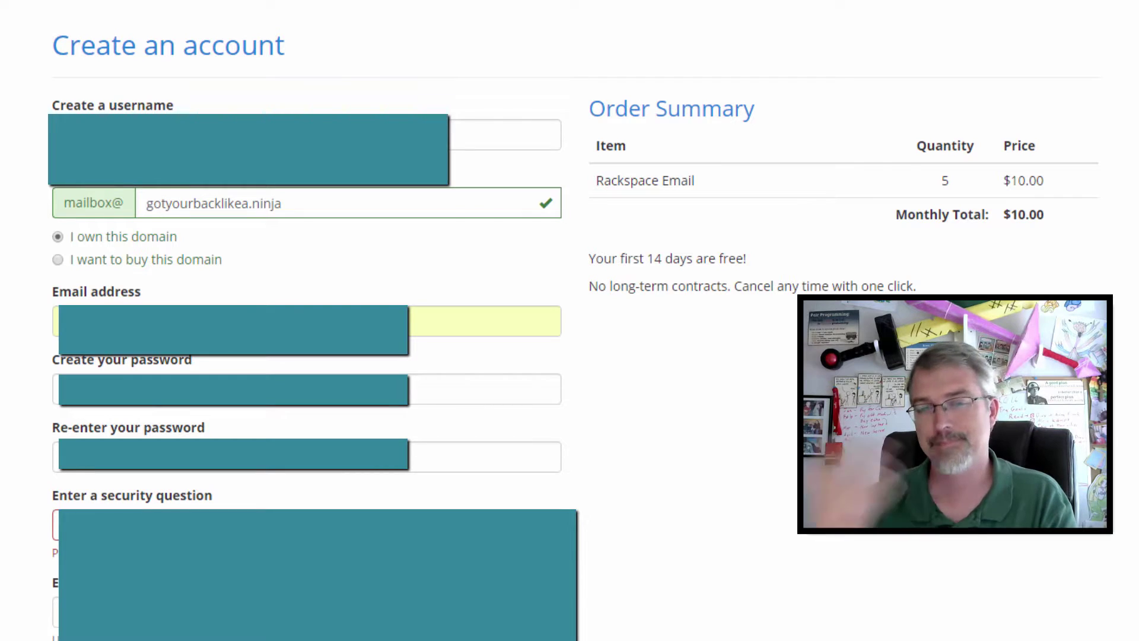
pyautogui.hotkey('alt', 'Down')
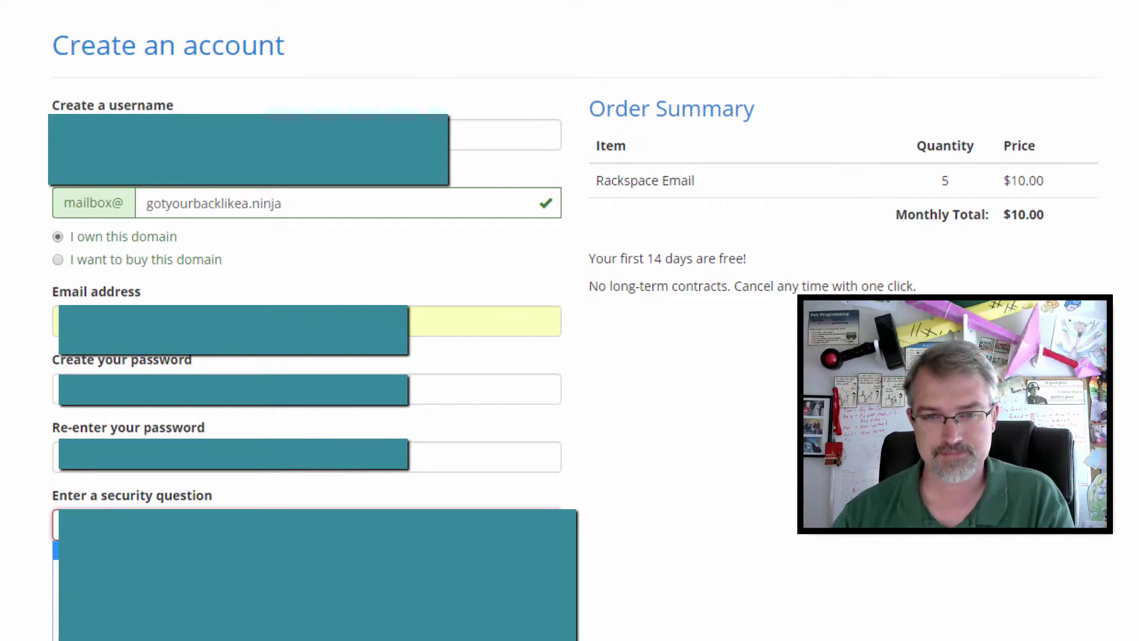
pyautogui.press('Down')
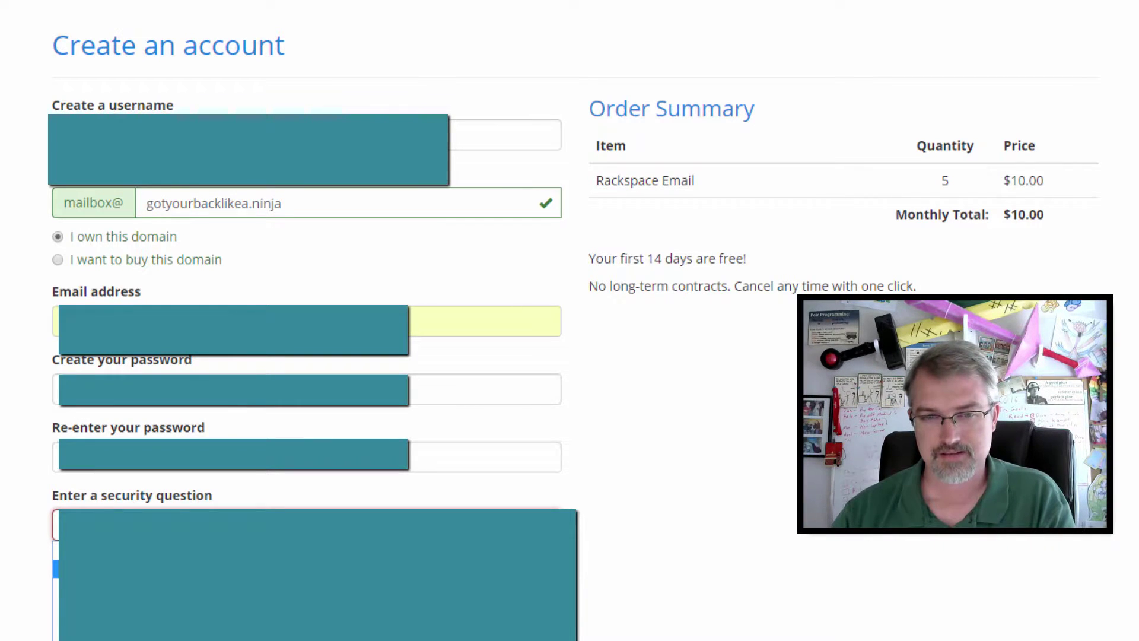
pyautogui.press('Up')
pyautogui.press('Down')
pyautogui.press('Down')
pyautogui.press('Down')
pyautogui.press('Down')
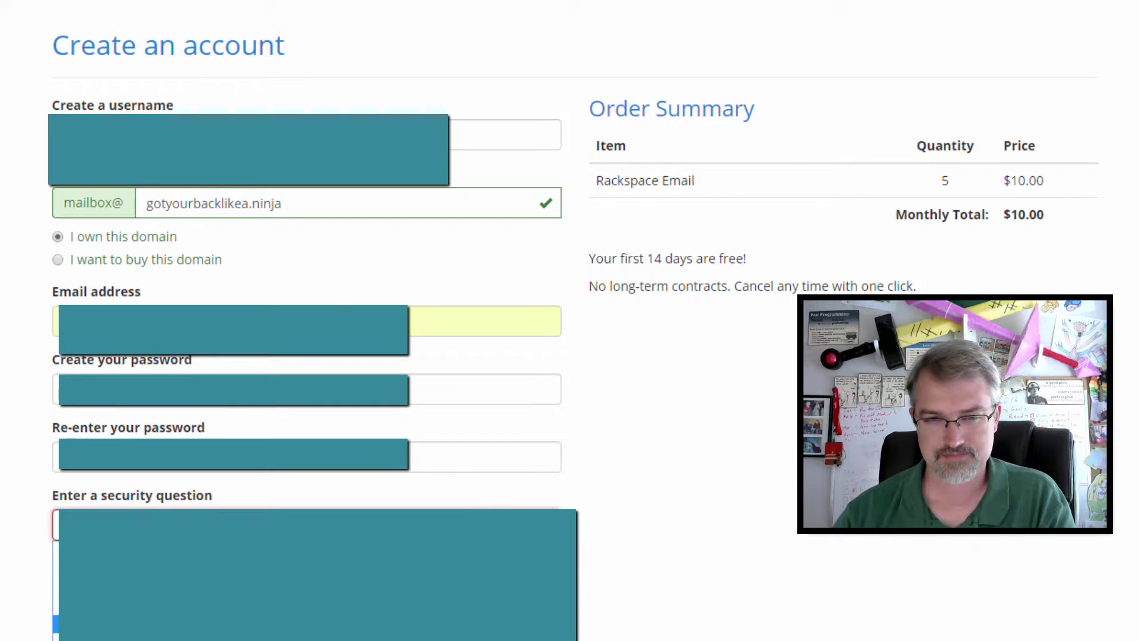
pyautogui.press('Down')
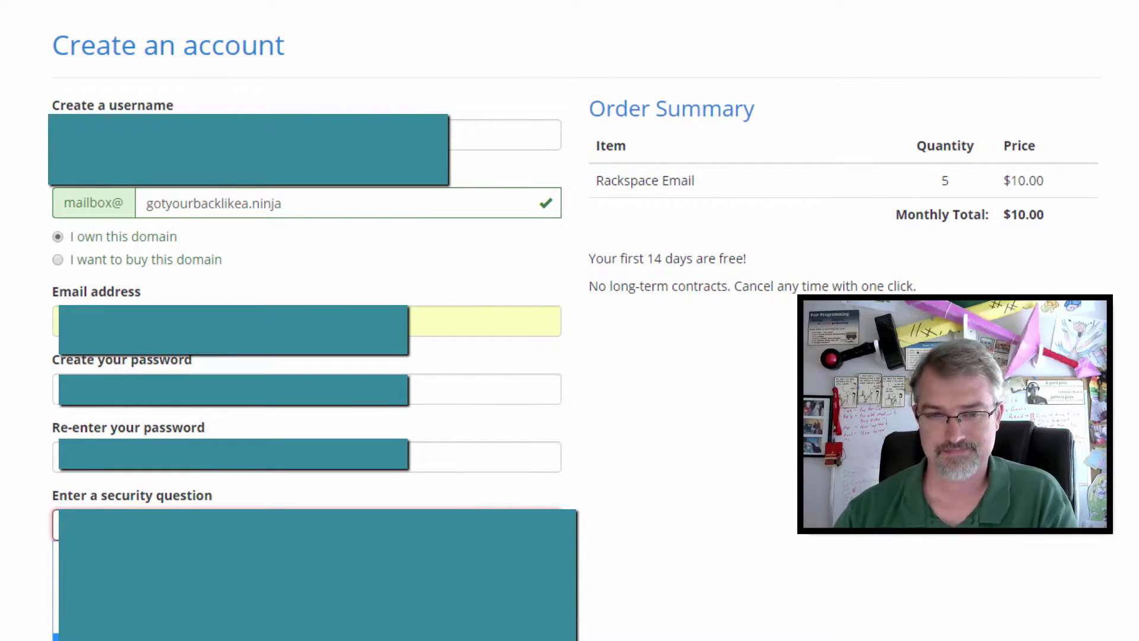
pyautogui.press('Up')
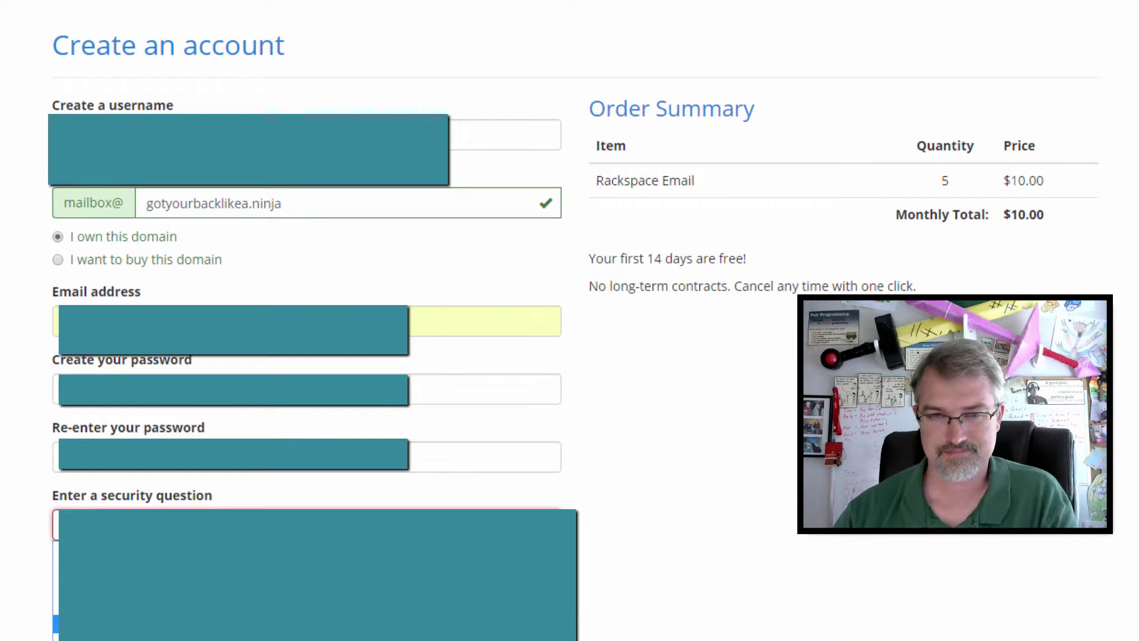
pyautogui.press('Down')
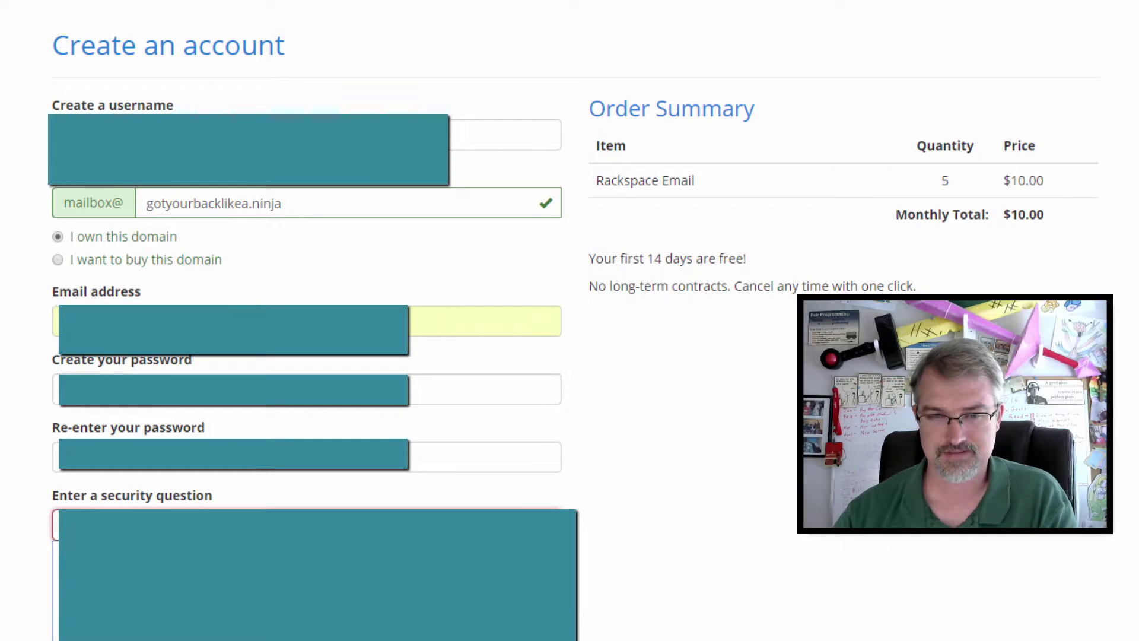
pyautogui.press('Return')
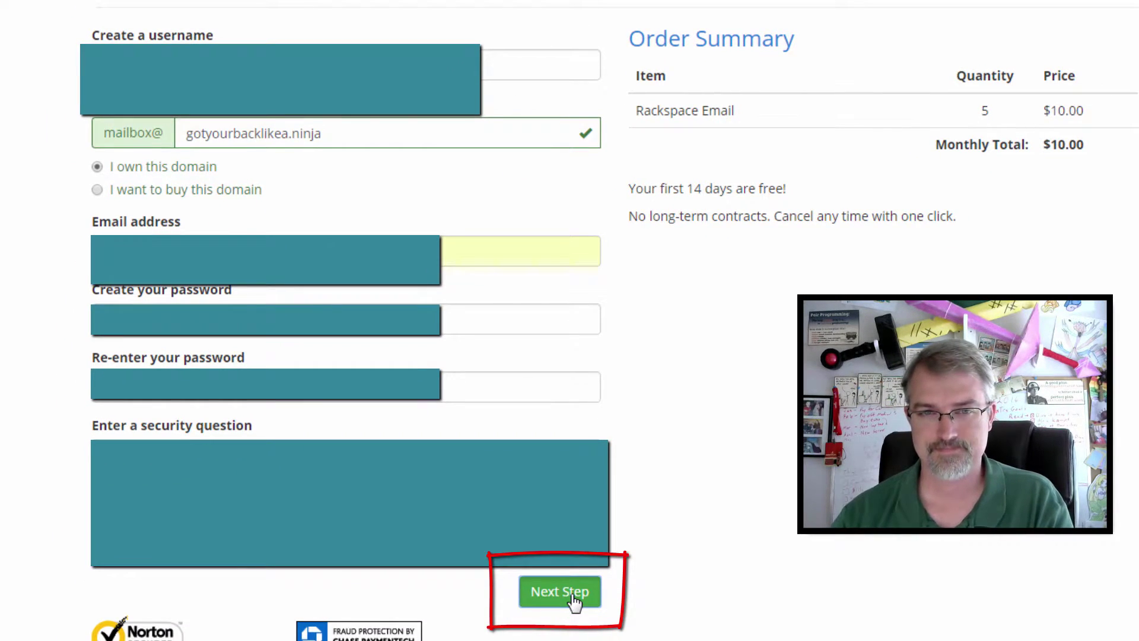
pyautogui.click(575, 601)
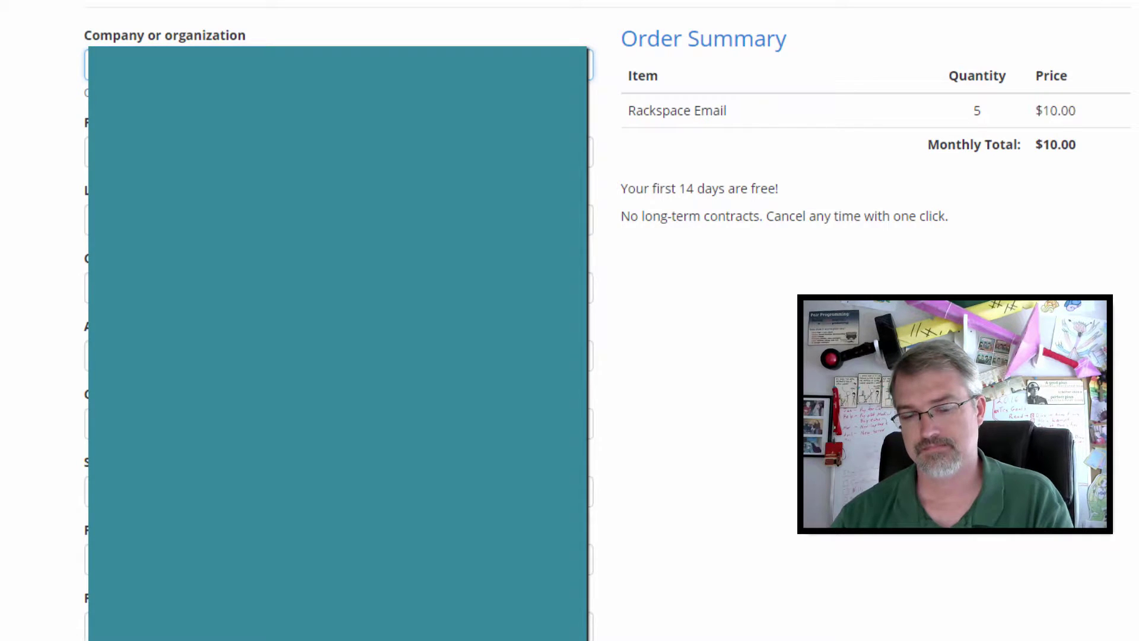
# Step: Autofill the company, first and last name, and address fields from saved details, then review the form
pyautogui.press('Tab')
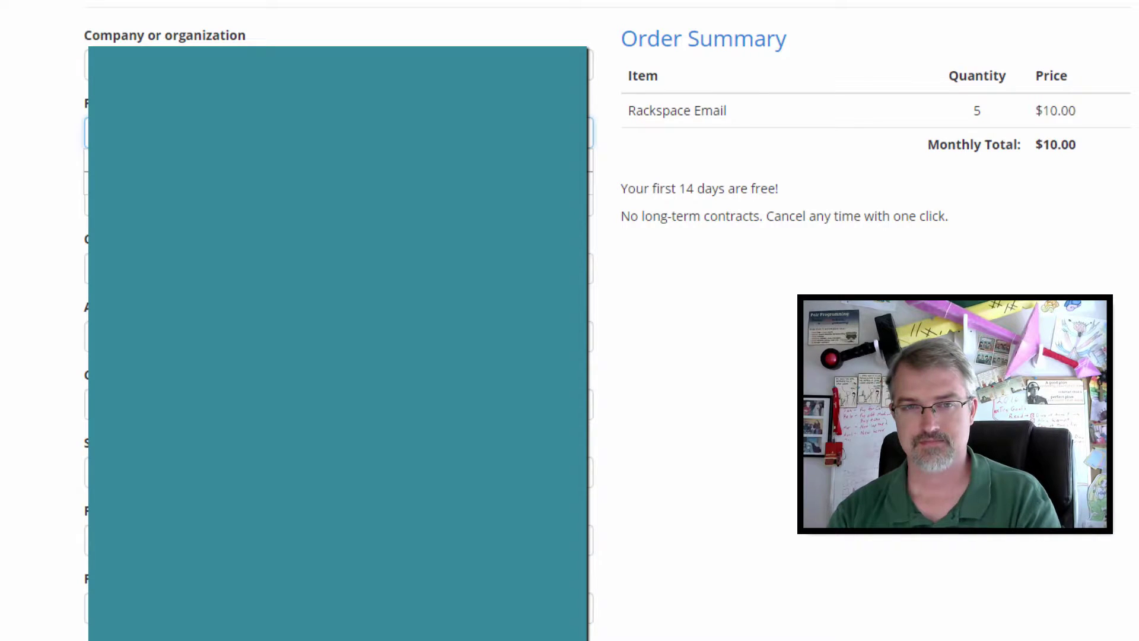
pyautogui.press('Tab')
pyautogui.press('Tab')
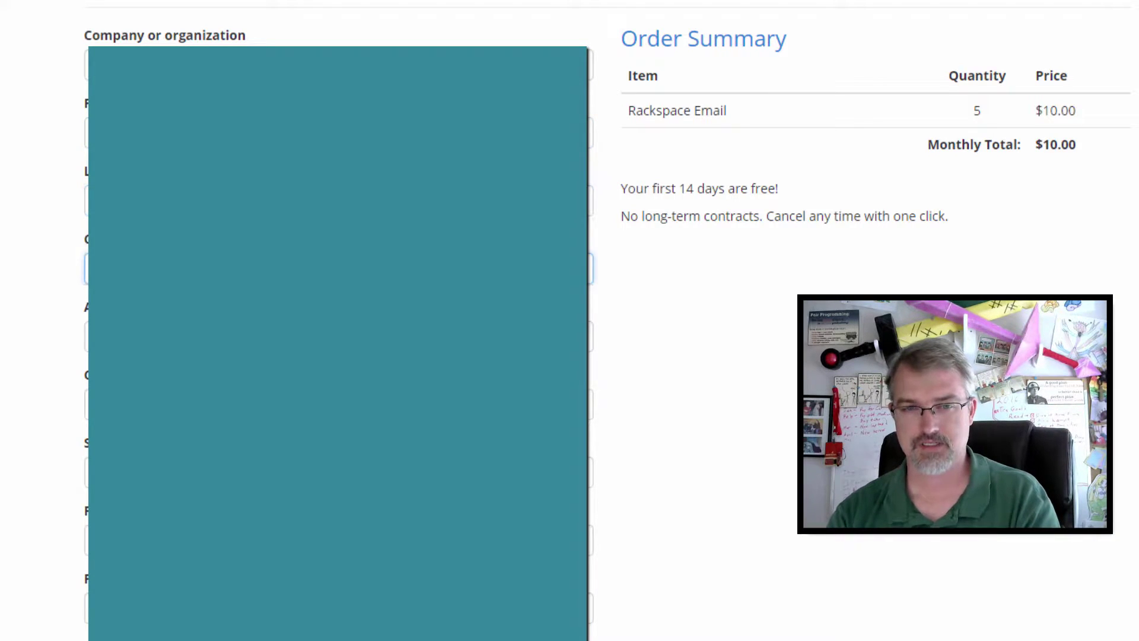
pyautogui.press('Tab')
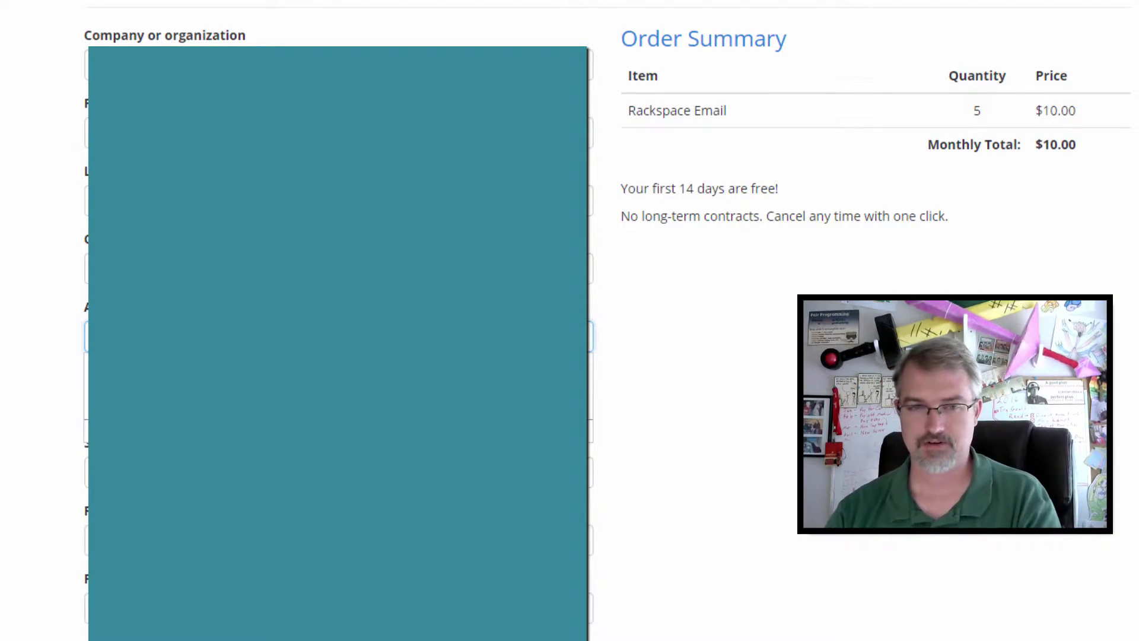
pyautogui.press('Down')
pyautogui.press('Return')
pyautogui.press('Tab')
pyautogui.press('Tab')
pyautogui.press('Tab')
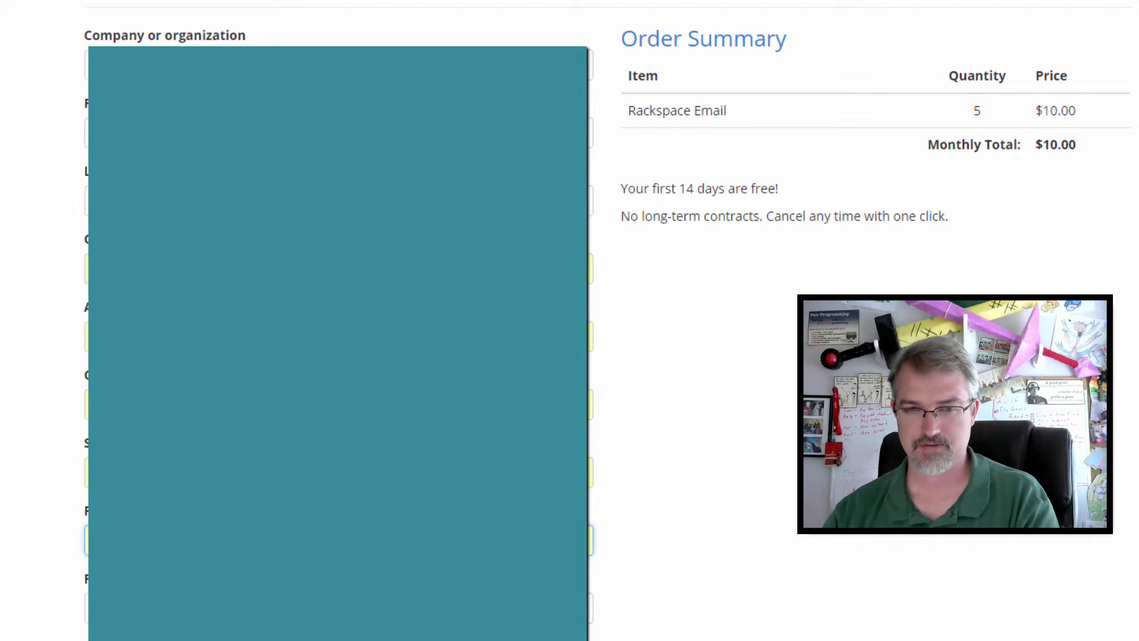
pyautogui.press('Tab')
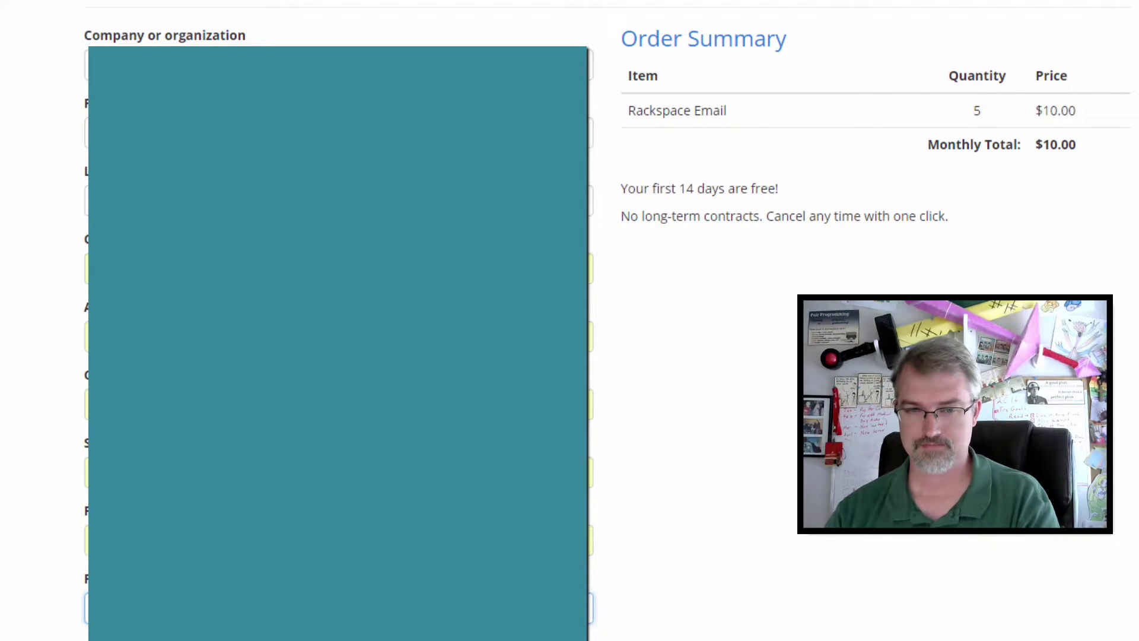
pyautogui.scroll(-3, 572, 617)
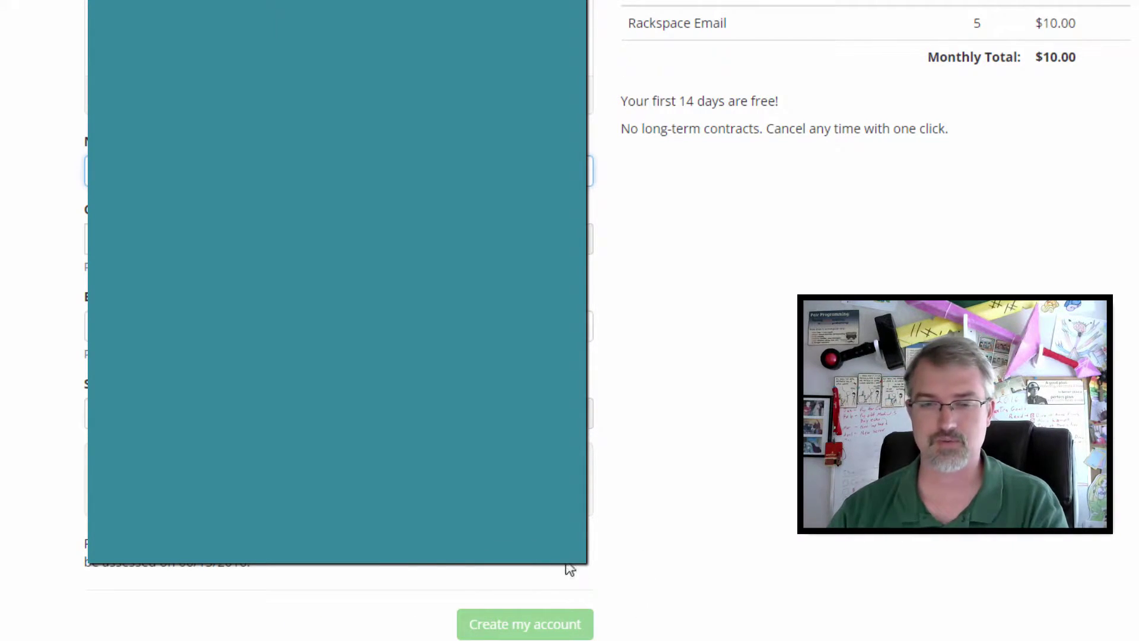
pyautogui.scroll(-3, 644, 502)
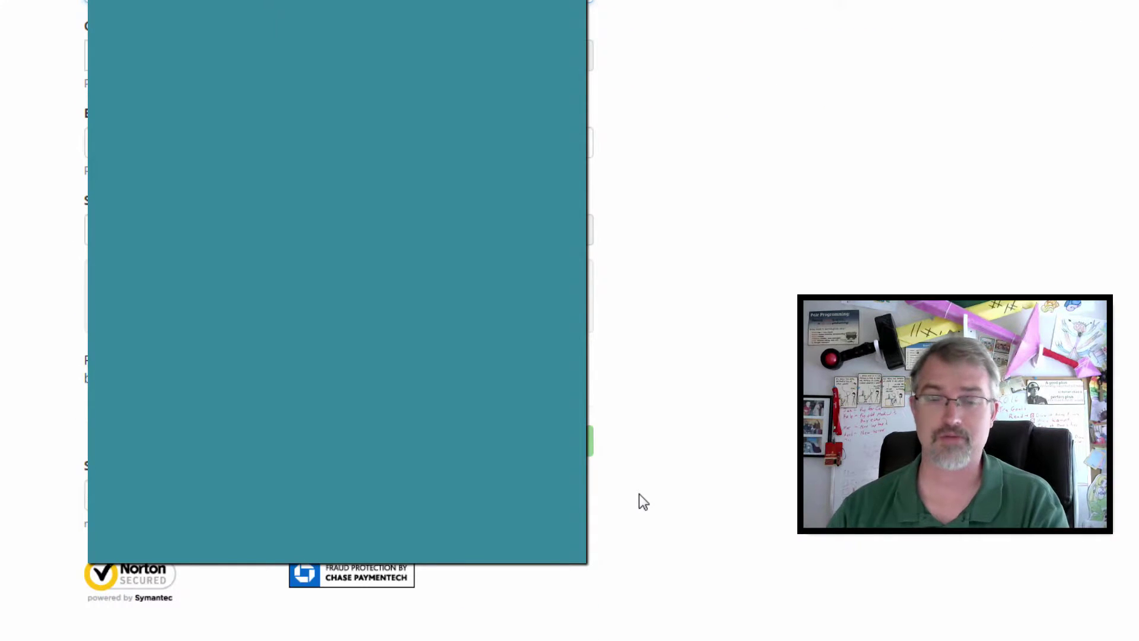
pyautogui.scroll(1, 644, 501)
pyautogui.scroll(2, 640, 494)
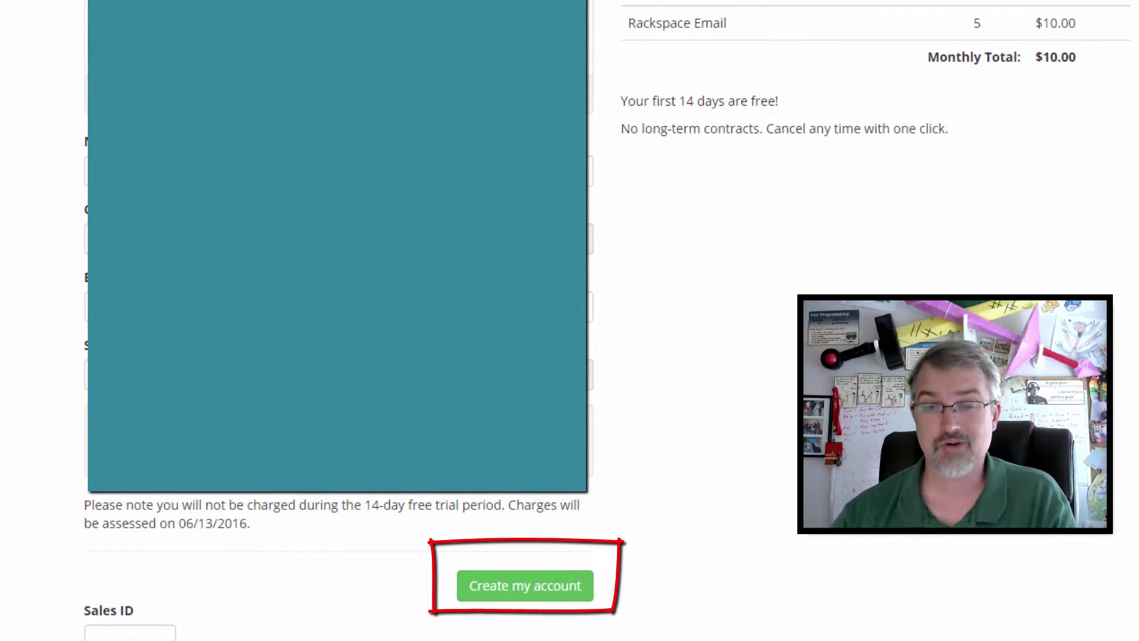
# Step: Submit the order with Create my account to start the free trial
pyautogui.click(488, 596)
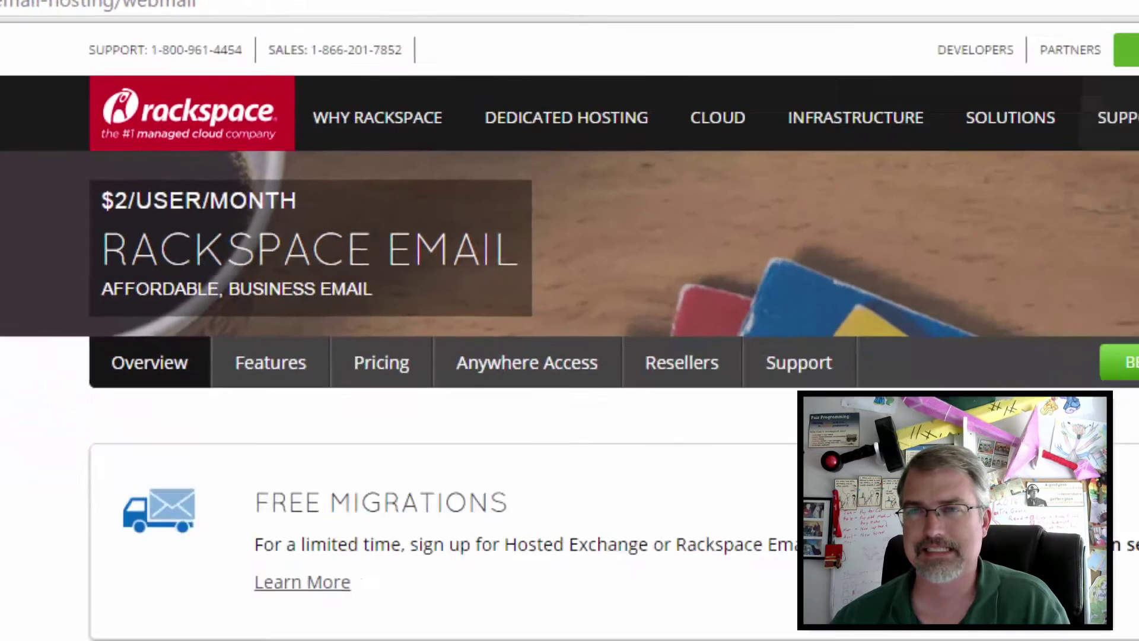
# Step: Sign in on the email administrator login page with the admin ID and password
pyautogui.moveTo(843, 27)
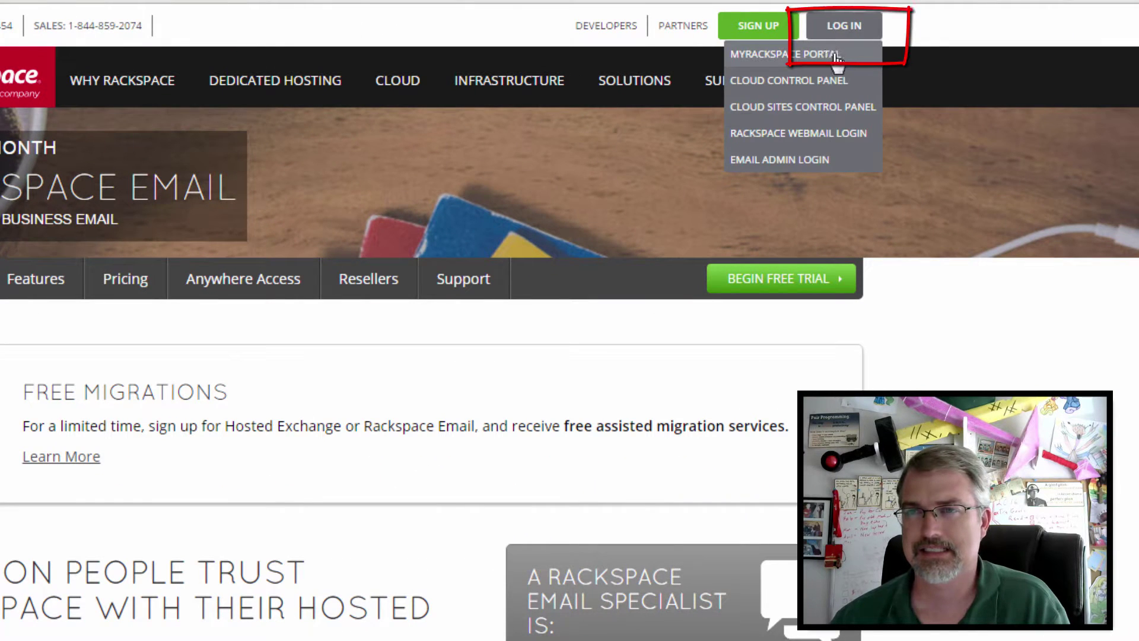
pyautogui.click(821, 160)
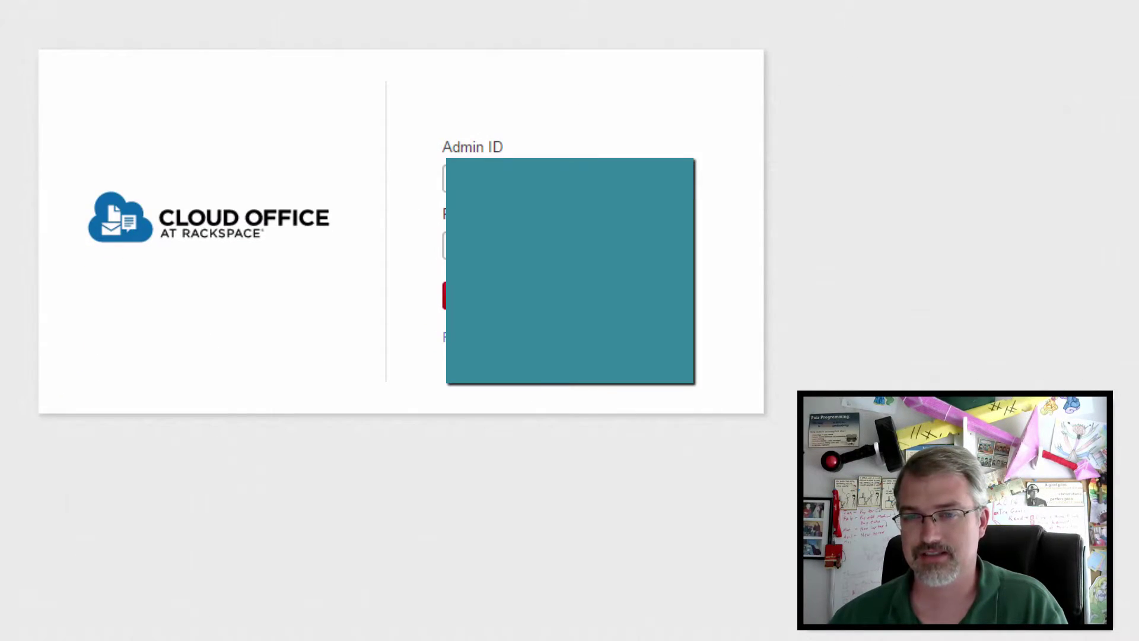
pyautogui.click(444, 178)
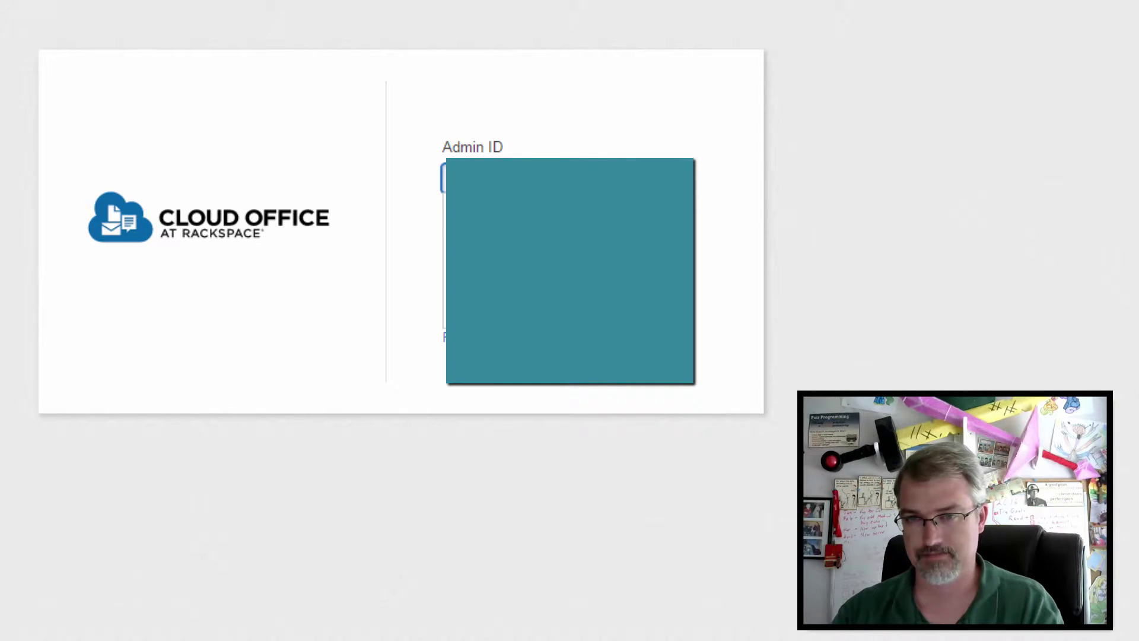
pyautogui.press('Tab')
pyautogui.write('•')
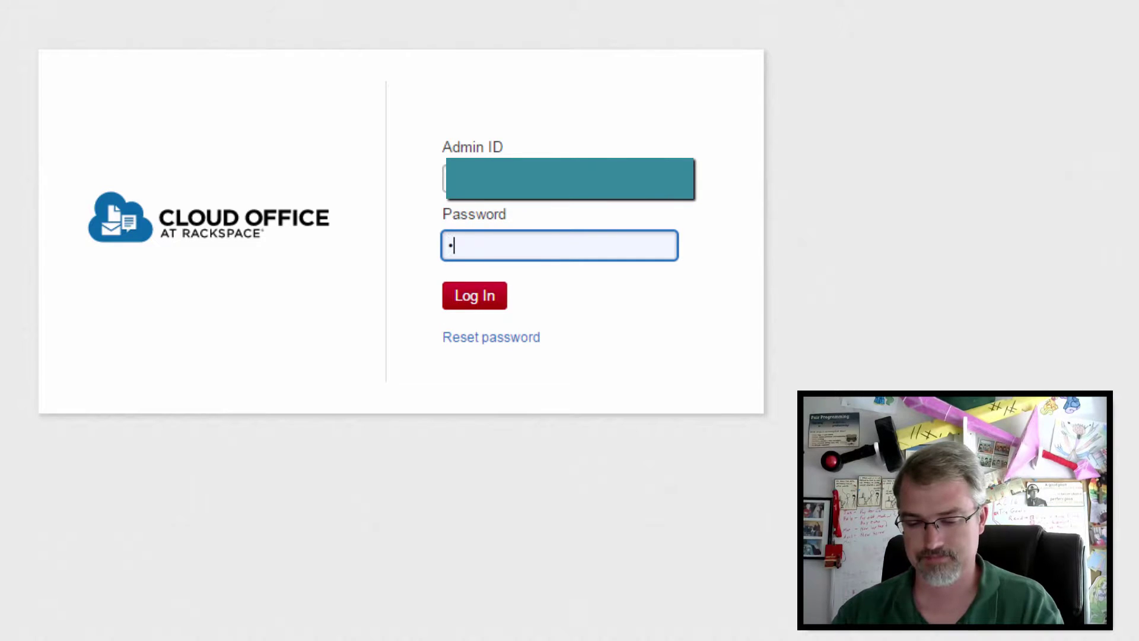
pyautogui.write('•••')
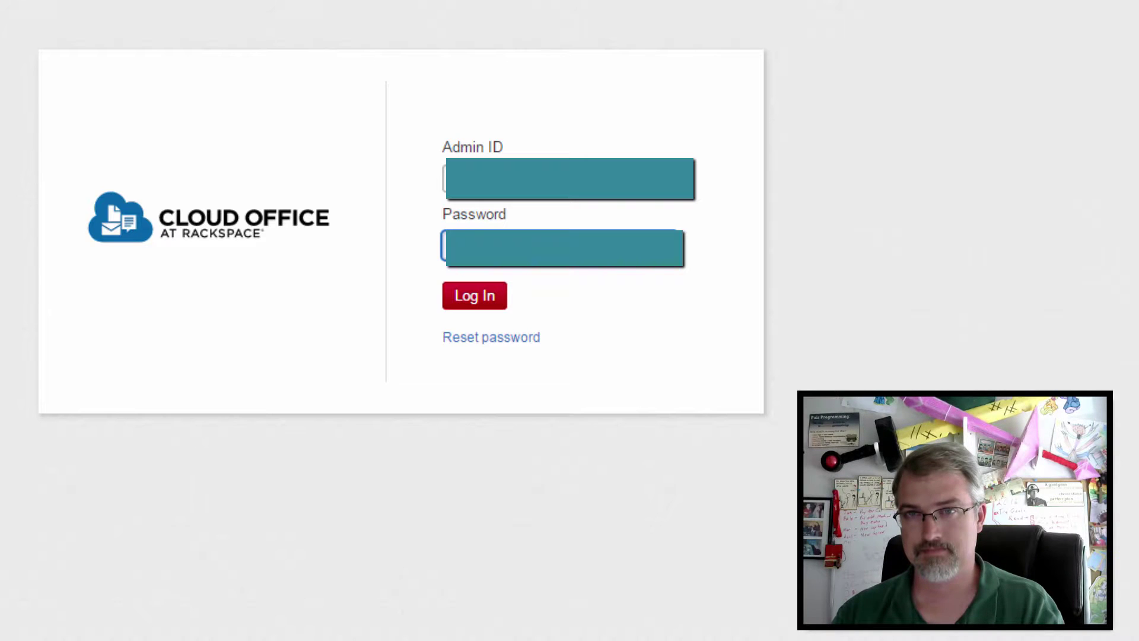
pyautogui.press('Return')
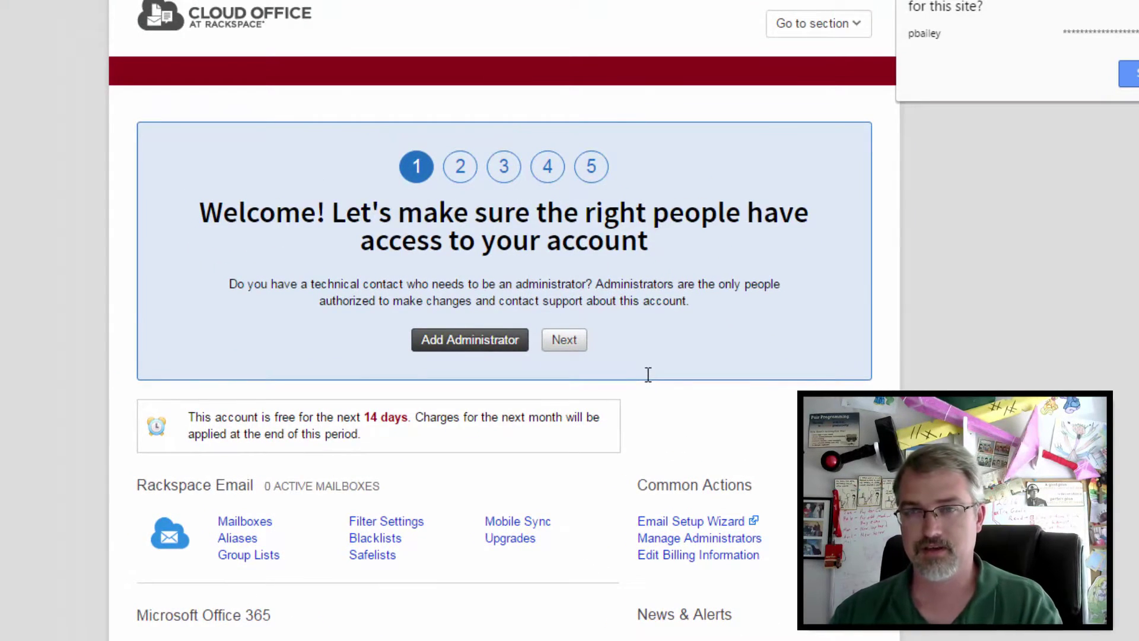
# Step: Dismiss the save-password prompt, glance at the section menu, and advance the wizard past administrators
pyautogui.click(1090, 224)
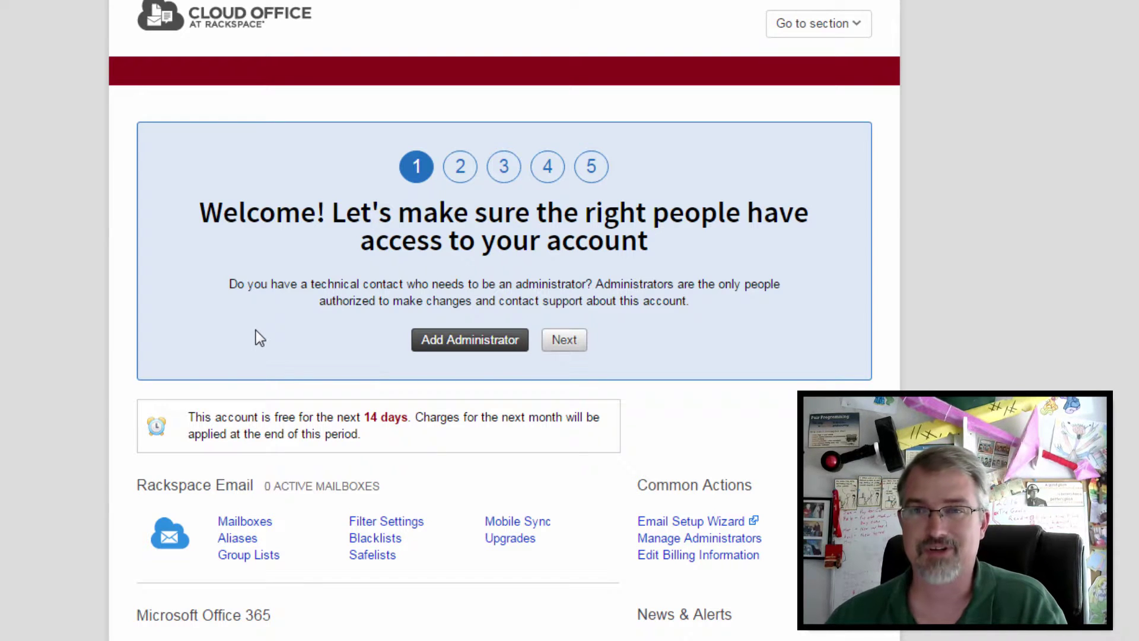
pyautogui.click(814, 22)
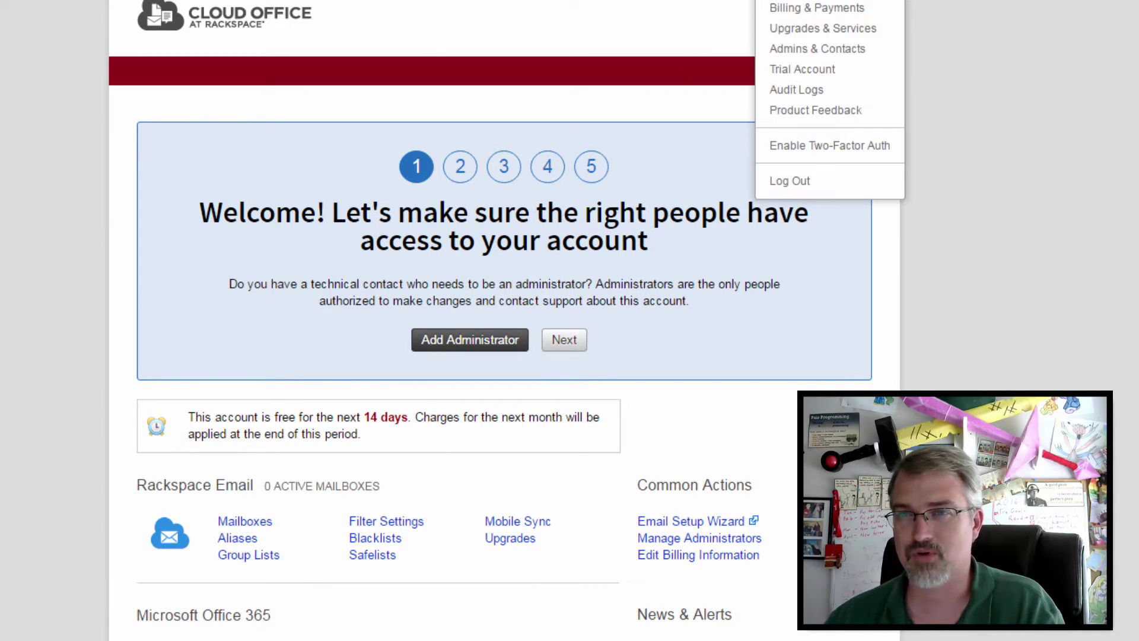
pyautogui.click(193, 102)
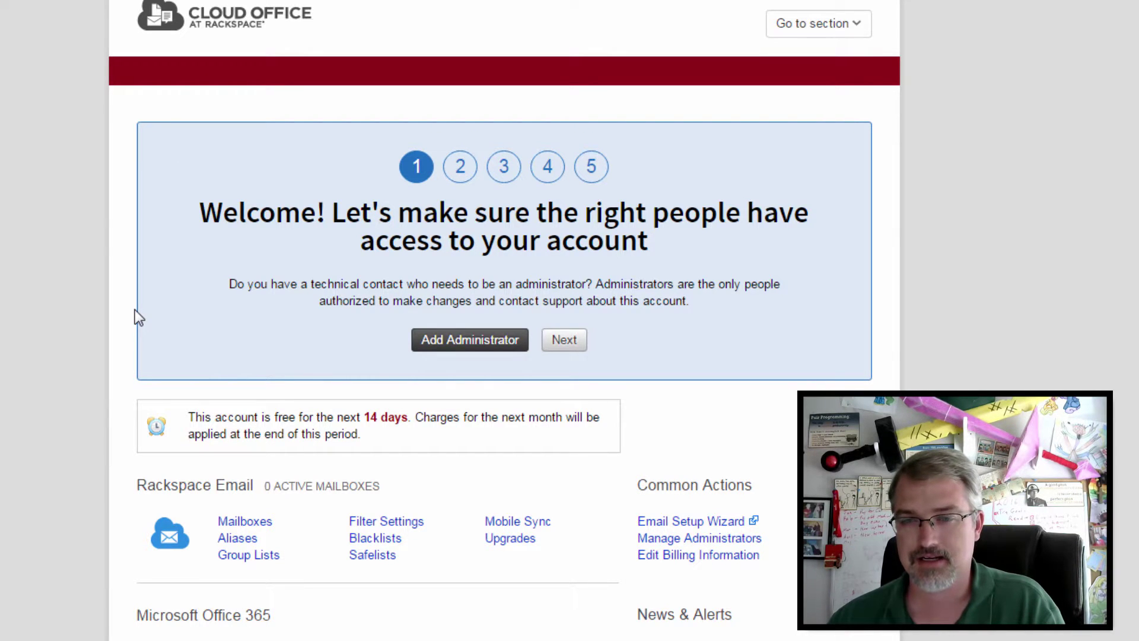
pyautogui.click(458, 174)
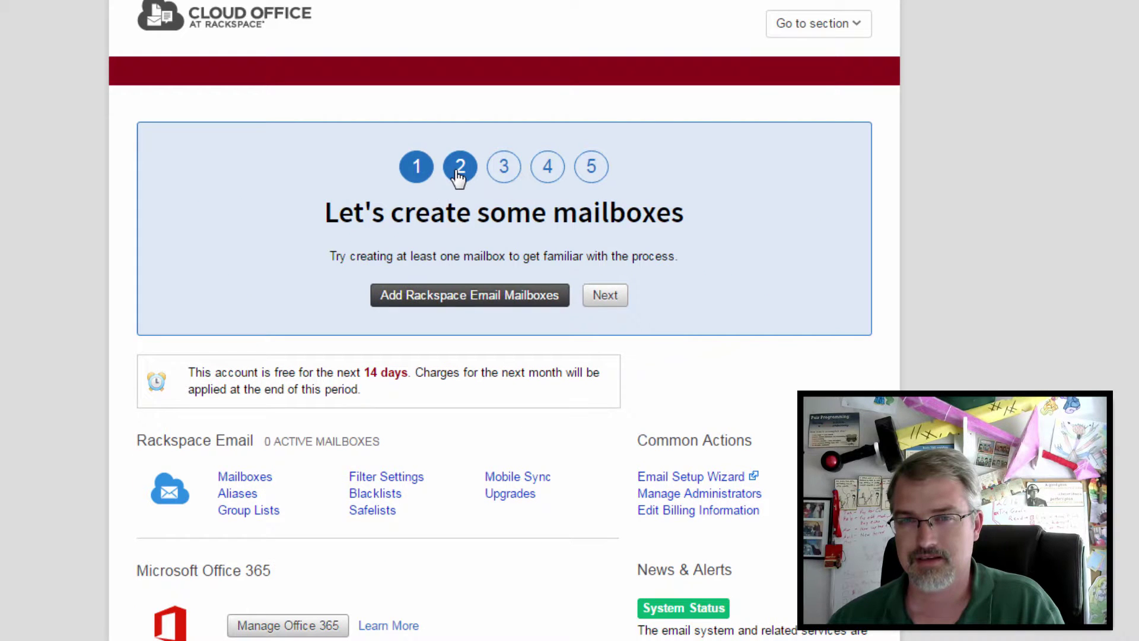
pyautogui.click(418, 174)
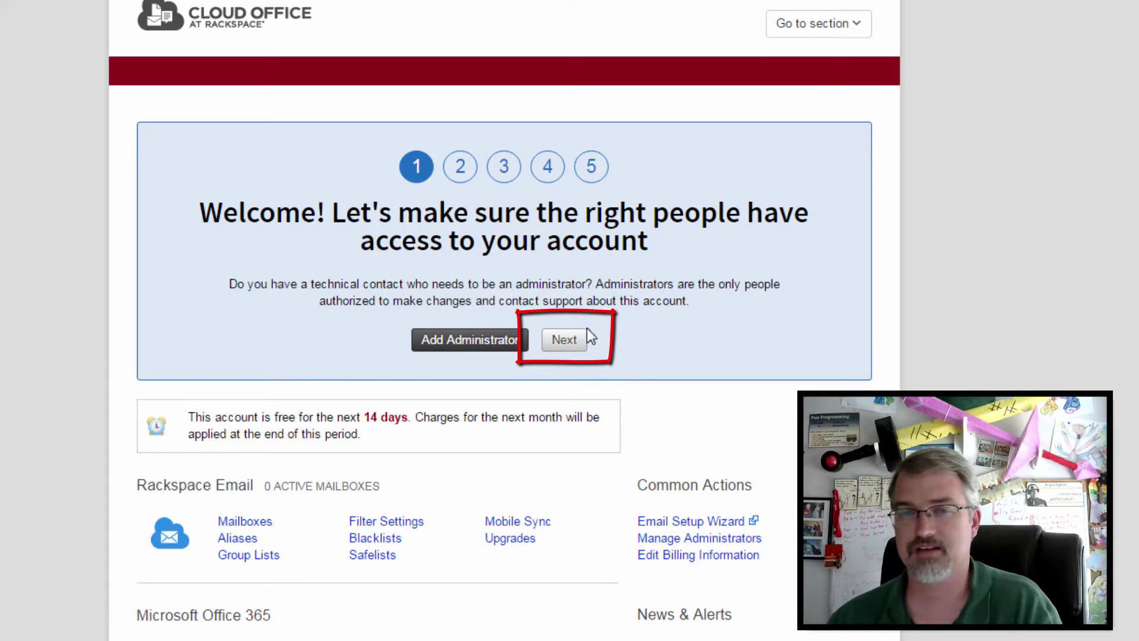
pyautogui.click(575, 340)
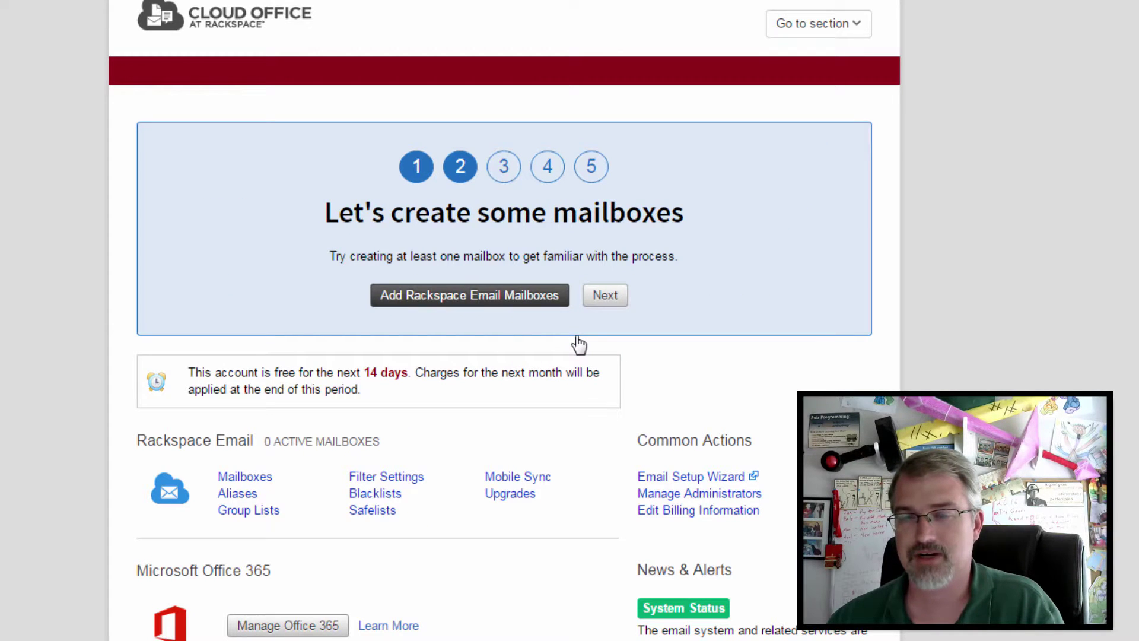
# Step: Start adding a Rackspace Email mailbox and place the cursor in First Name
pyautogui.click(509, 306)
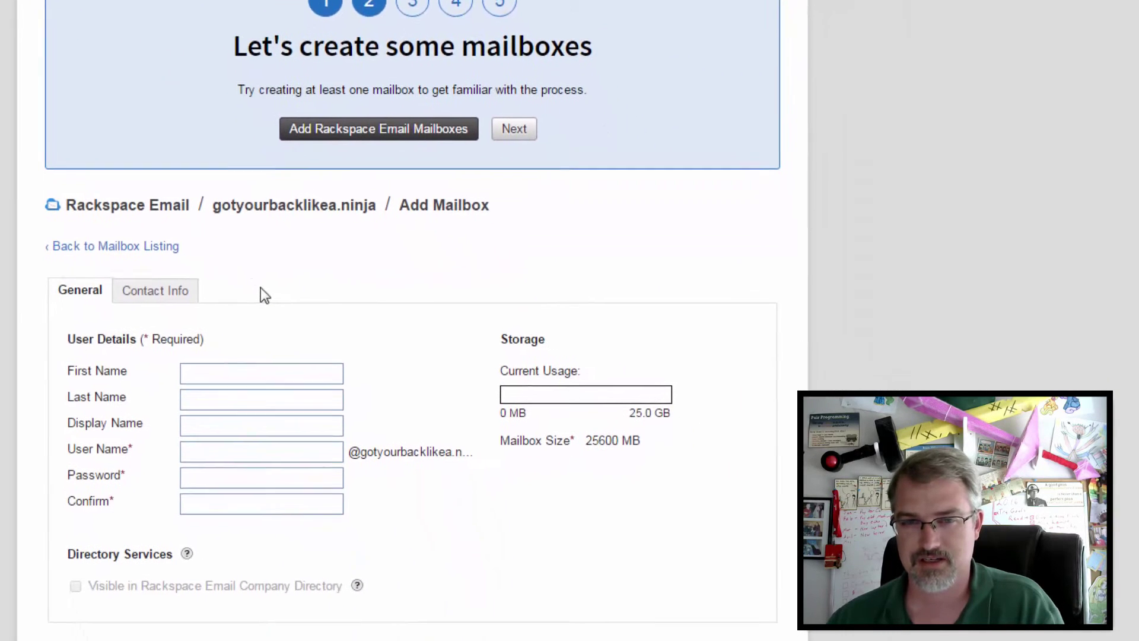
pyautogui.click(227, 365)
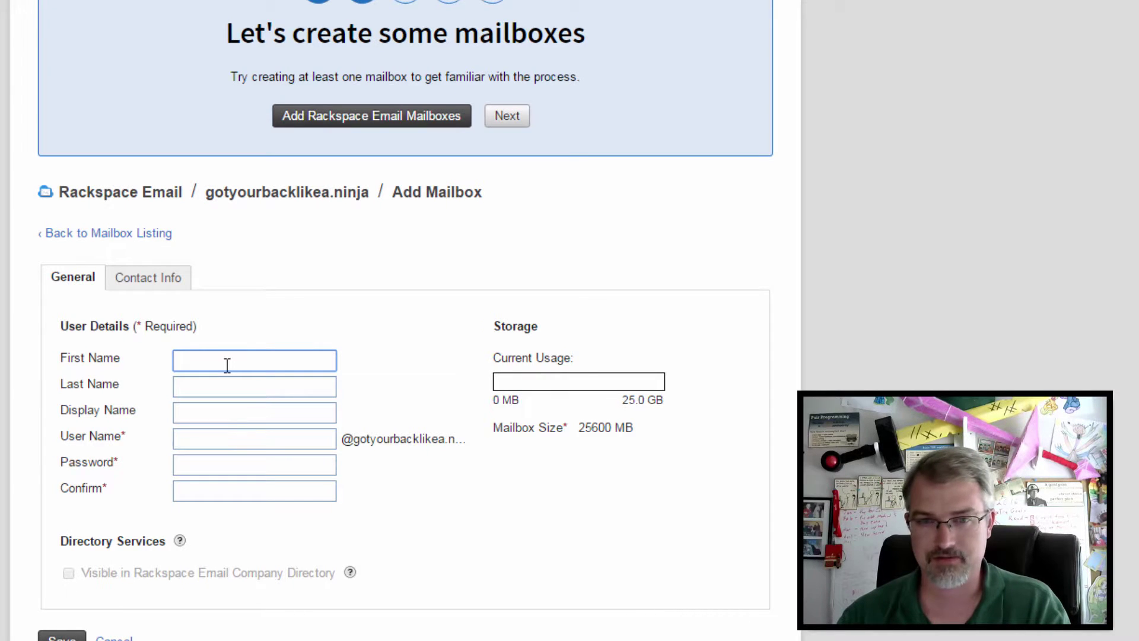
# Step: Fill in the user's first, last and display names from the saved autofill suggestion
pyautogui.write('Patrick')
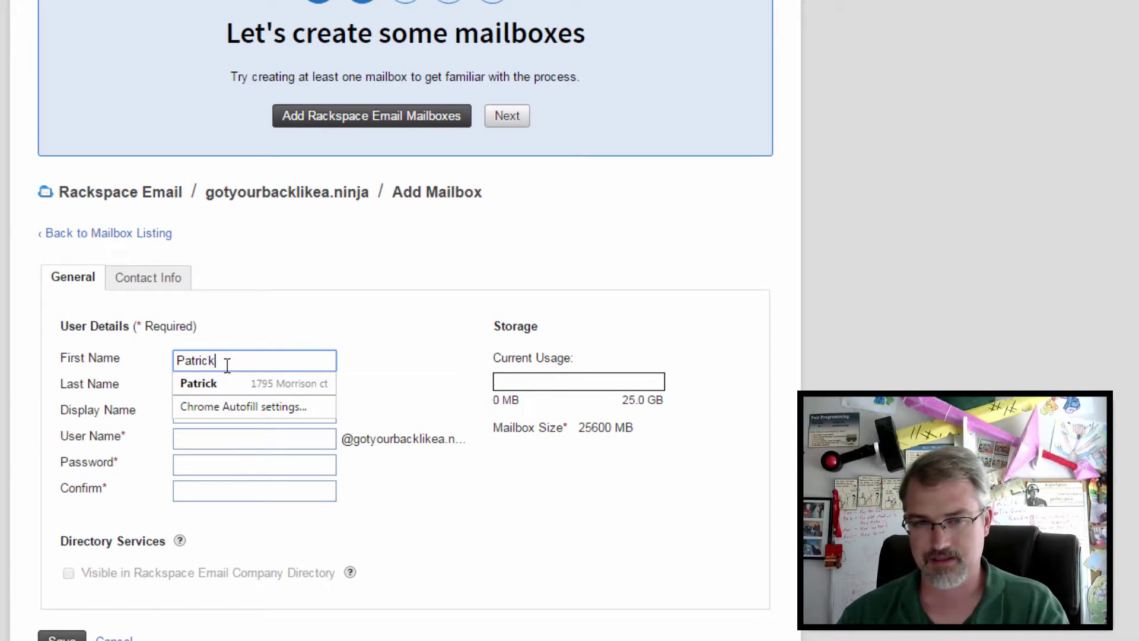
pyautogui.press('Down')
pyautogui.press('Tab')
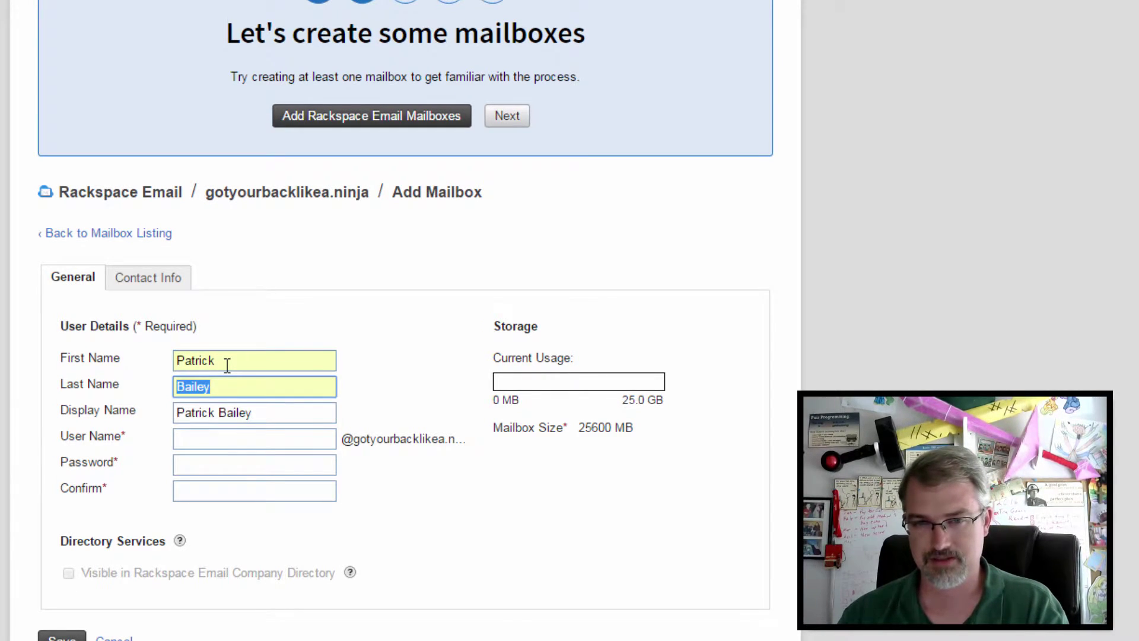
pyautogui.press('Tab')
pyautogui.press('Down')
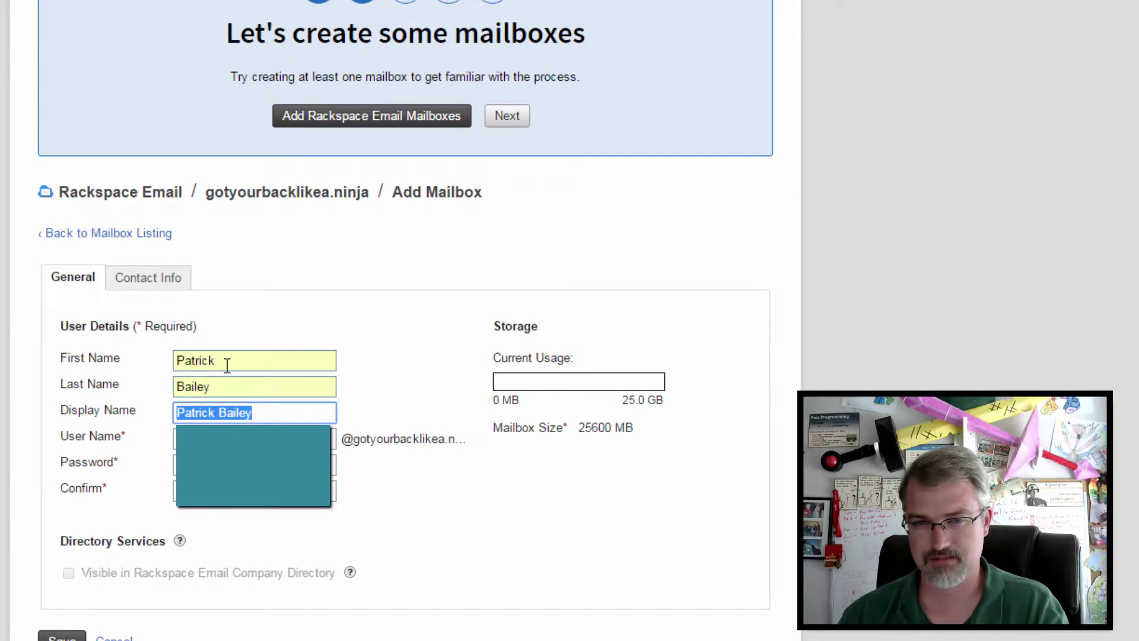
pyautogui.press('Tab')
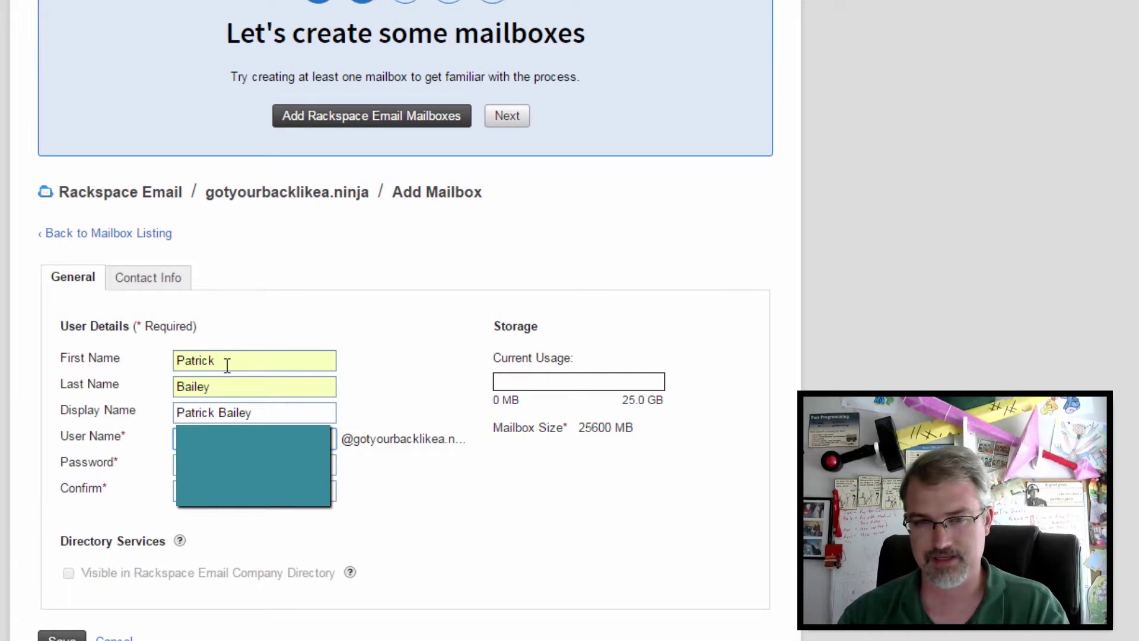
pyautogui.press('Tab')
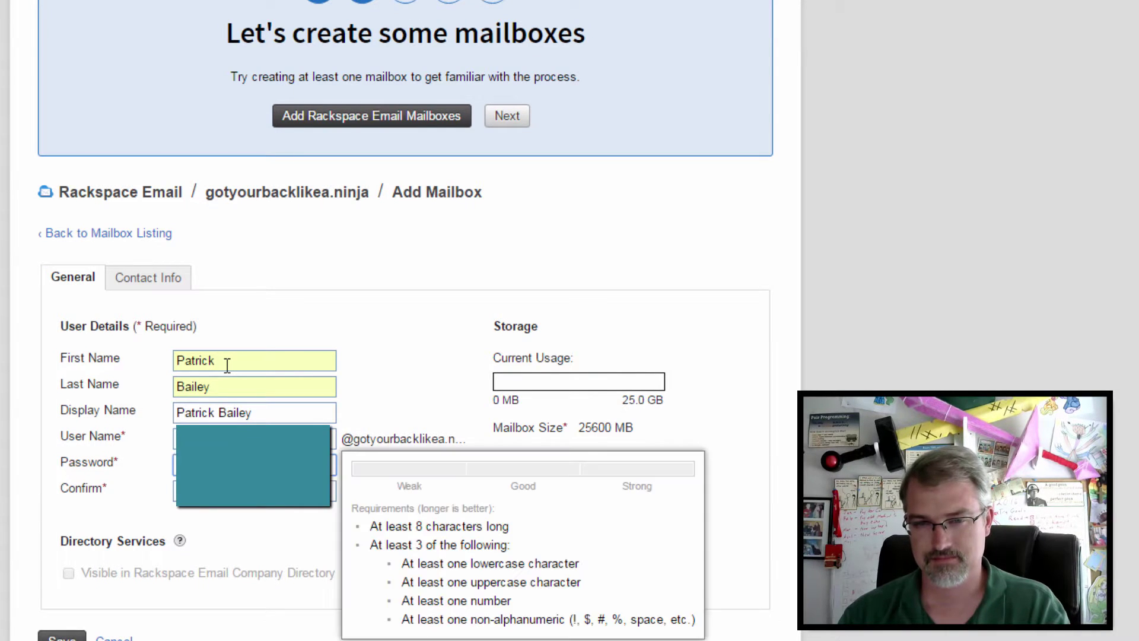
pyautogui.press('Tab')
pyautogui.hotkey('shift', 'Tab')
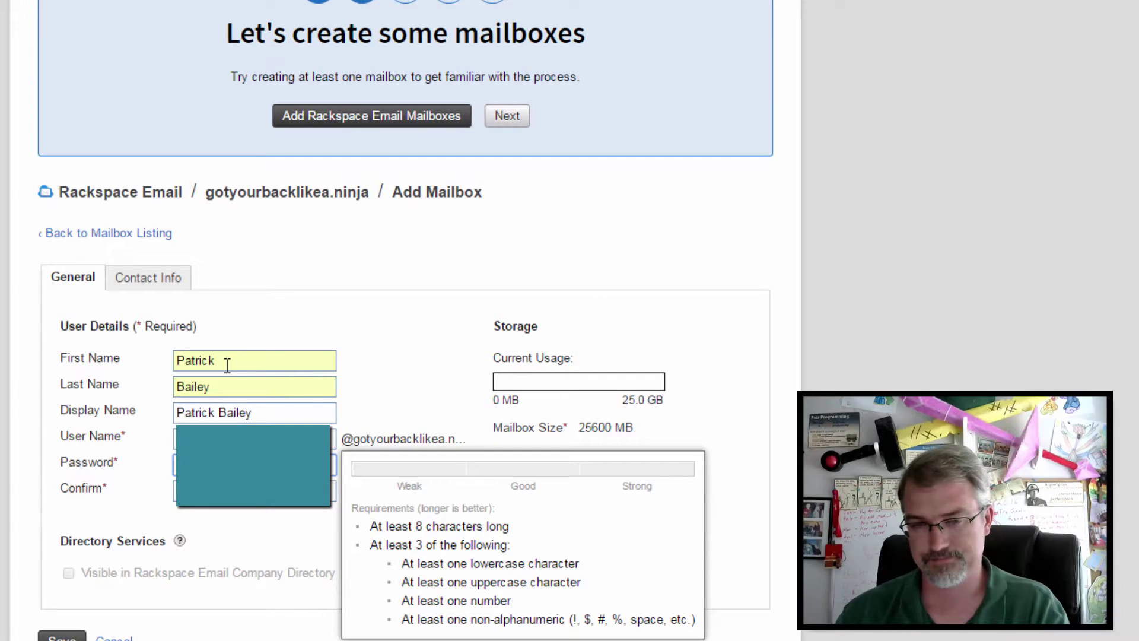
# Step: Enter and confirm the mailbox password, then save the new mailbox
pyautogui.write('Passw0rd!')
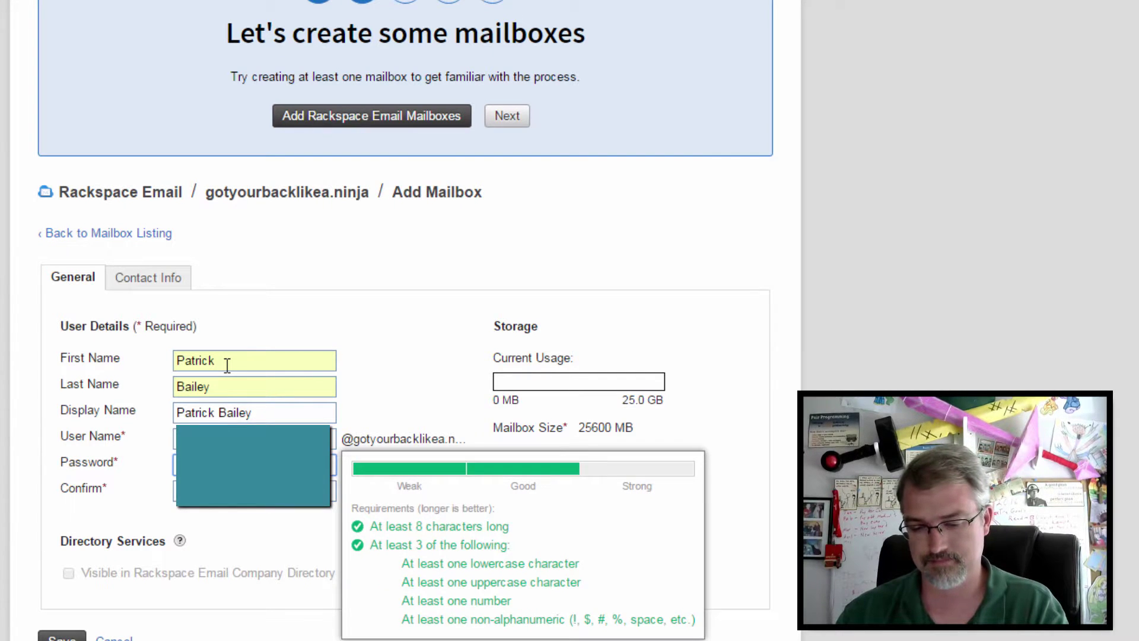
pyautogui.press('Tab')
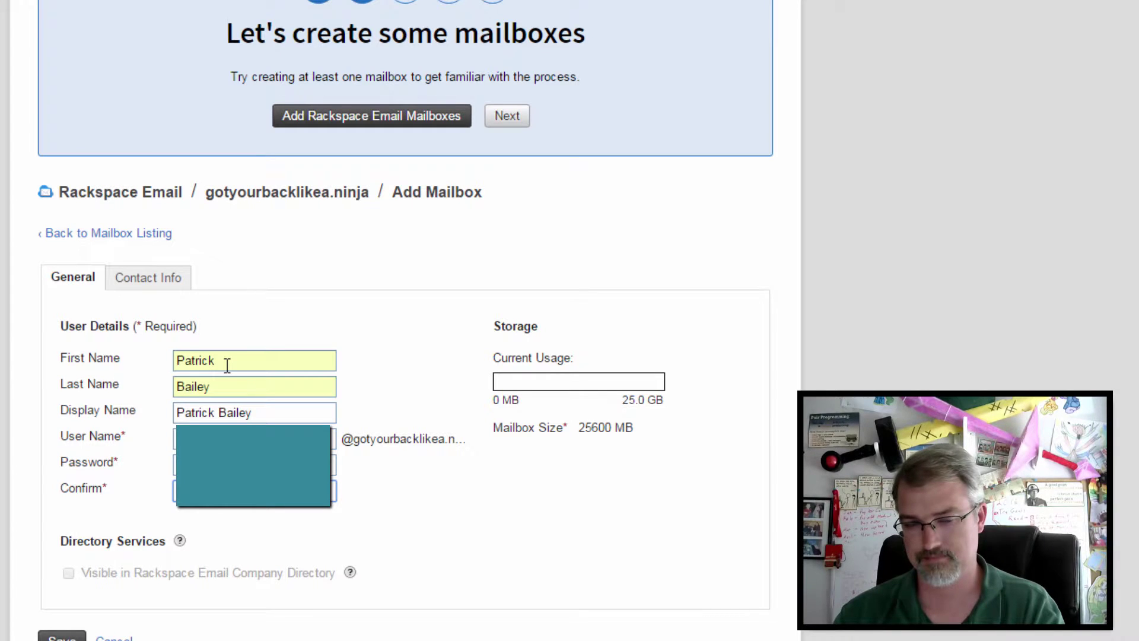
pyautogui.write('!')
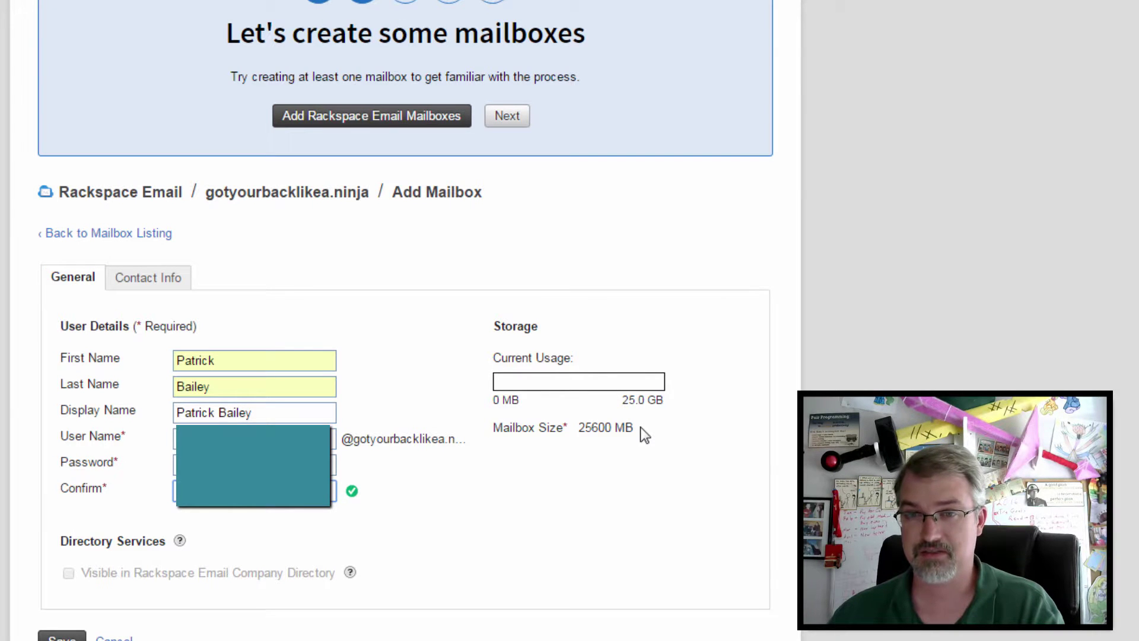
pyautogui.scroll(-1, 47, 581)
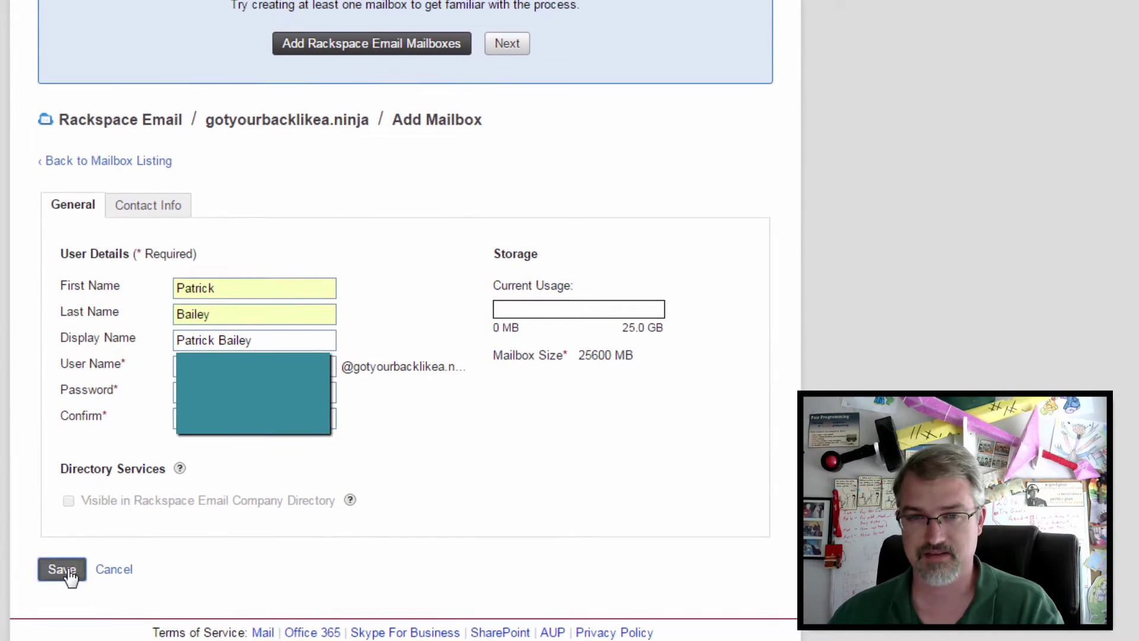
pyautogui.click(62, 570)
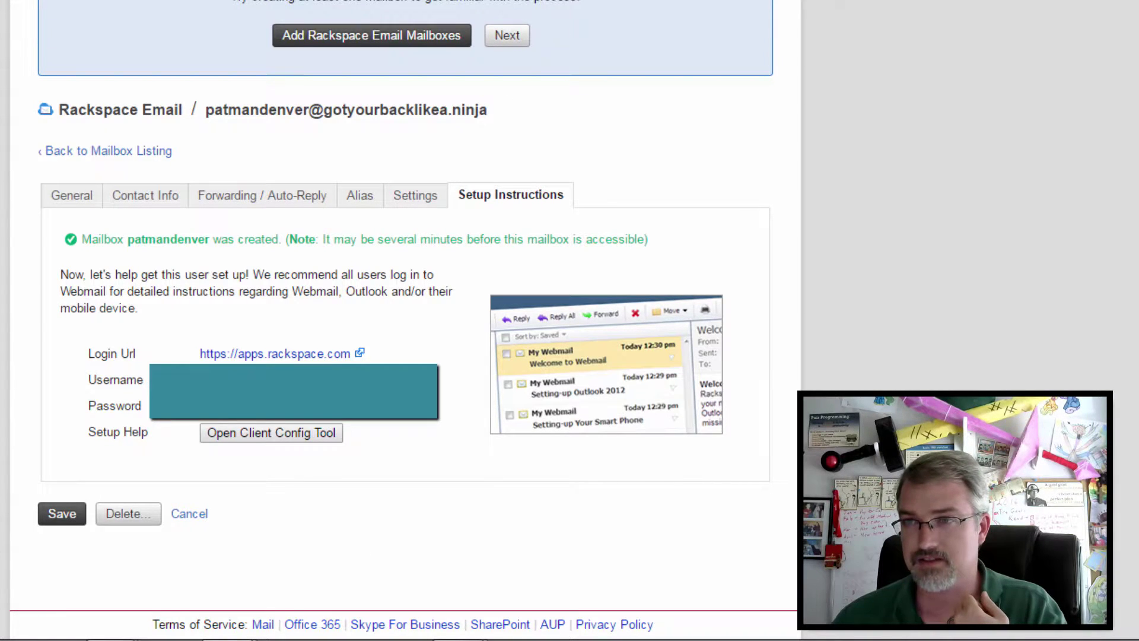
# Step: Open the mailbox's webmail Login Url in a new tab and switch to it
pyautogui.rightClick(266, 358)
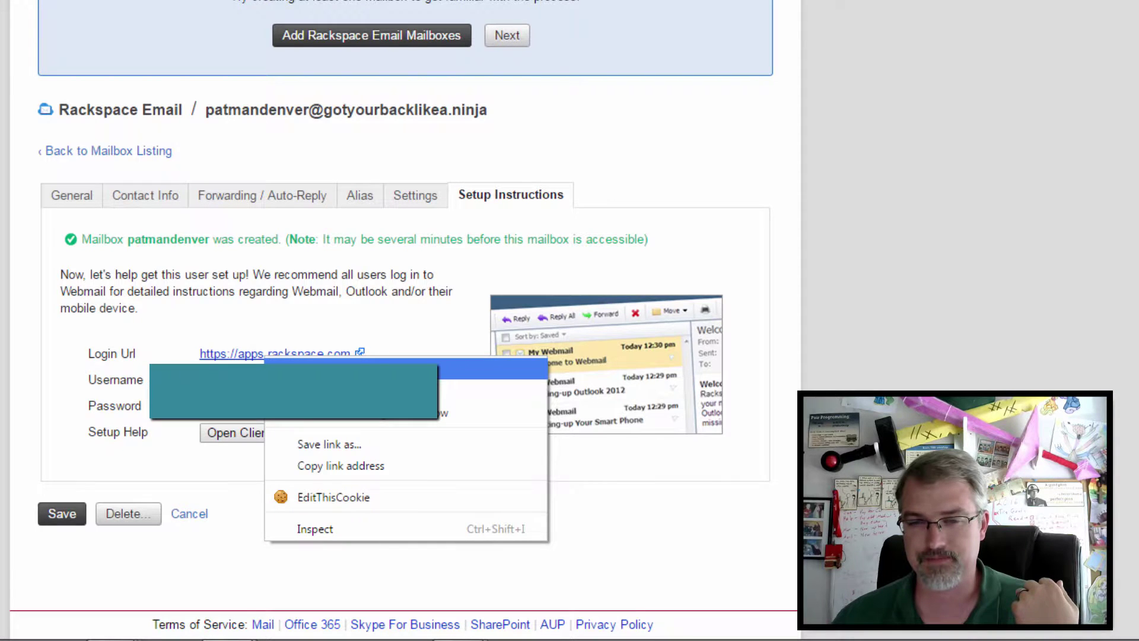
pyautogui.click(321, 368)
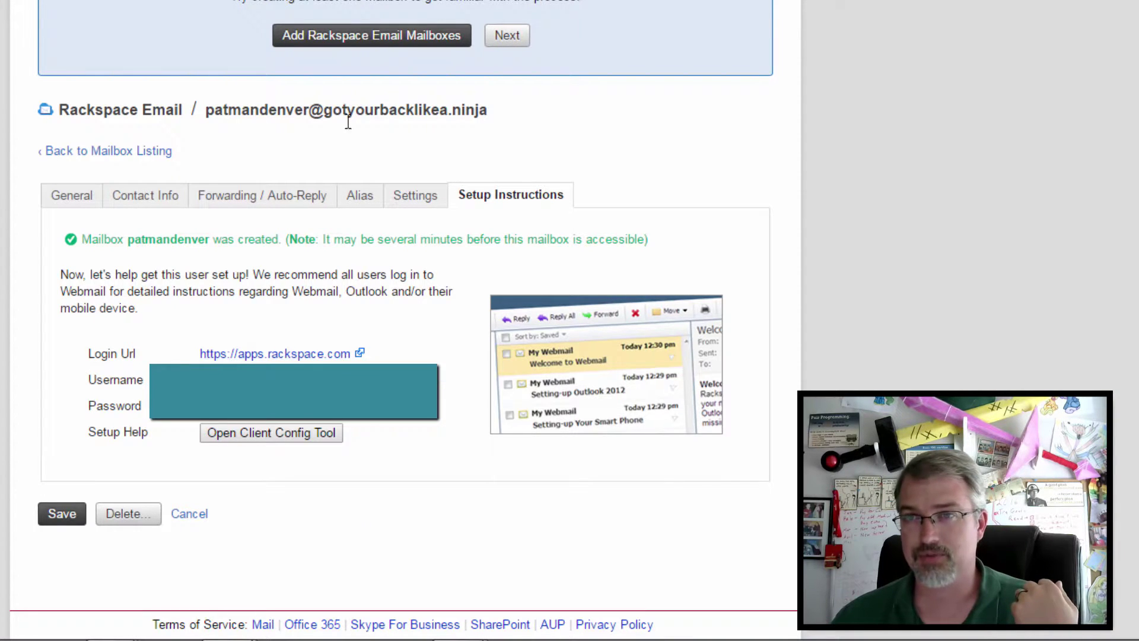
pyautogui.hotkey('ctrl', 'Tab')
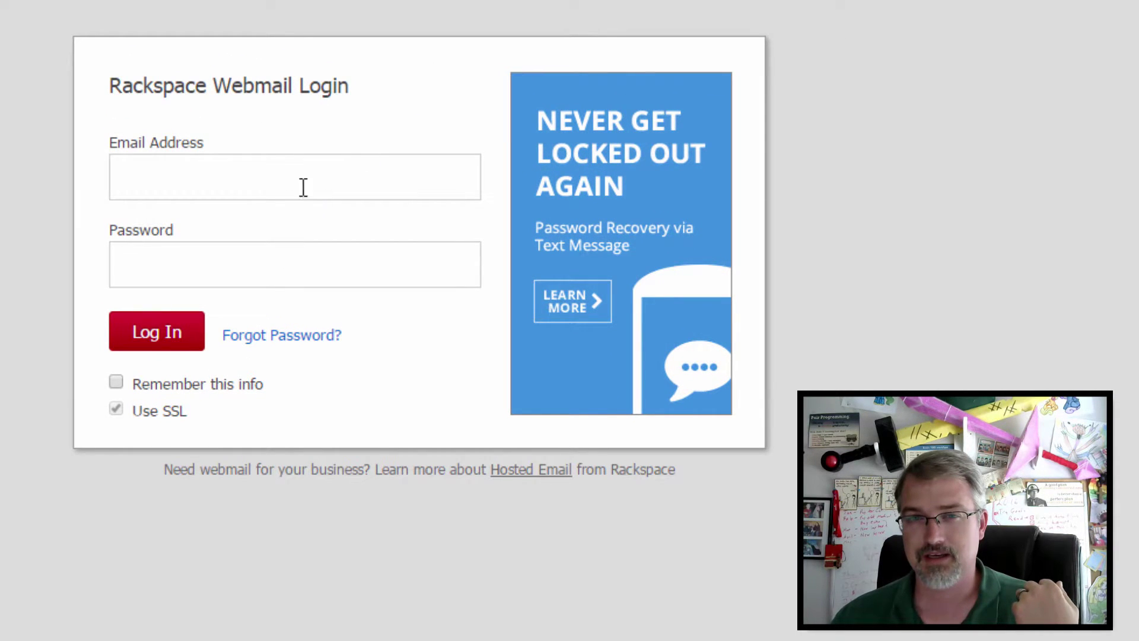
# Step: Log in to Rackspace Webmail with the new mailbox's gotyourbacklikea.ninja address and its password
pyautogui.click(283, 171)
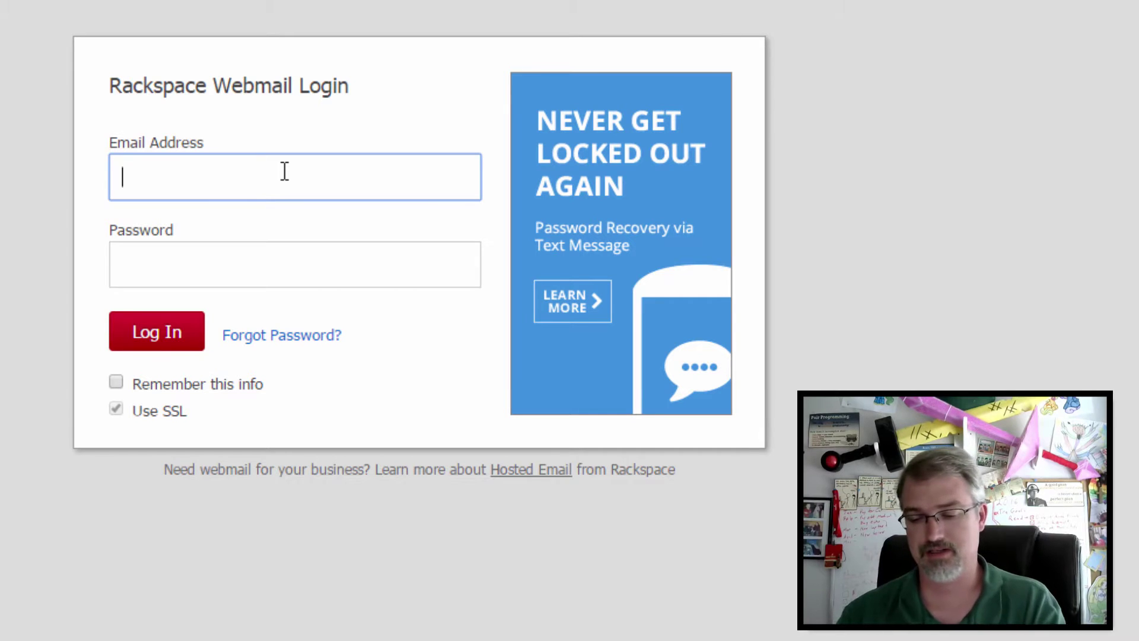
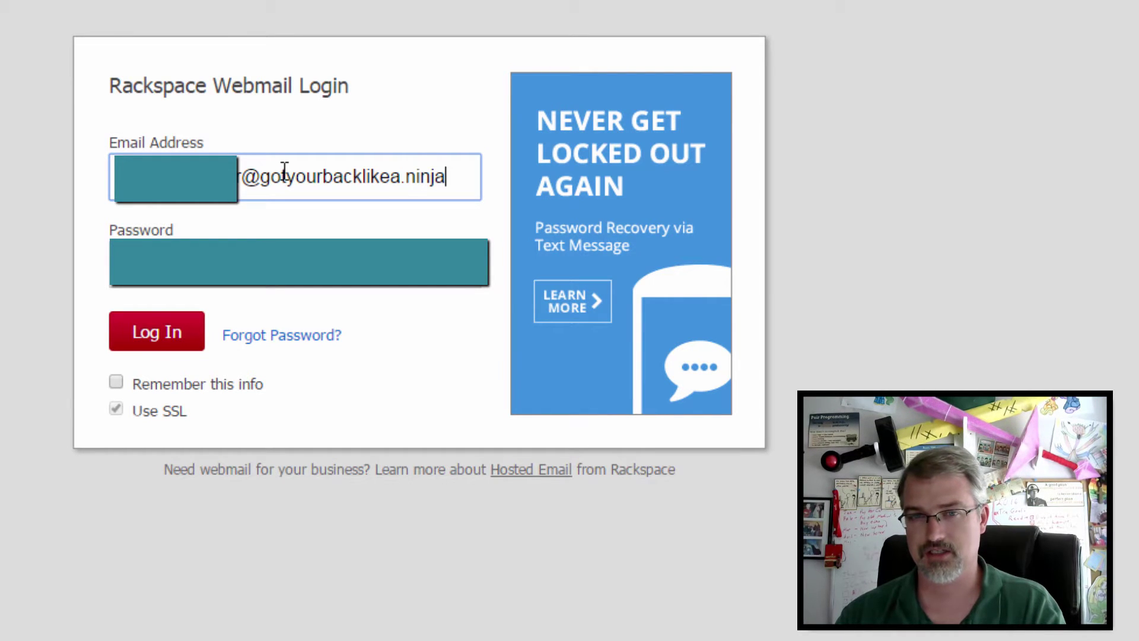
pyautogui.press('Tab')
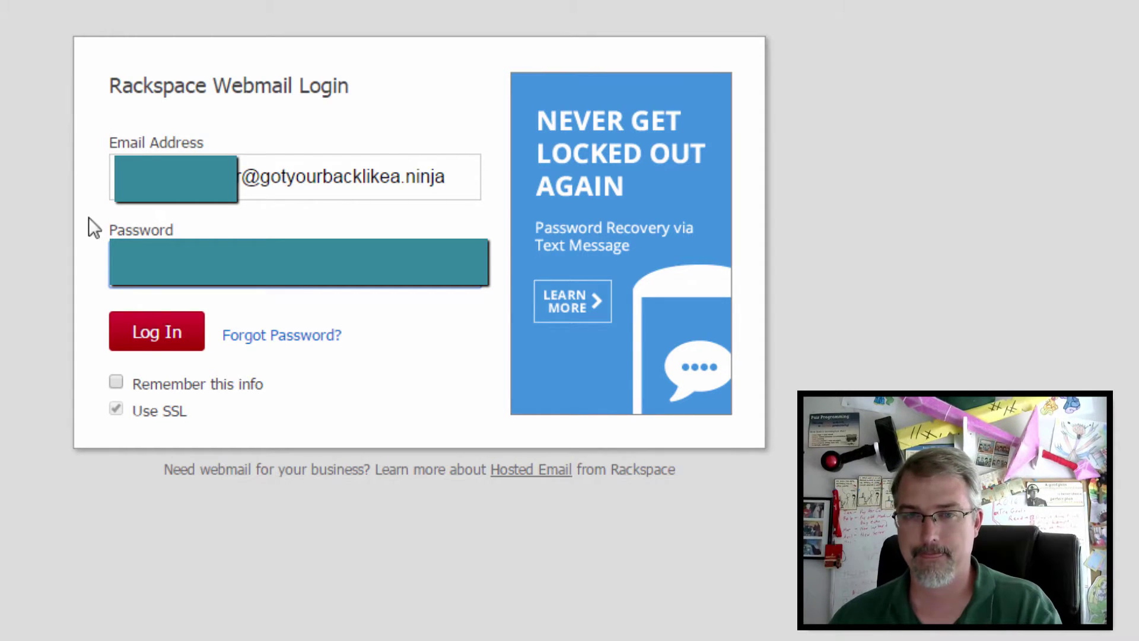
pyautogui.click(171, 349)
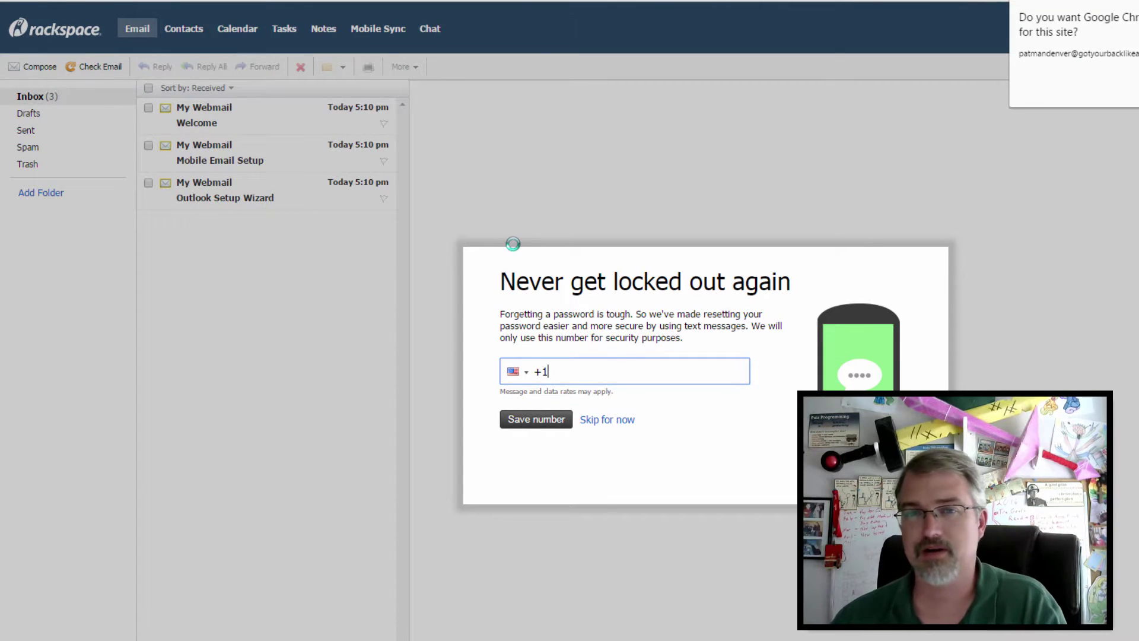
# Step: Dismiss Chrome's save-password offer and skip adding a recovery phone number
pyautogui.click(606, 372)
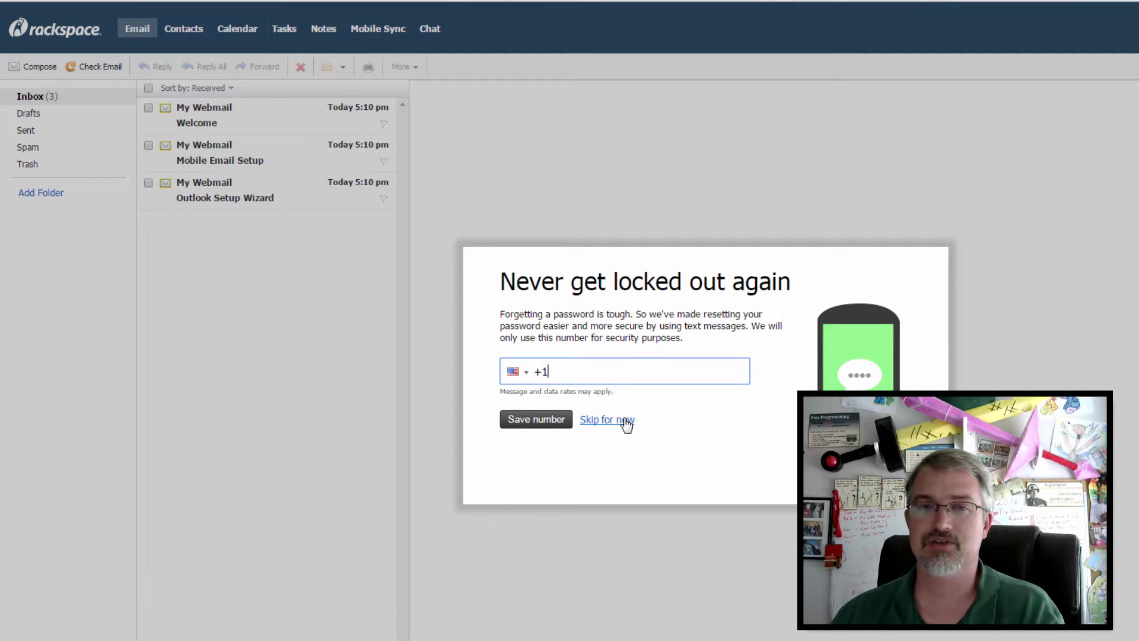
pyautogui.click(627, 422)
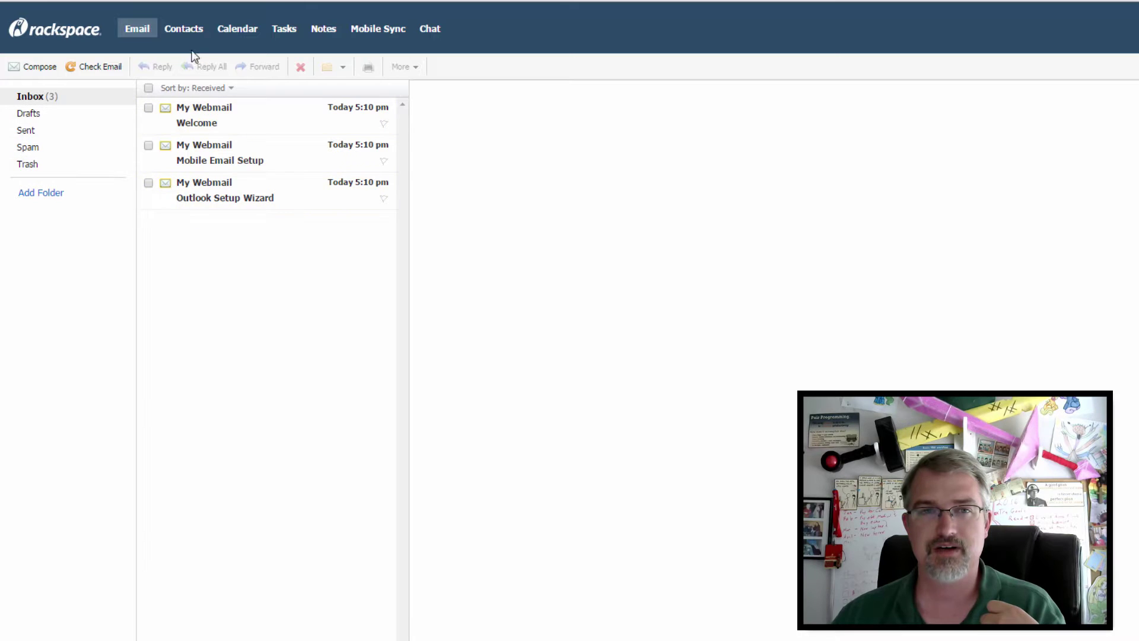
# Step: Browse the Calendar, Chat, Tasks and Notes sections, block site notifications, then start a new email
pyautogui.click(246, 30)
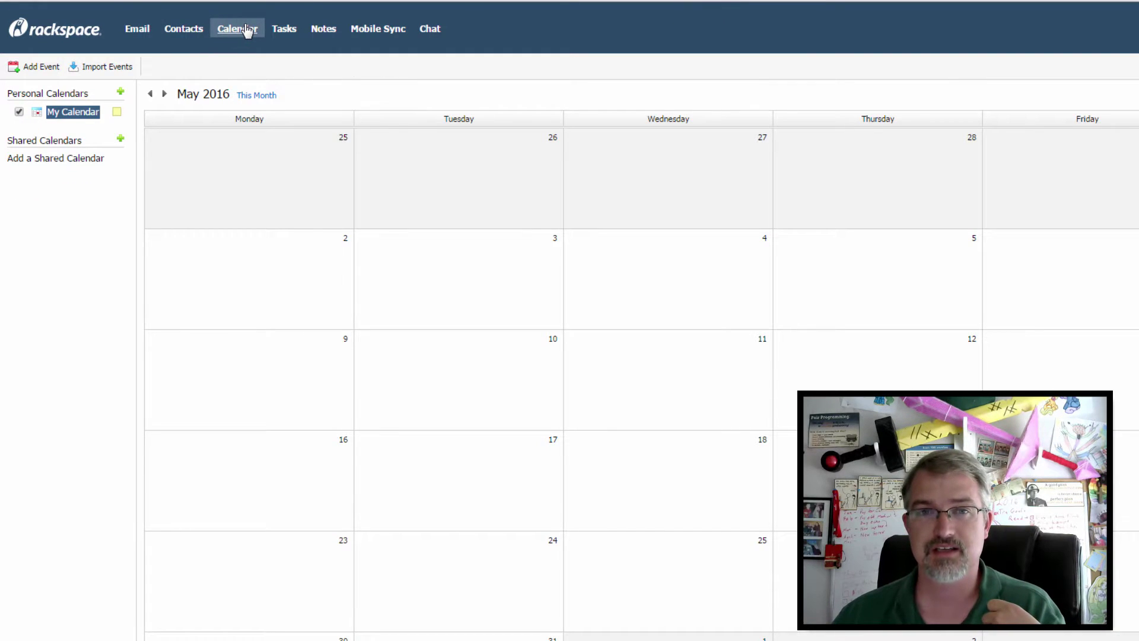
pyautogui.click(428, 33)
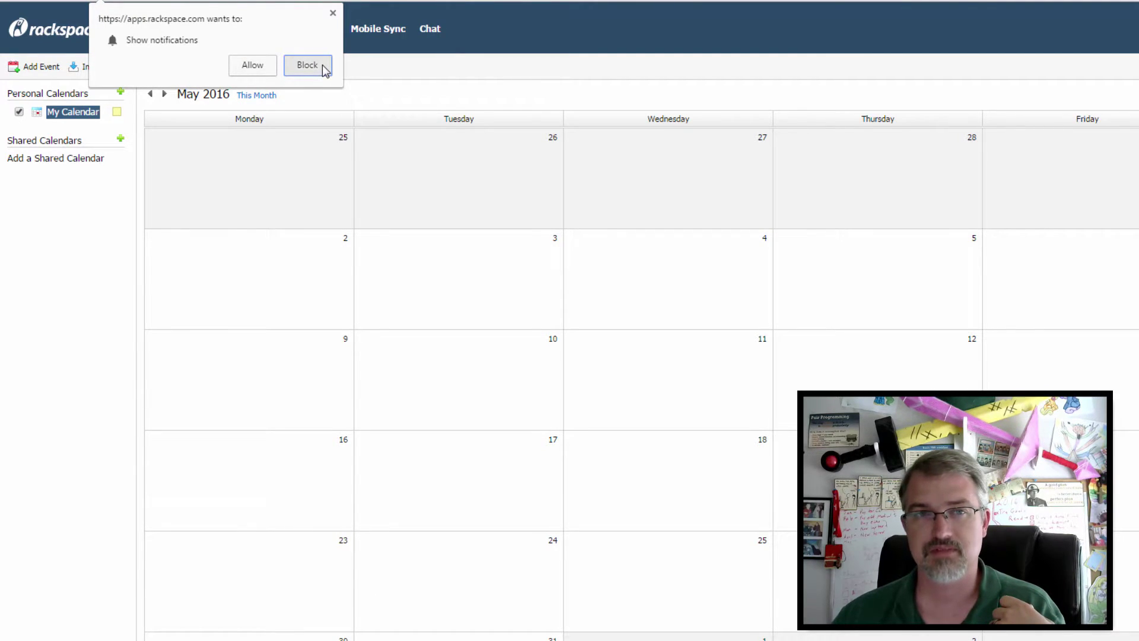
pyautogui.click(308, 65)
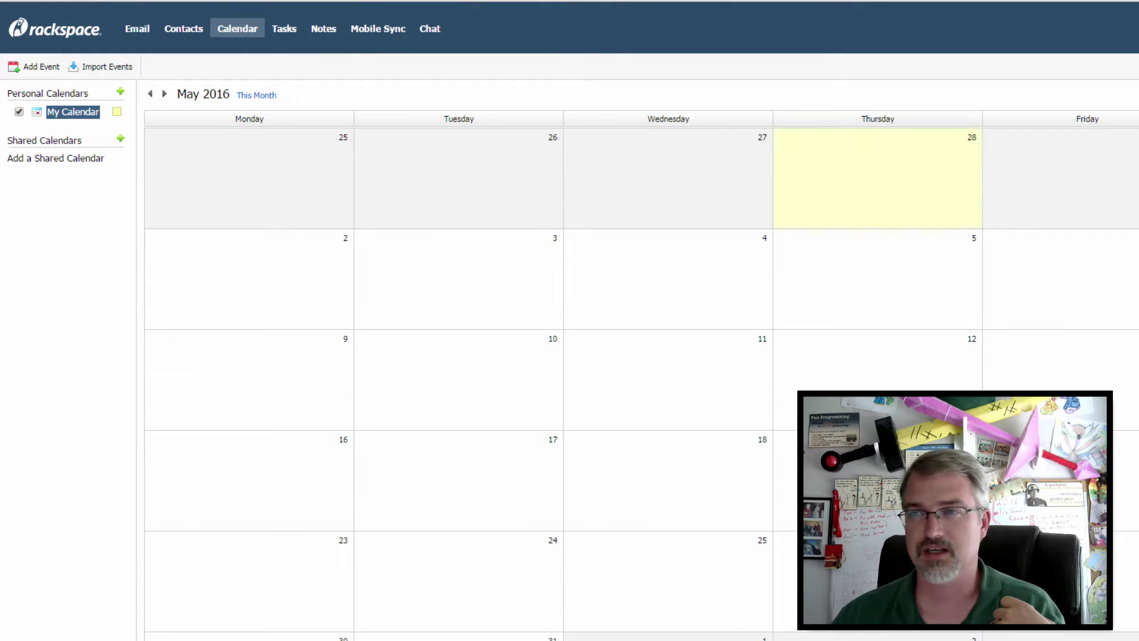
pyautogui.click(281, 35)
pyautogui.click(321, 31)
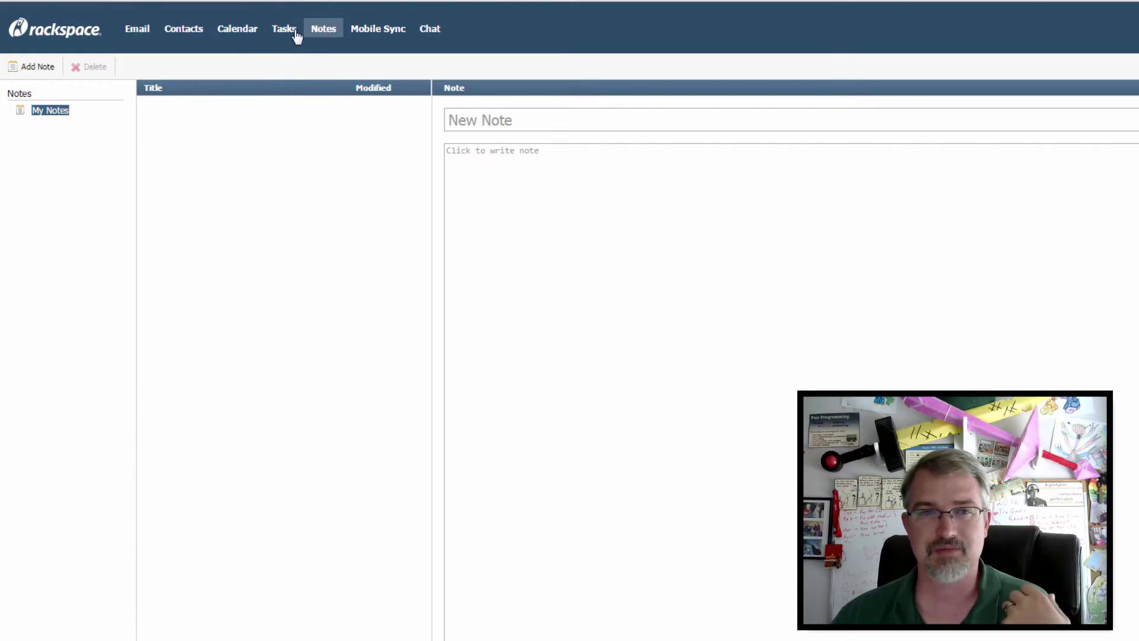
pyautogui.click(130, 26)
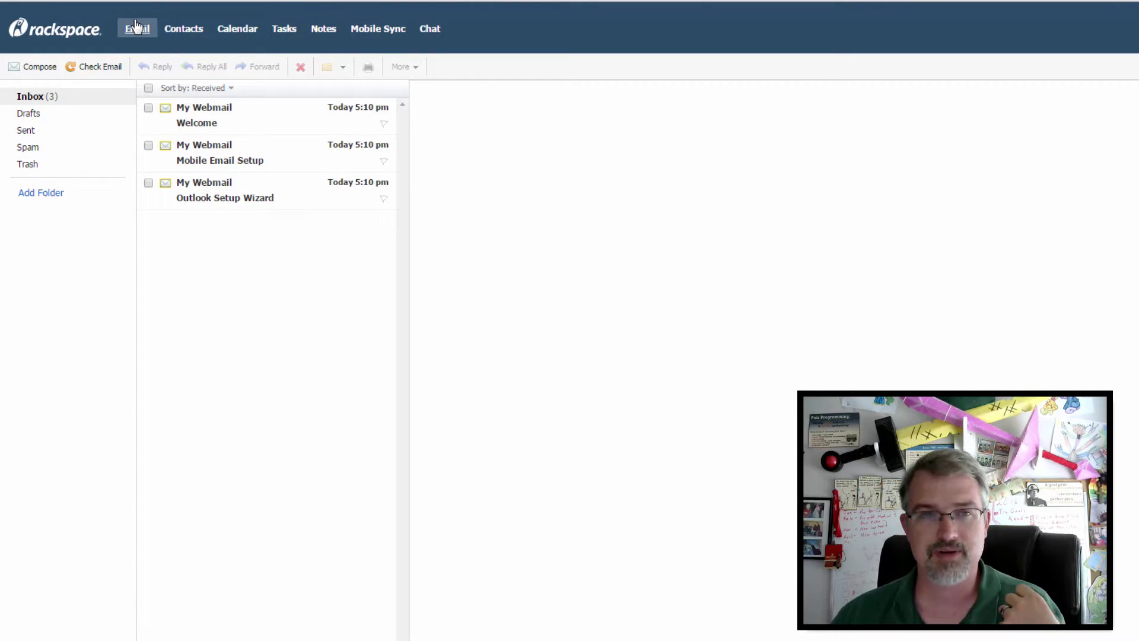
pyautogui.click(39, 73)
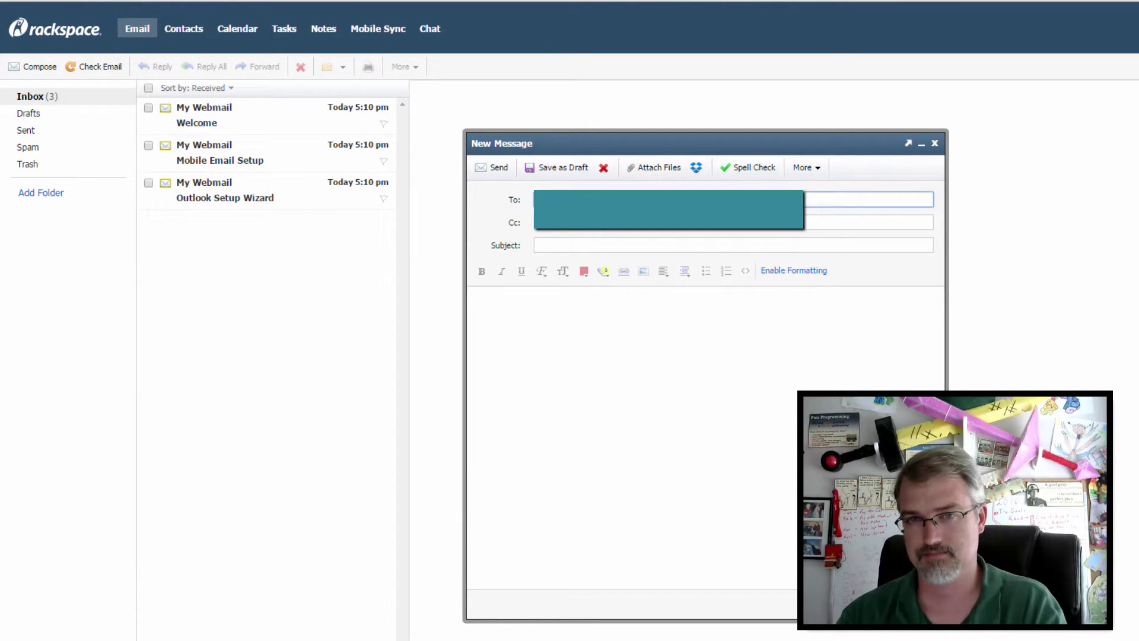
# Step: Send a test email with subject 'Testing this email out' and body 'Check it out!'
pyautogui.click(869, 222)
pyautogui.click(537, 245)
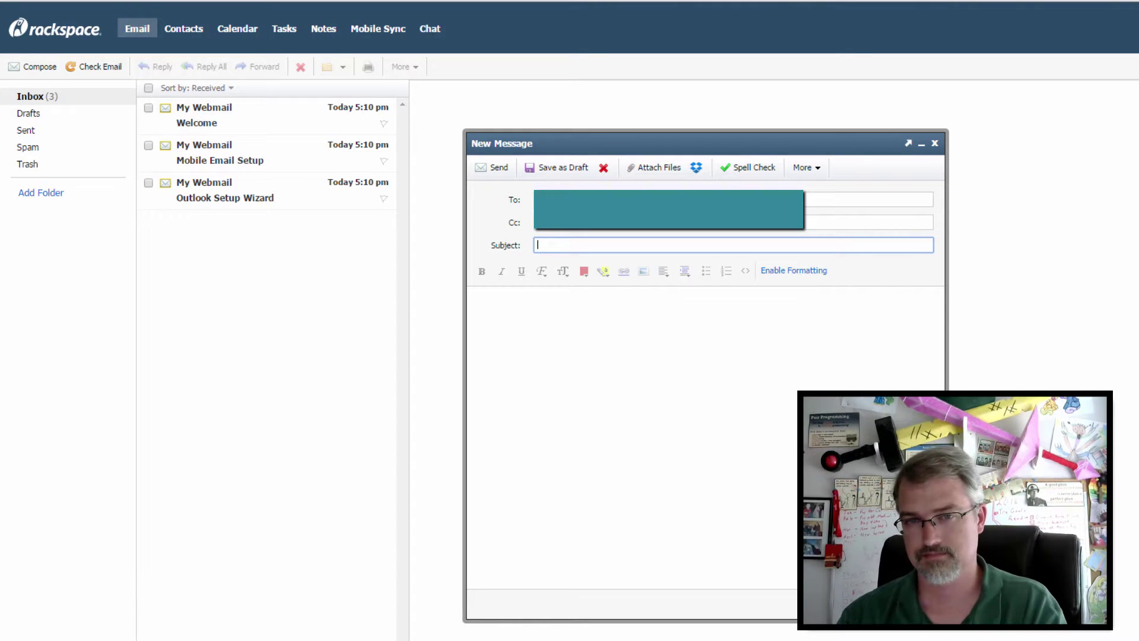
pyautogui.write('Testing this email')
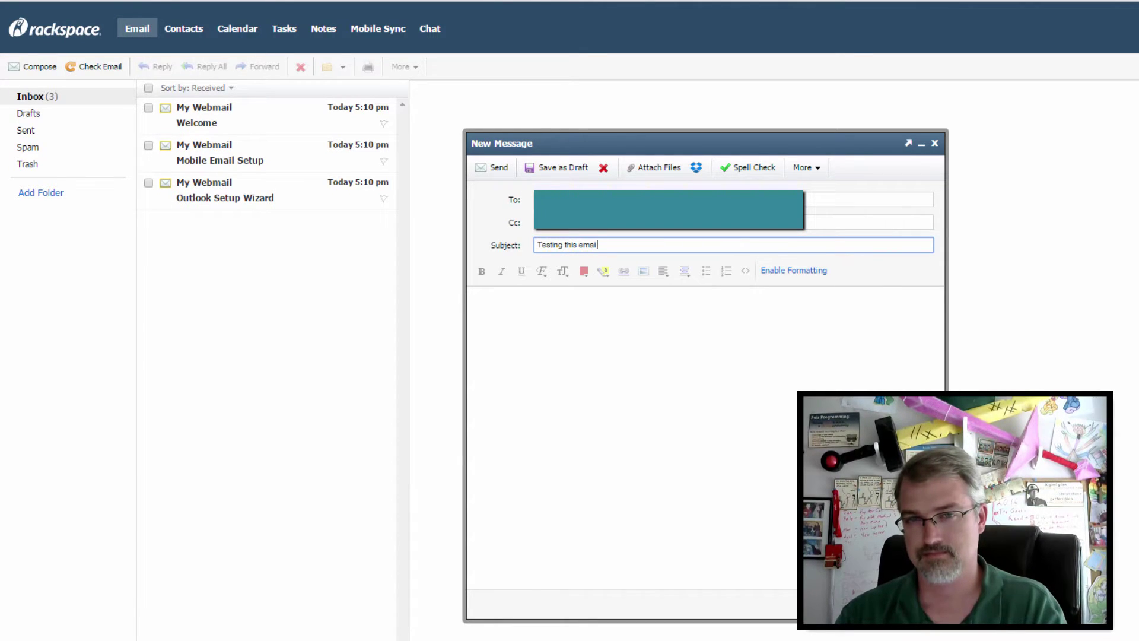
pyautogui.write(' ou')
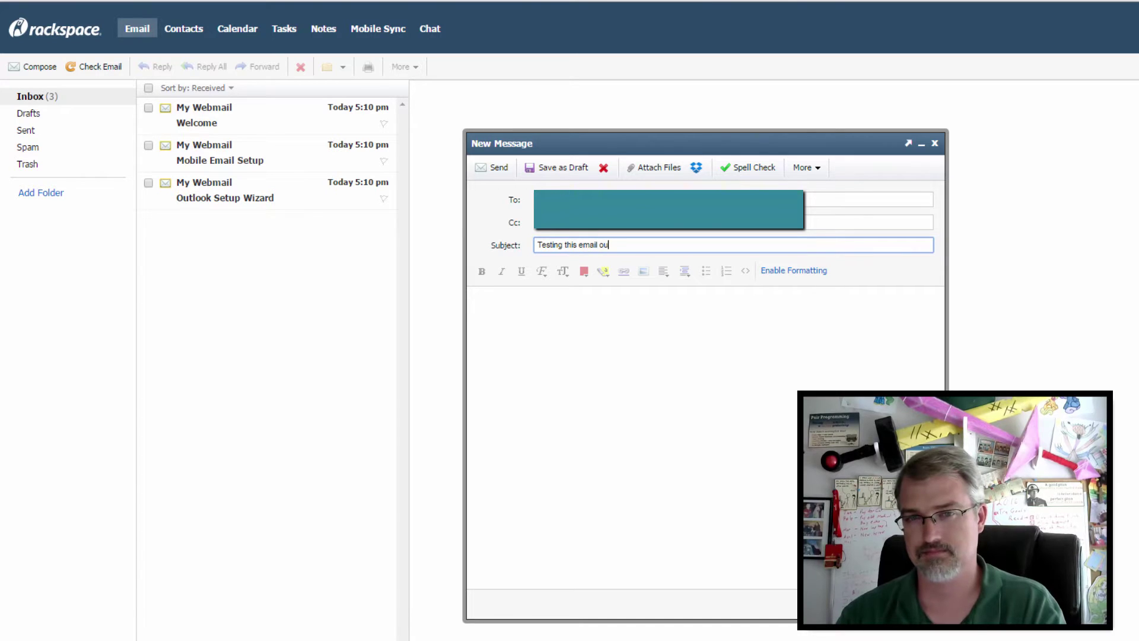
pyautogui.write('t')
pyautogui.click(475, 299)
pyautogui.write('Check it out!')
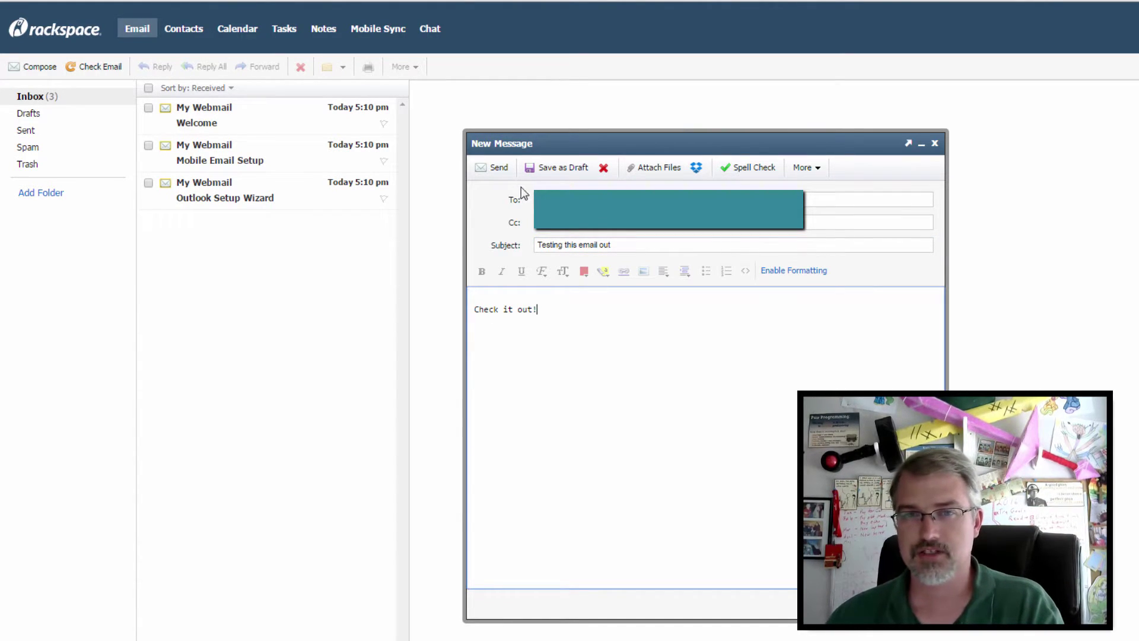
pyautogui.click(500, 168)
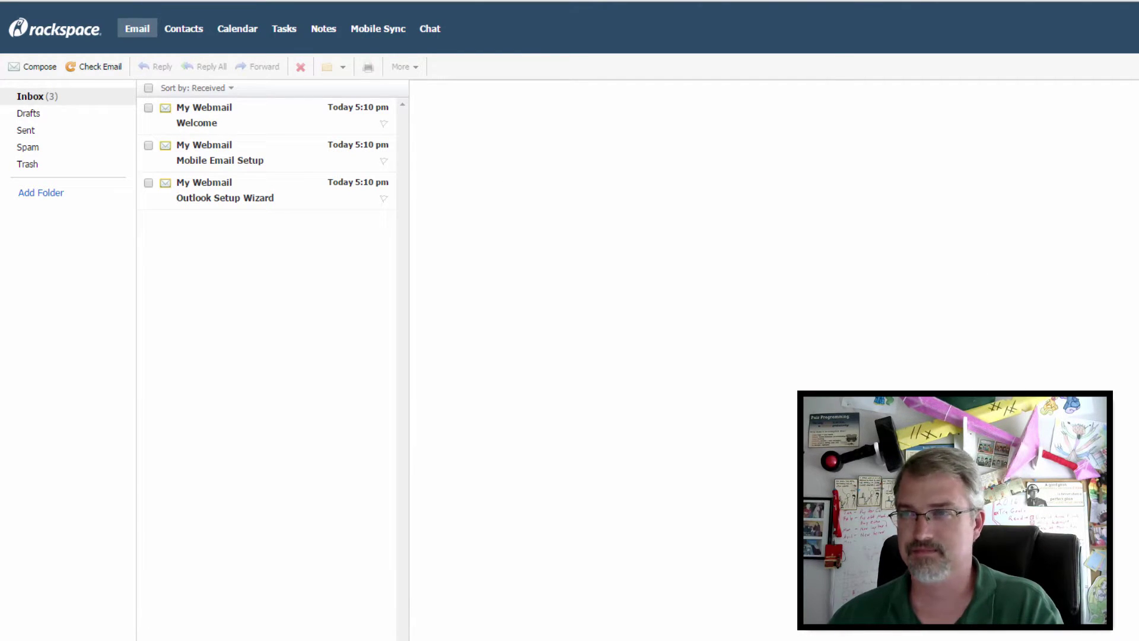
pyautogui.click(1136, 29)
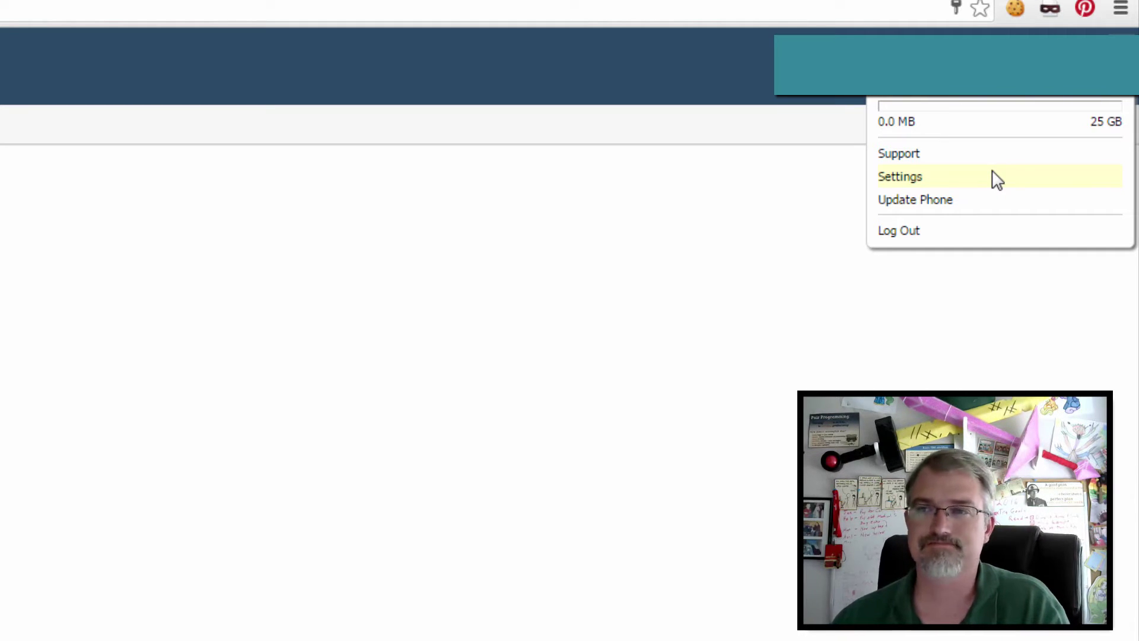
pyautogui.click(600, 209)
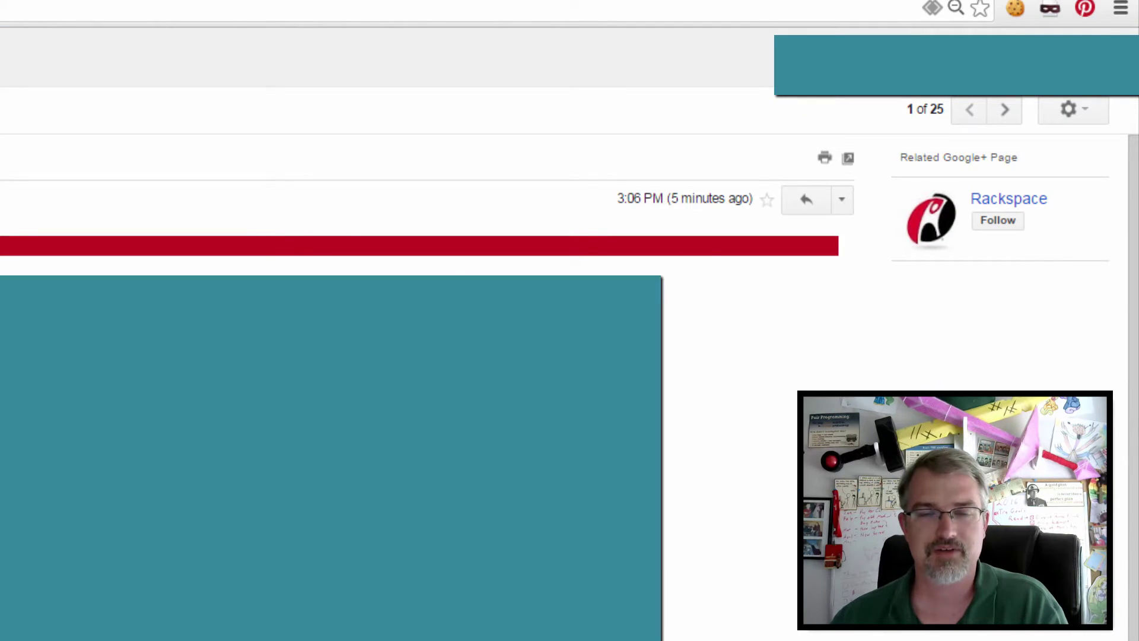
# Step: In Gmail, return to the inbox and open the newest 3:11 pm message
pyautogui.press('u')
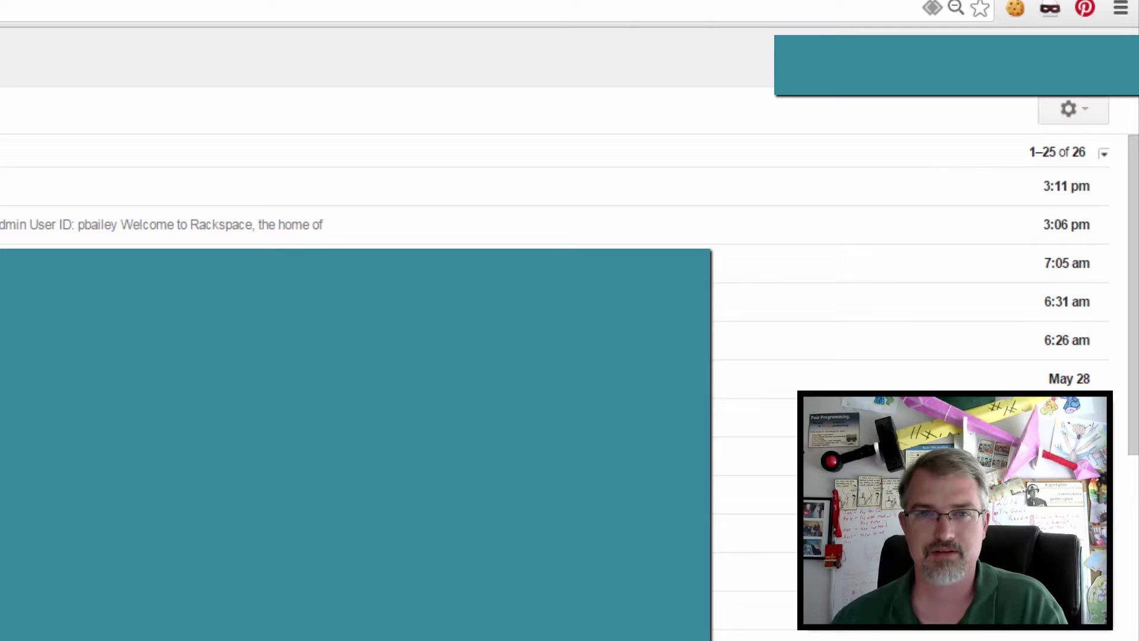
pyautogui.press('o')
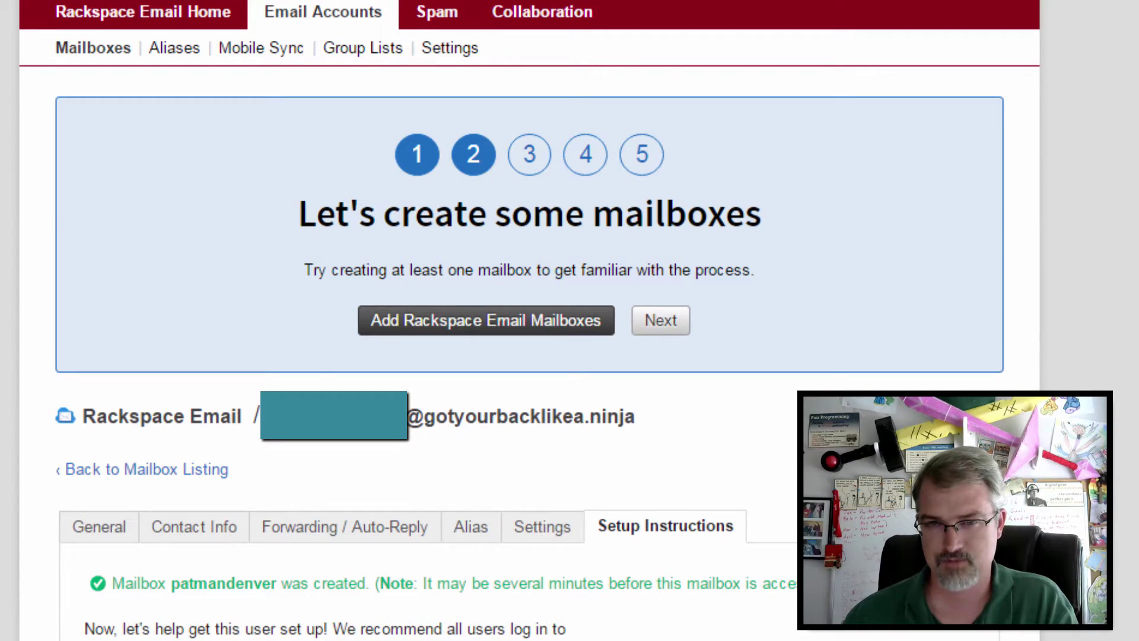
# Step: Review the mailbox's service access rights, go back to Setup Instructions, and save the mailbox
pyautogui.click(537, 534)
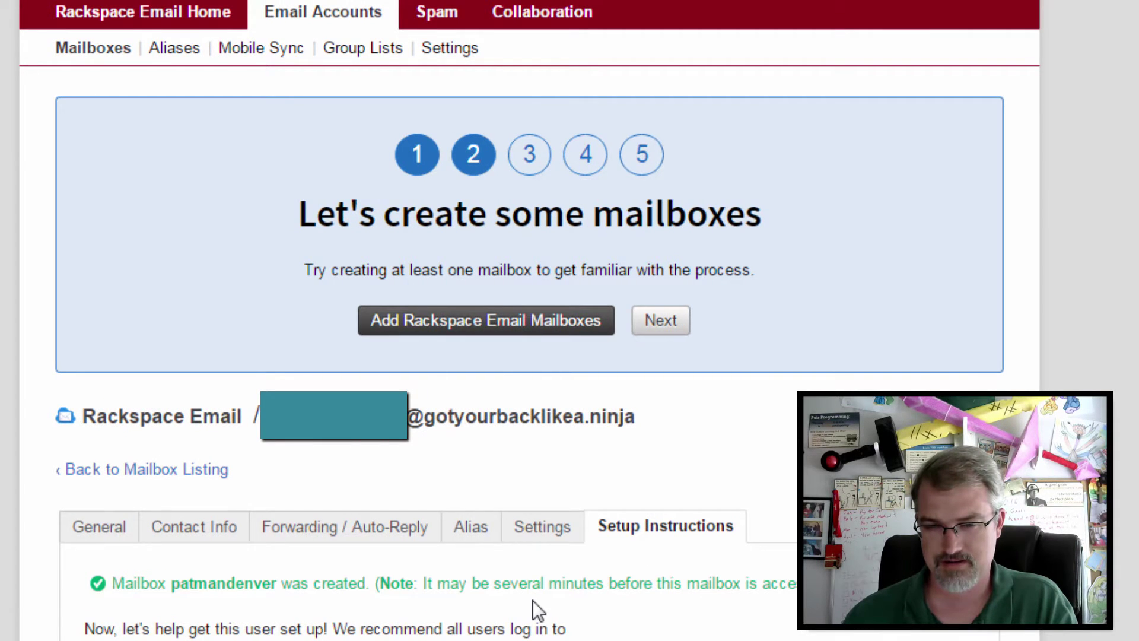
pyautogui.click(533, 532)
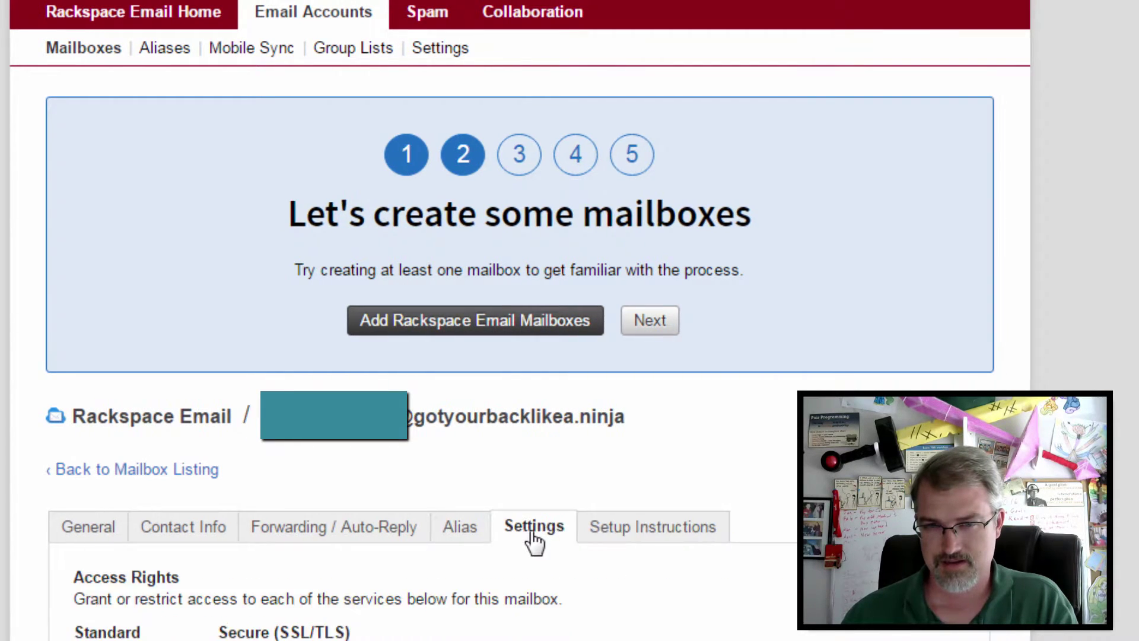
pyautogui.scroll(-3, 531, 534)
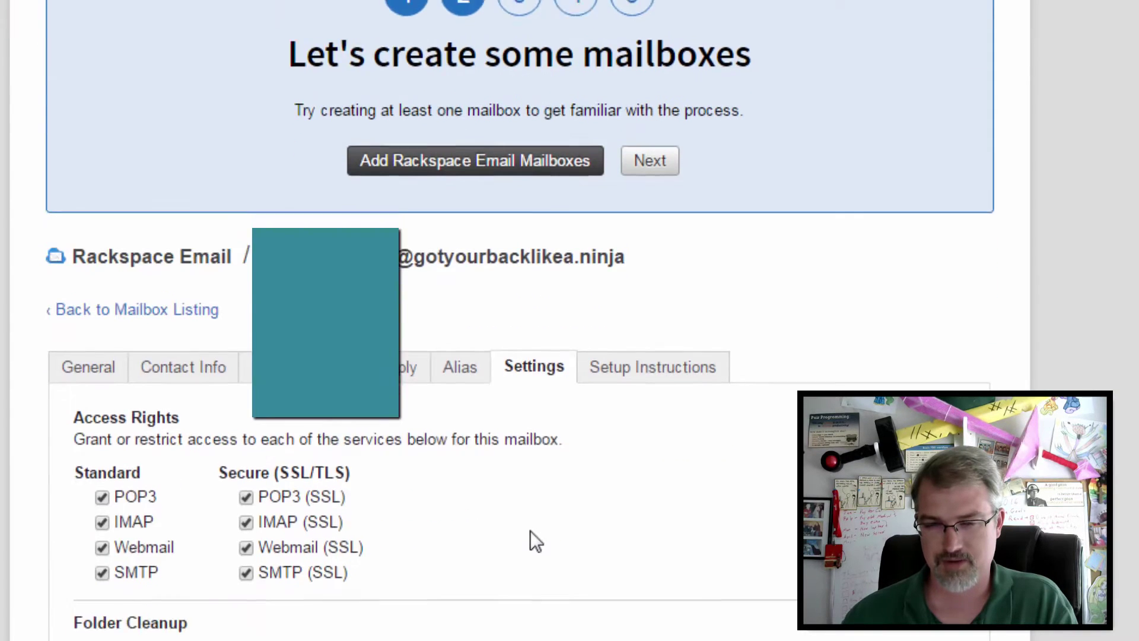
pyautogui.scroll(3, 532, 534)
pyautogui.click(651, 537)
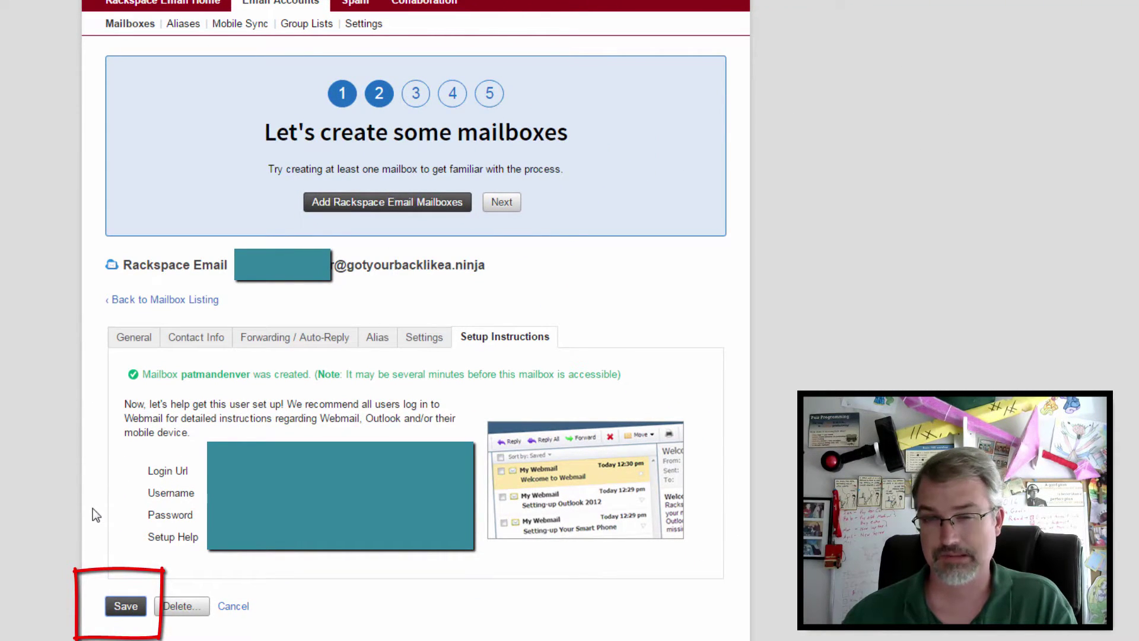
pyautogui.press('Return')
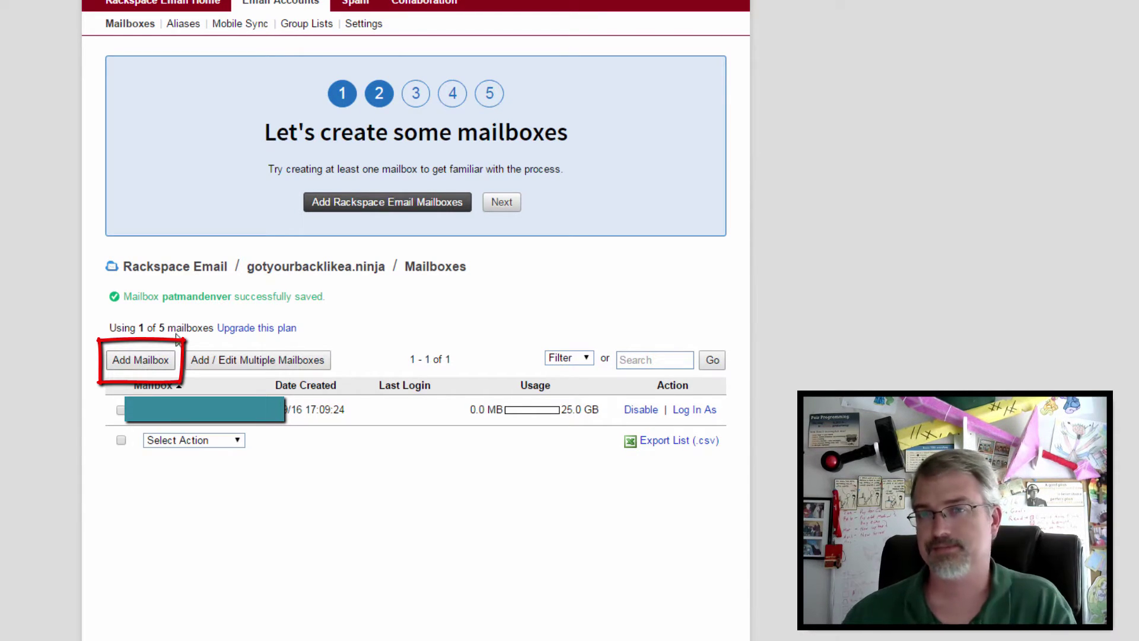
# Step: Advance the wizard past the mailbox step and skip the migration question
pyautogui.click(504, 202)
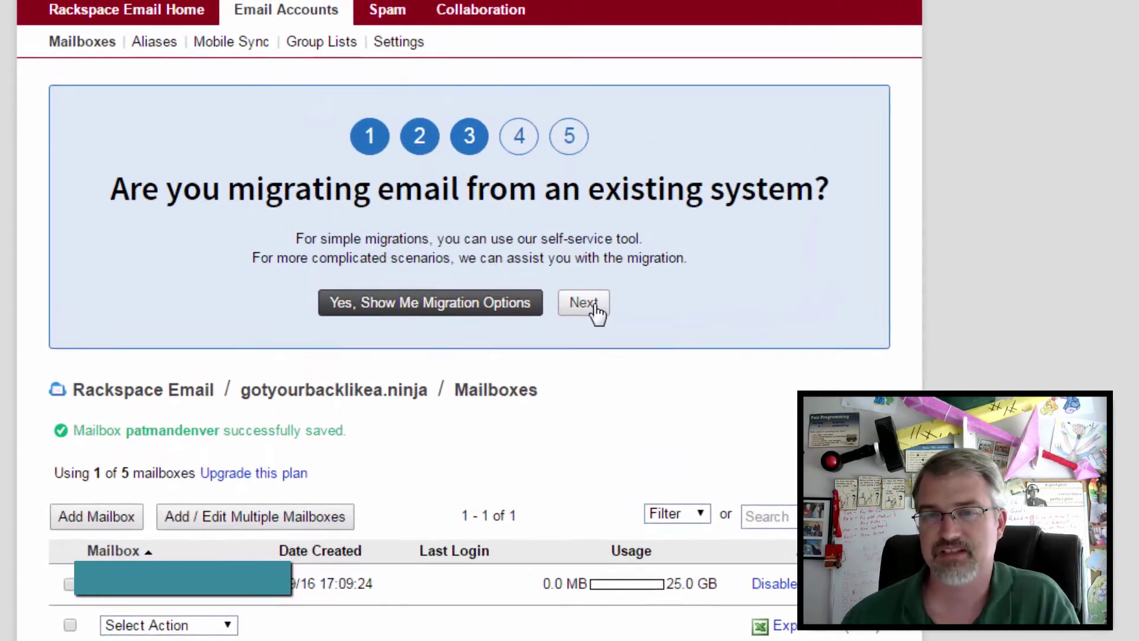
pyautogui.click(594, 306)
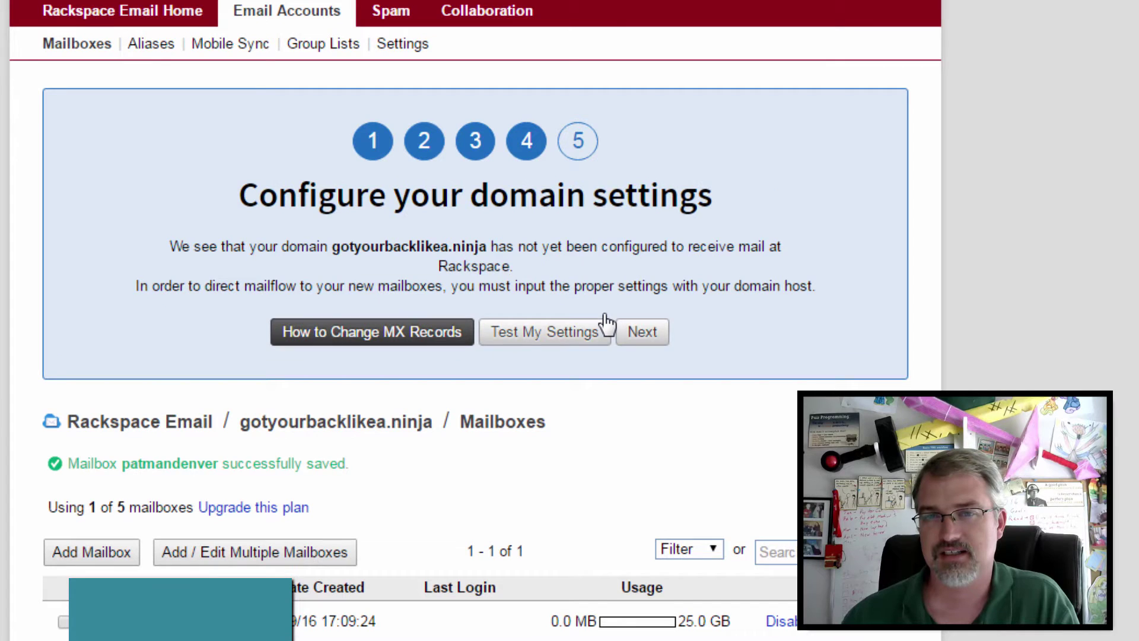
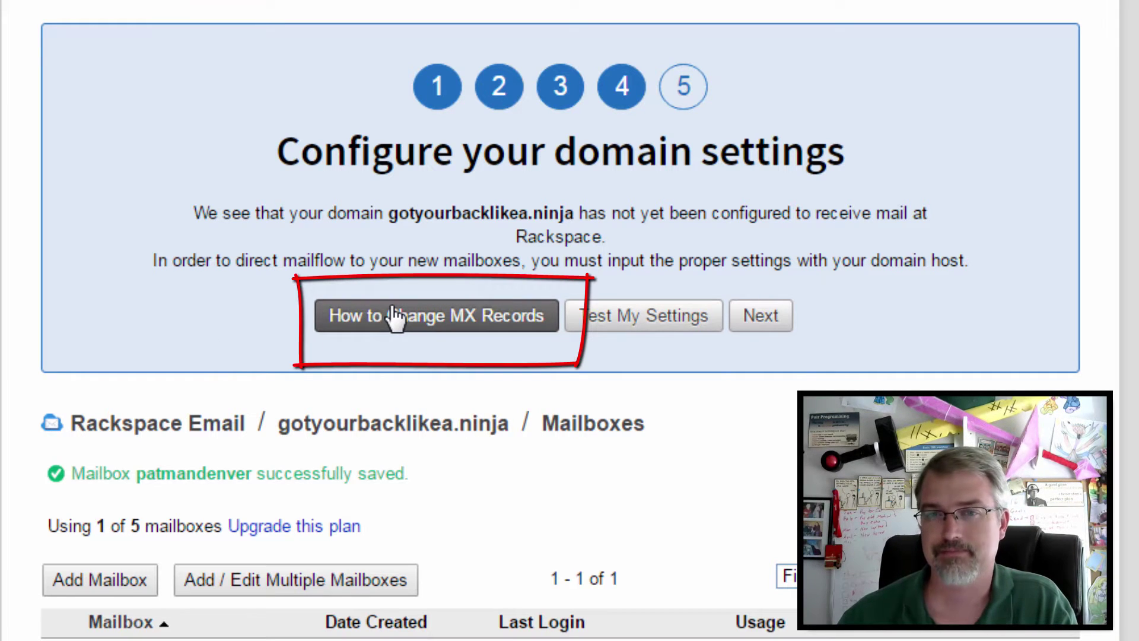
# Step: Open Rackspace's How to Change MX Records guide and select the mx1.emailsrvr.com host name
pyautogui.click(418, 325)
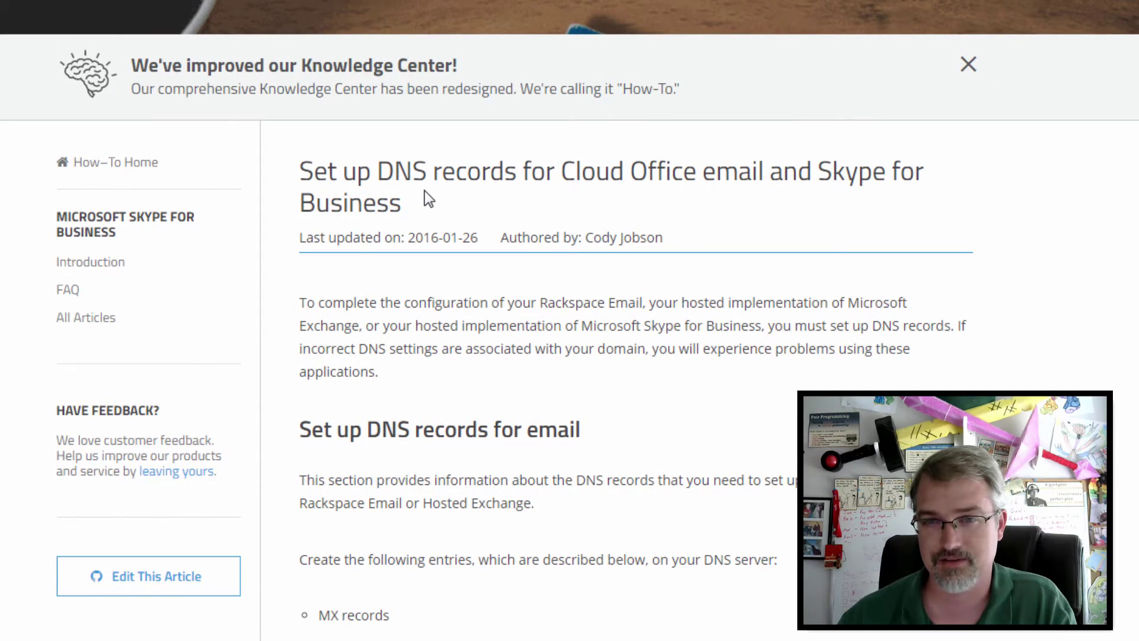
pyautogui.scroll(-8, 425, 191)
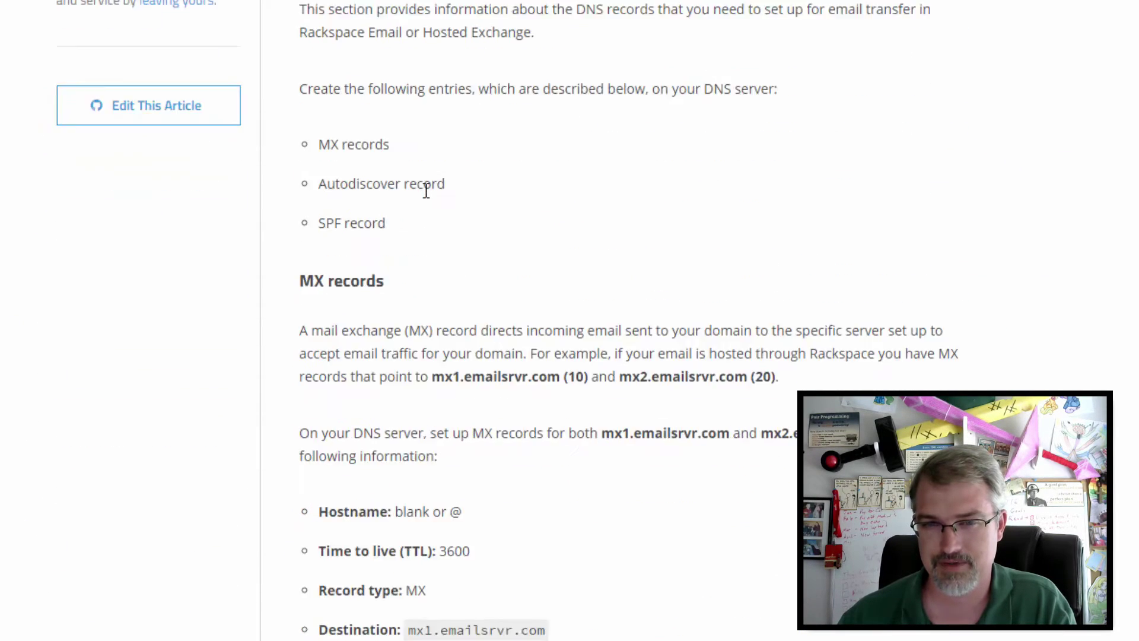
pyautogui.scroll(-8, 427, 191)
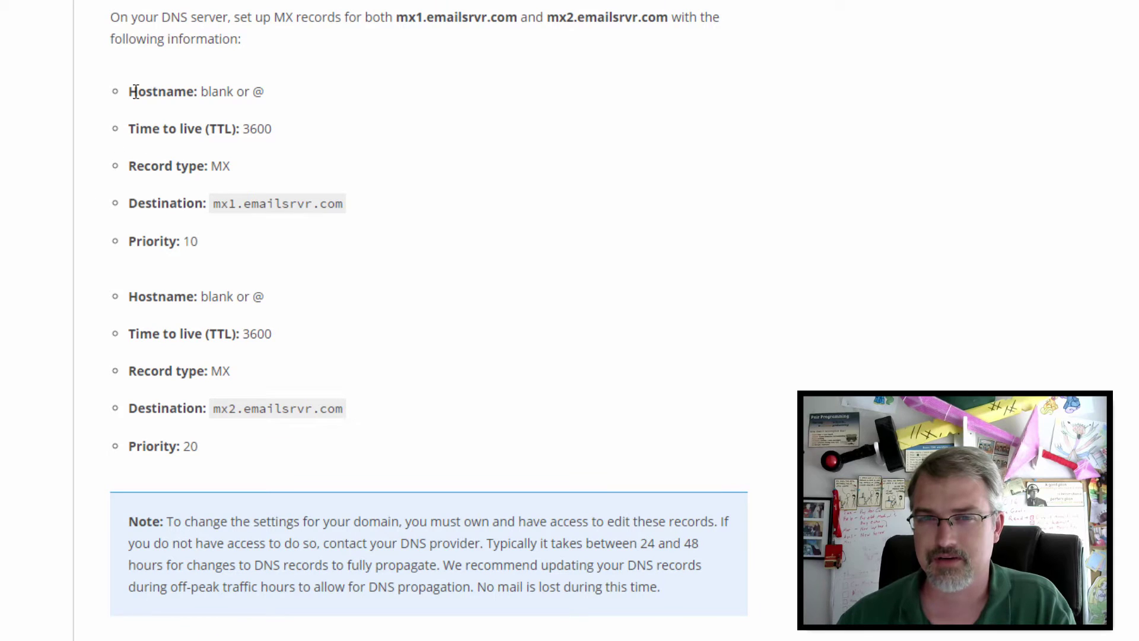
pyautogui.moveTo(344, 204); pyautogui.dragTo(207, 203)
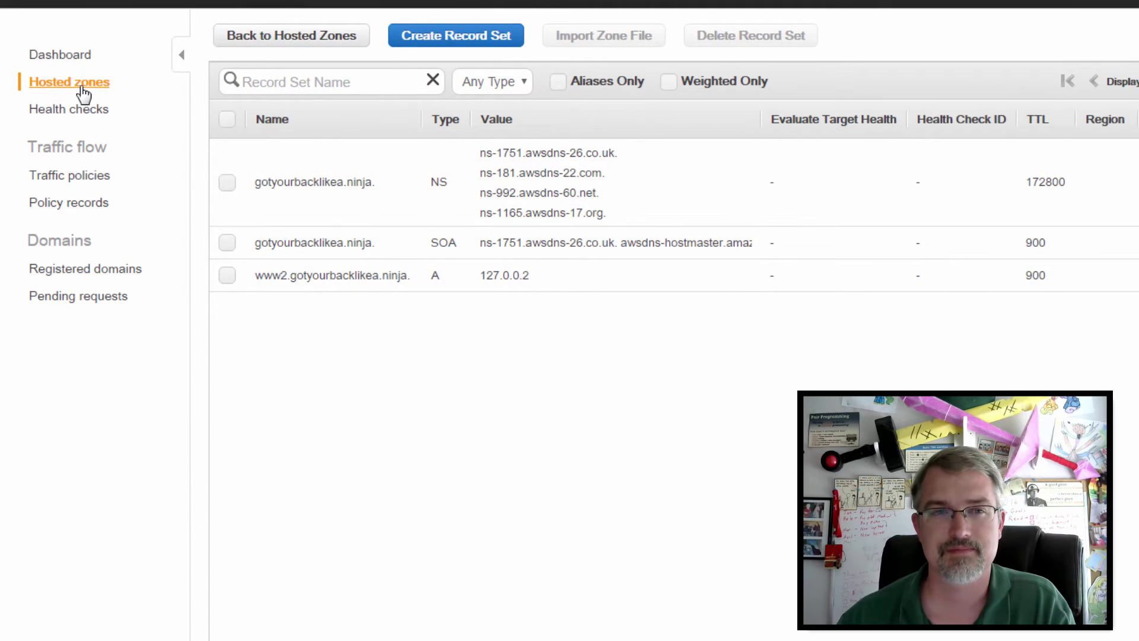
# Step: Start a new MX record set in the gotyourbacklikea.ninja hosted zone
pyautogui.click(83, 89)
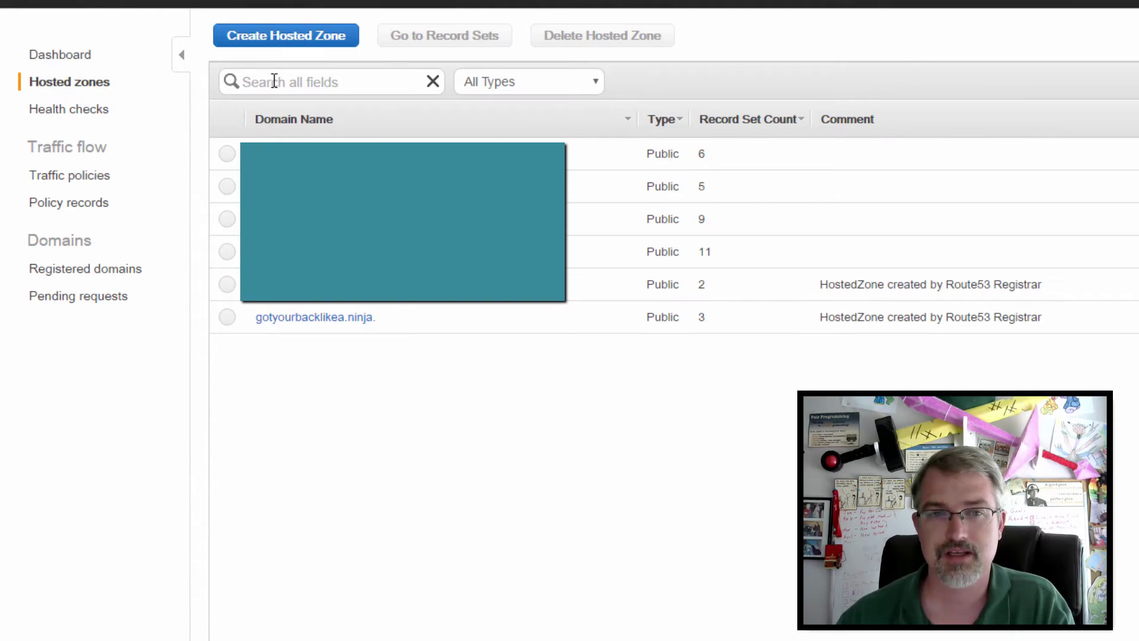
pyautogui.click(355, 321)
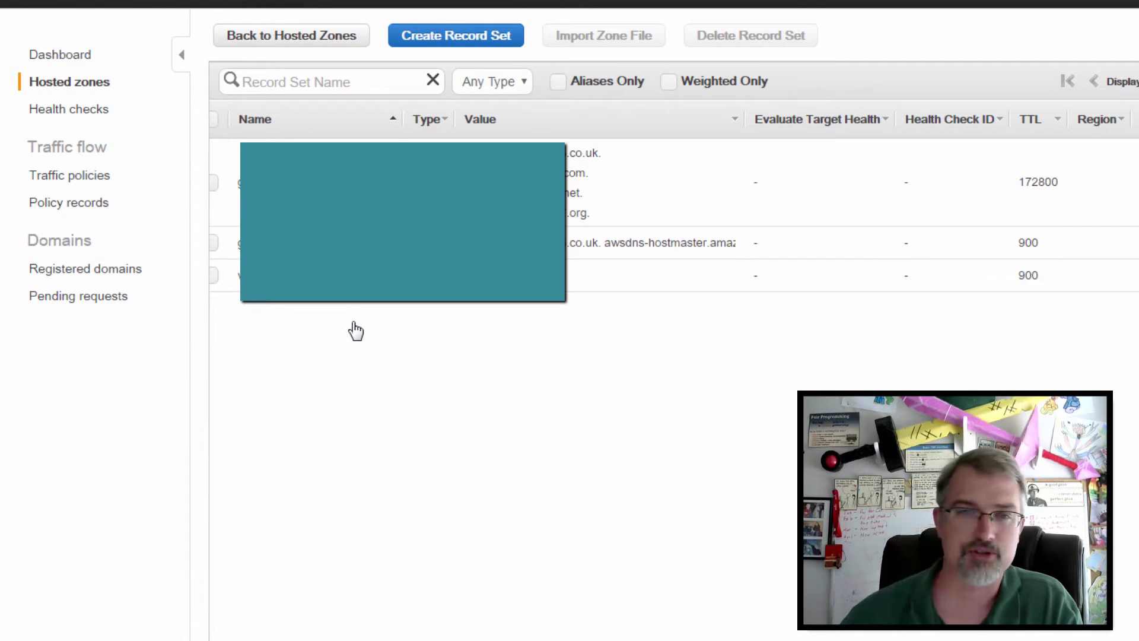
pyautogui.click(468, 41)
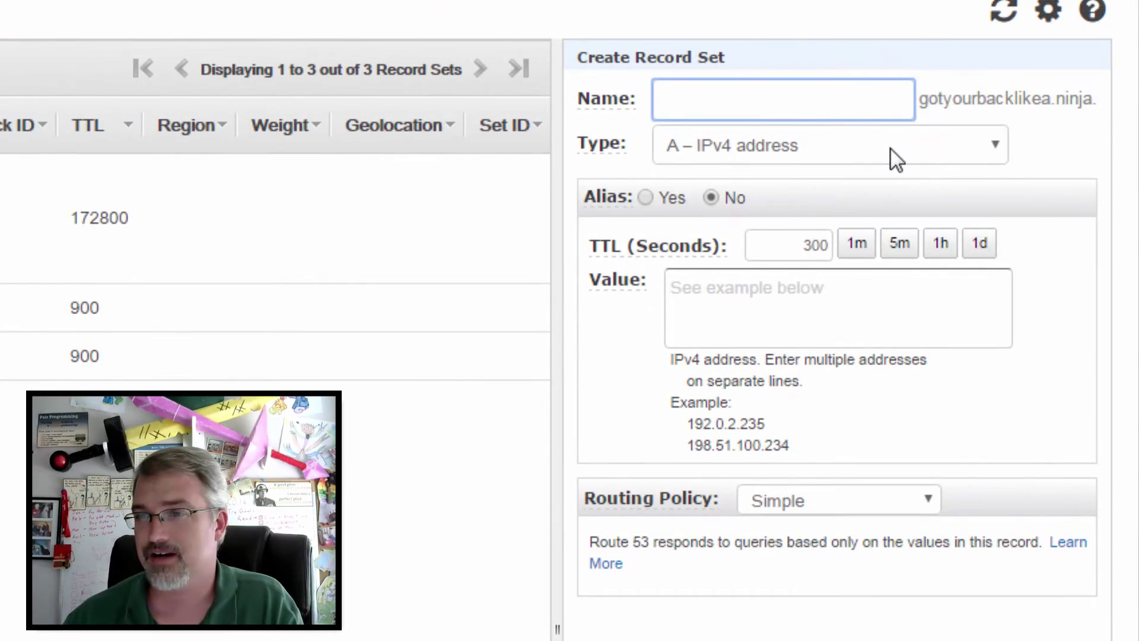
pyautogui.click(890, 149)
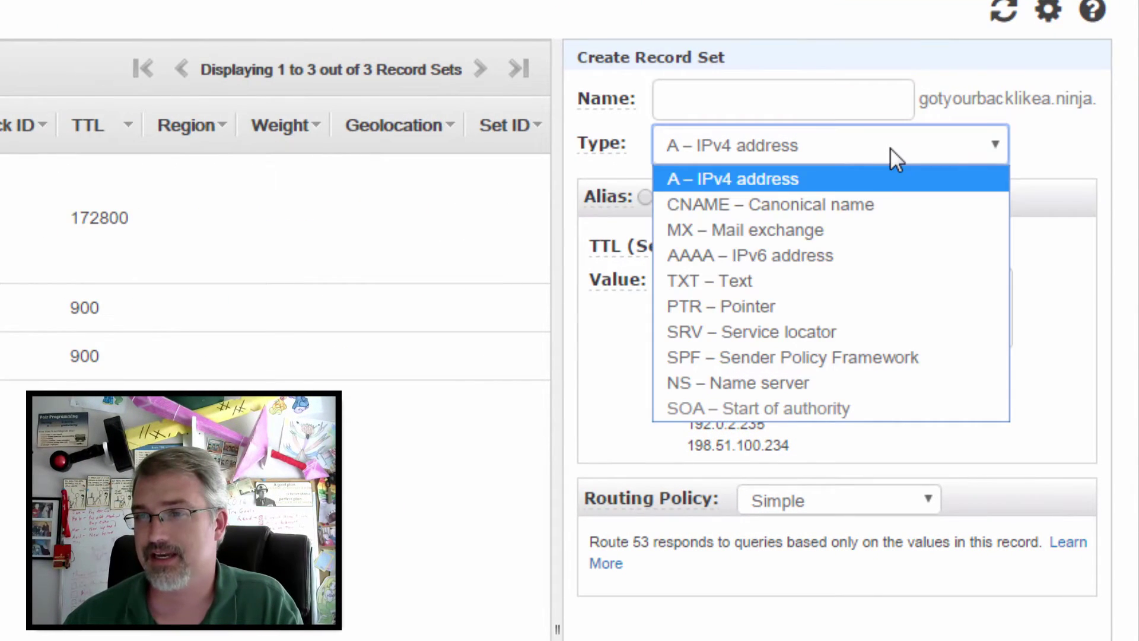
pyautogui.click(856, 230)
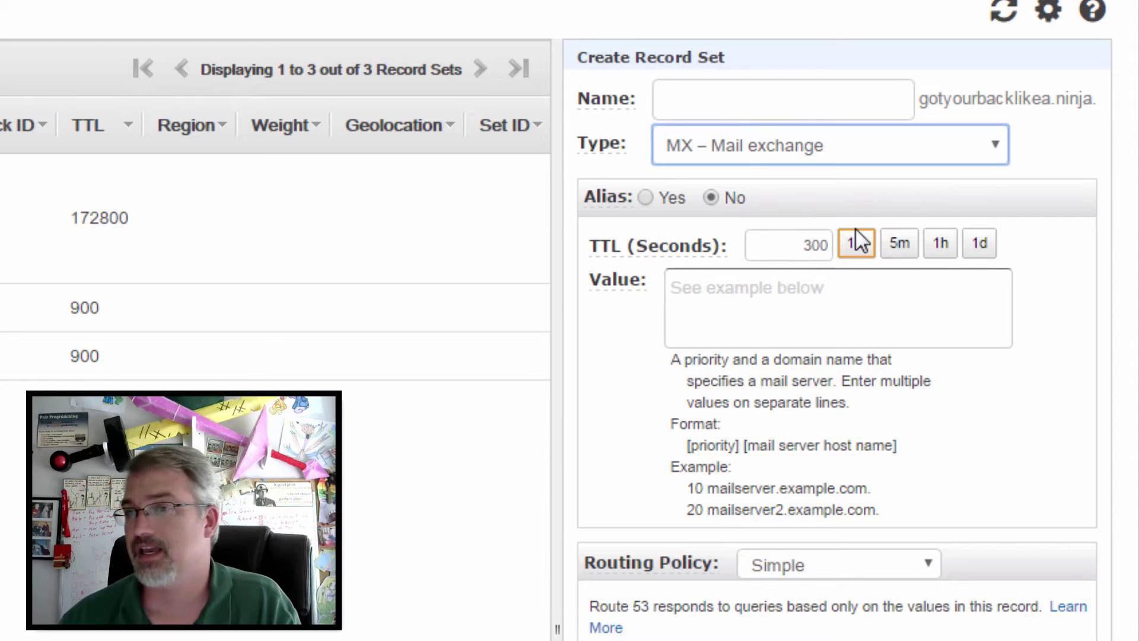
# Step: Give the MX record a TTL of 3600 and the value mx1.emailsrvr.com copied from Rackspace
pyautogui.click(875, 93)
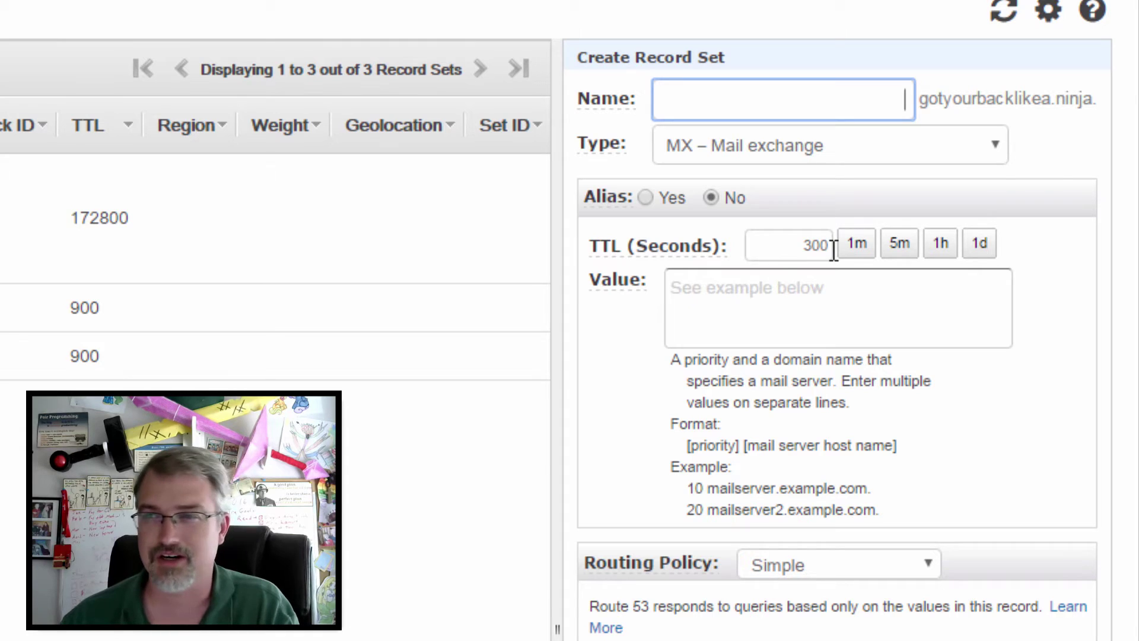
pyautogui.click(941, 244)
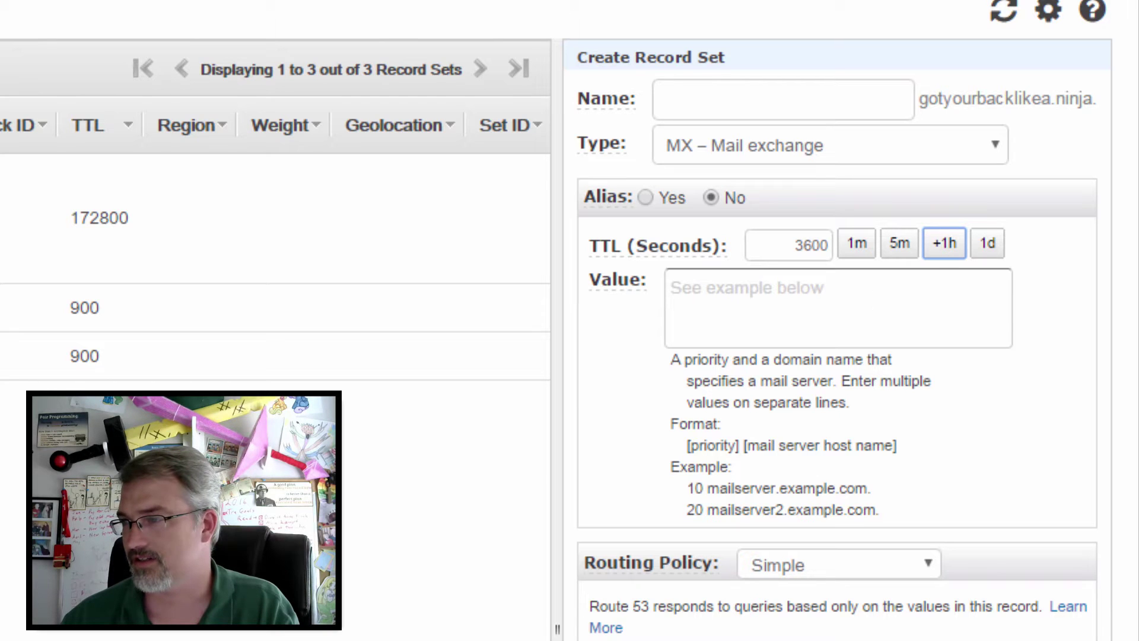
pyautogui.hotkey('alt', 'Tab')
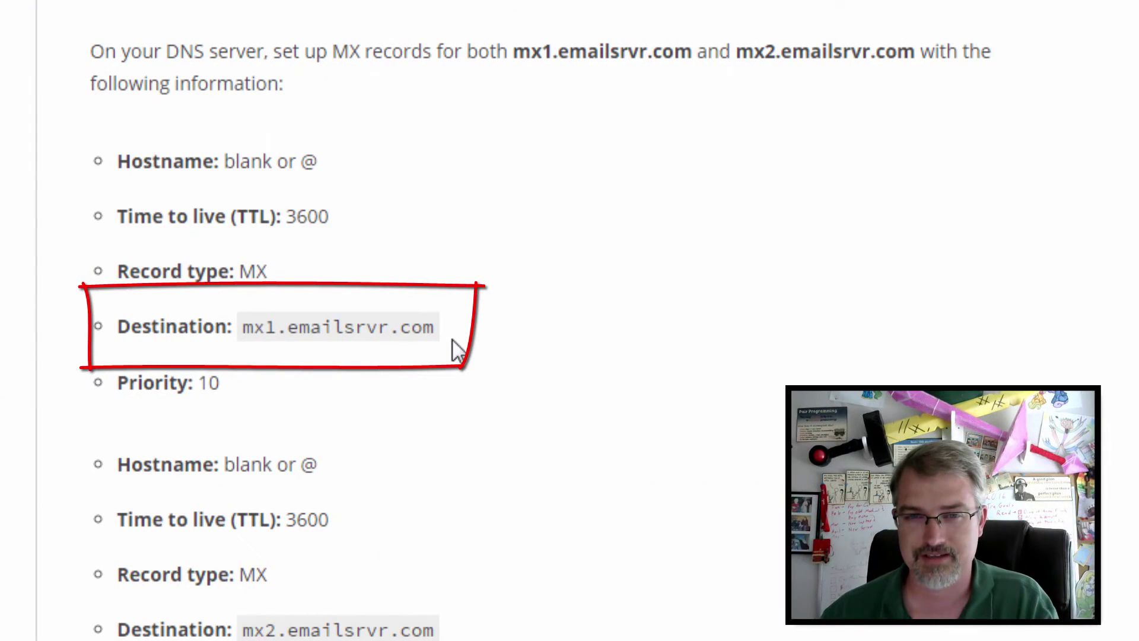
pyautogui.moveTo(437, 328); pyautogui.dragTo(248, 331)
pyautogui.hotkey('ctrl', 'c')
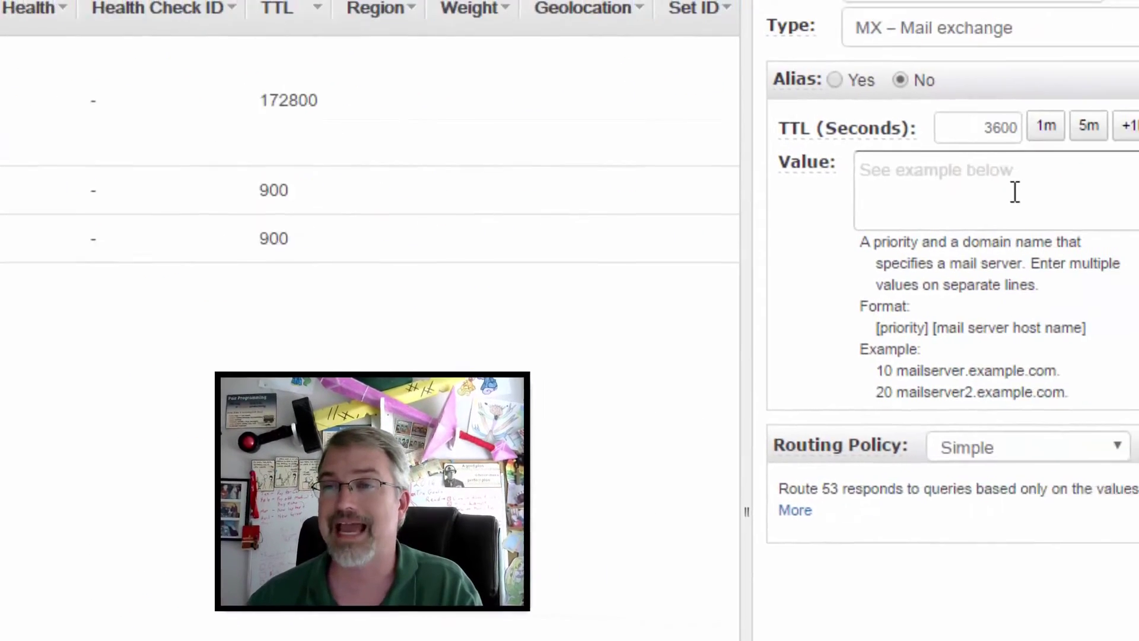
pyautogui.click(825, 206)
pyautogui.hotkey('ctrl', 'v')
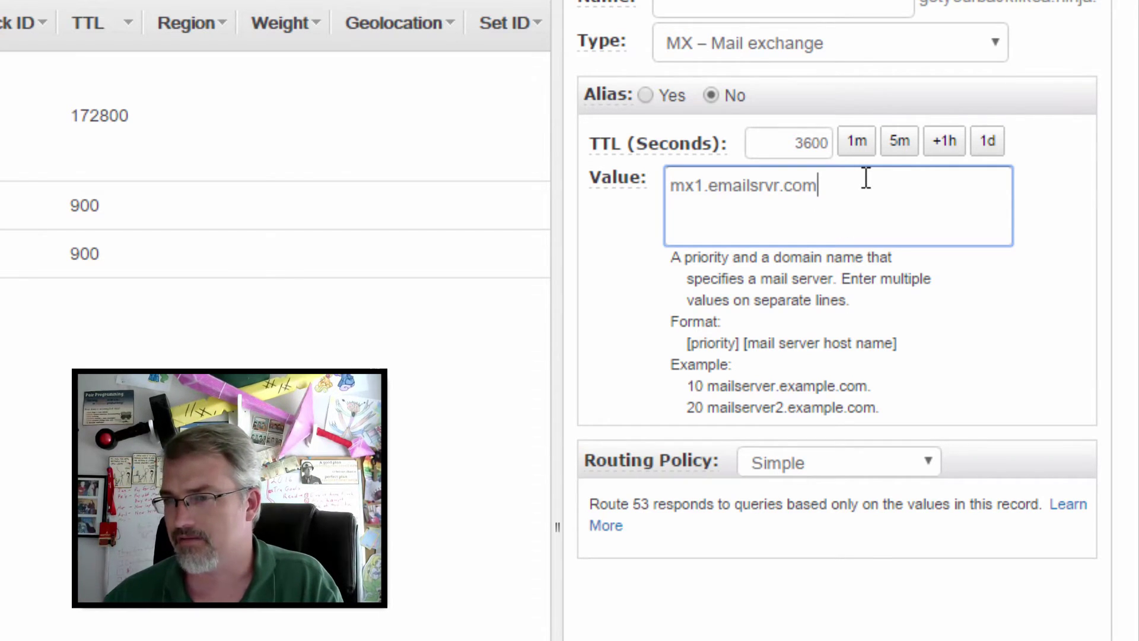
# Step: Try the Weighted, Simple and Failover routing policies, settling on Weighted
pyautogui.click(888, 466)
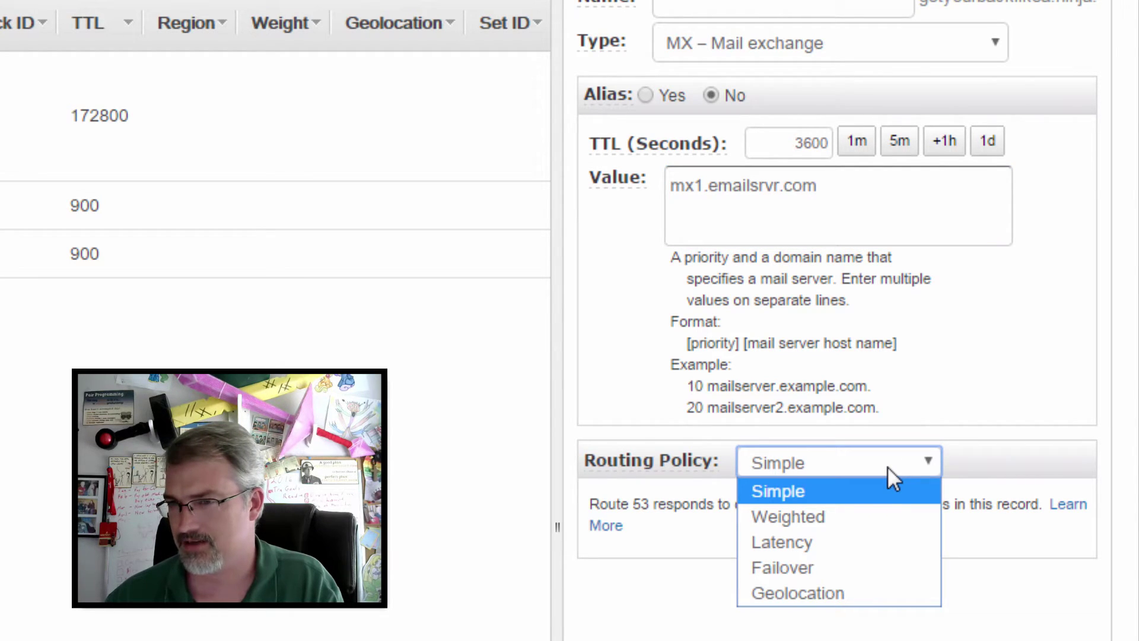
pyautogui.click(861, 525)
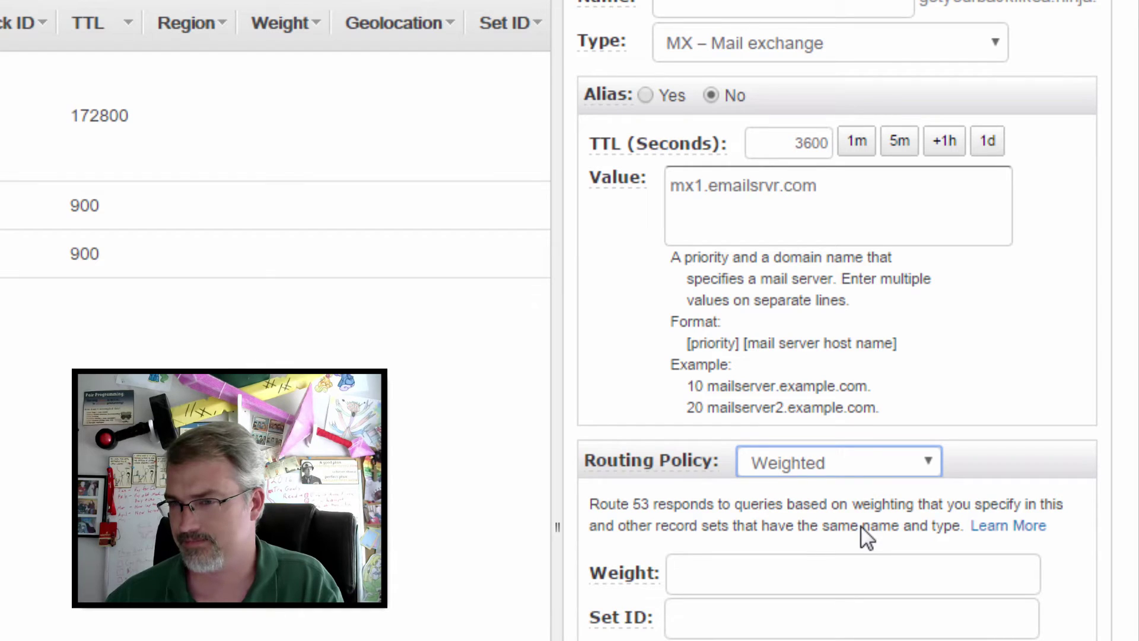
pyautogui.click(835, 455)
pyautogui.click(824, 497)
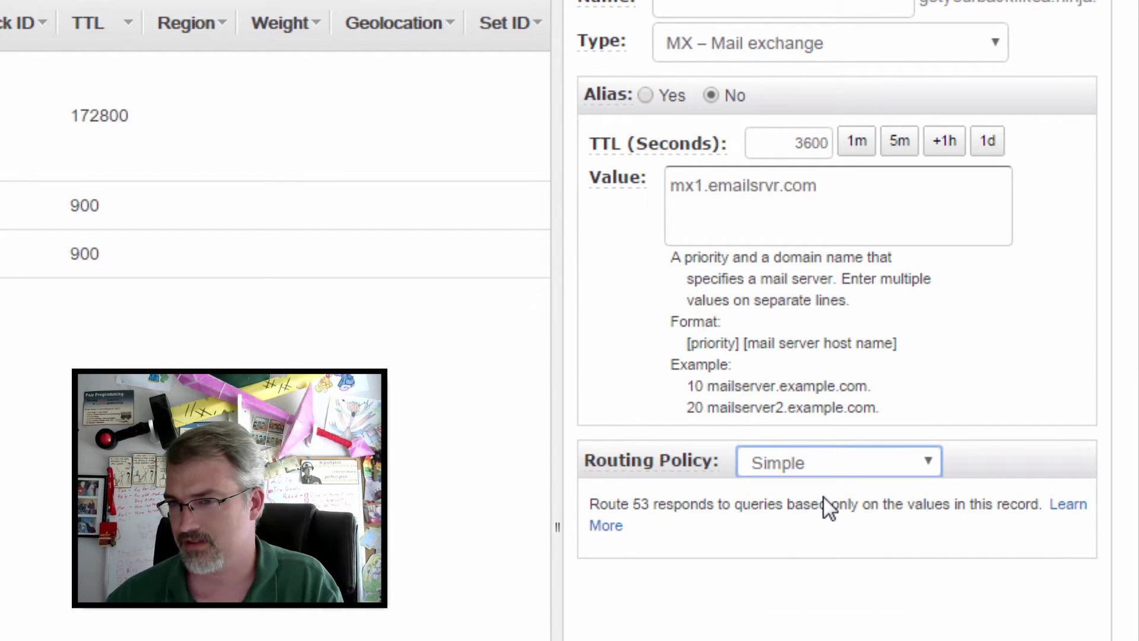
pyautogui.click(848, 469)
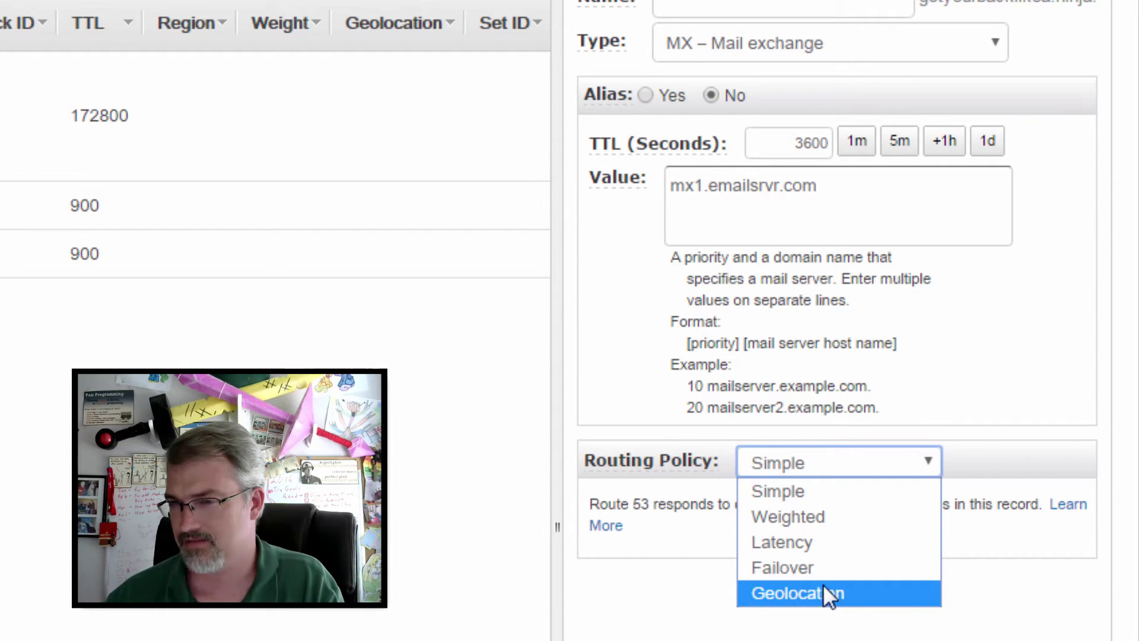
pyautogui.click(782, 565)
pyautogui.click(772, 622)
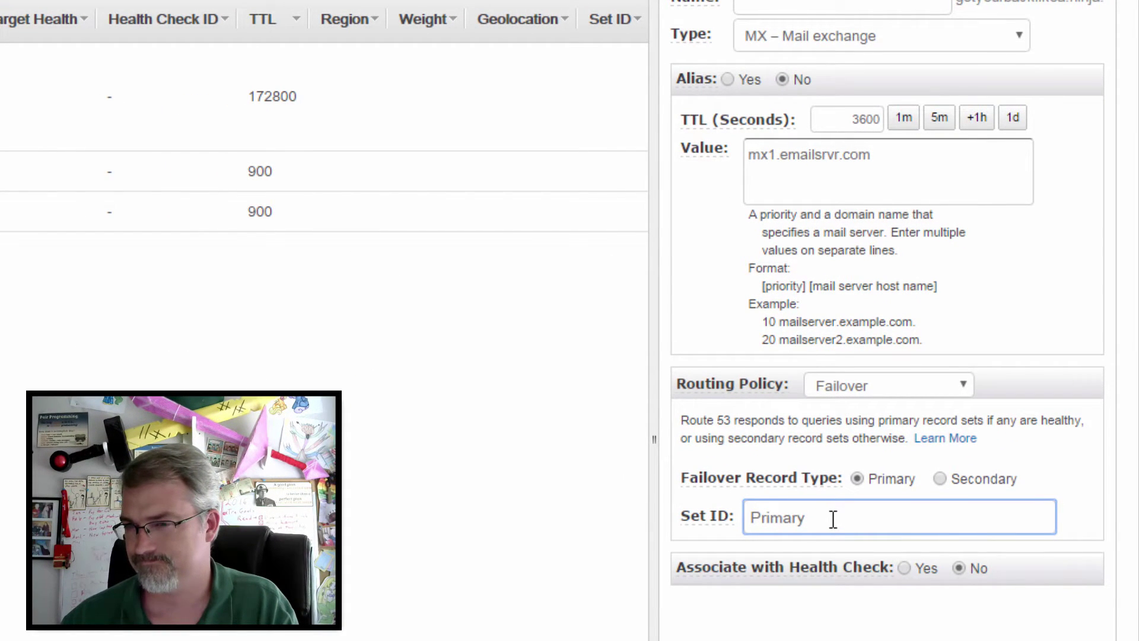
pyautogui.click(864, 386)
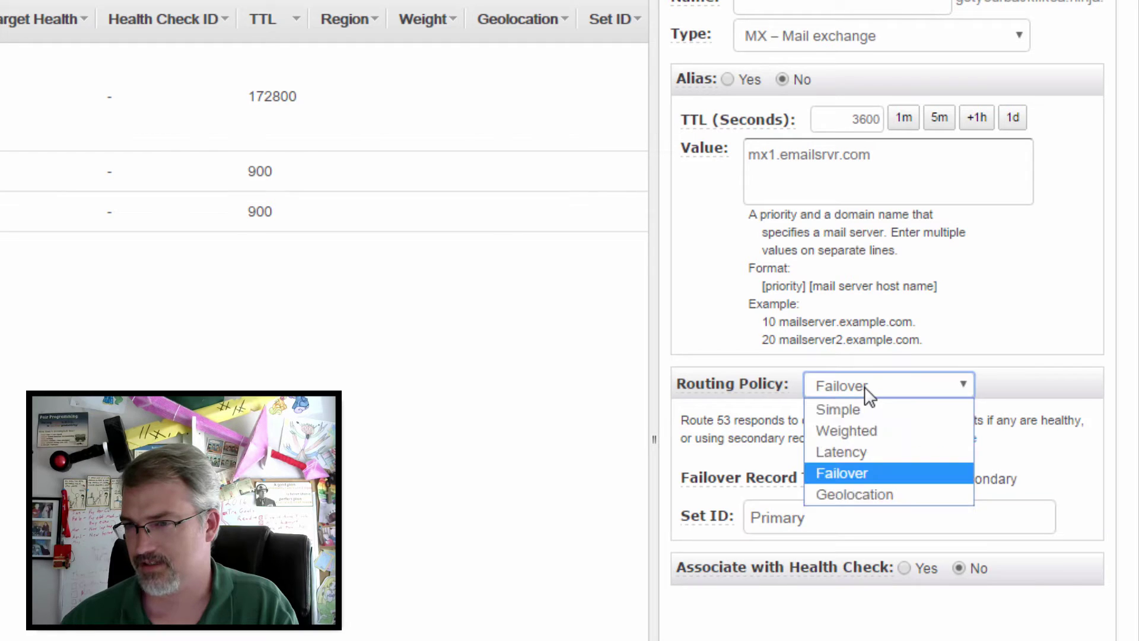
pyautogui.click(864, 429)
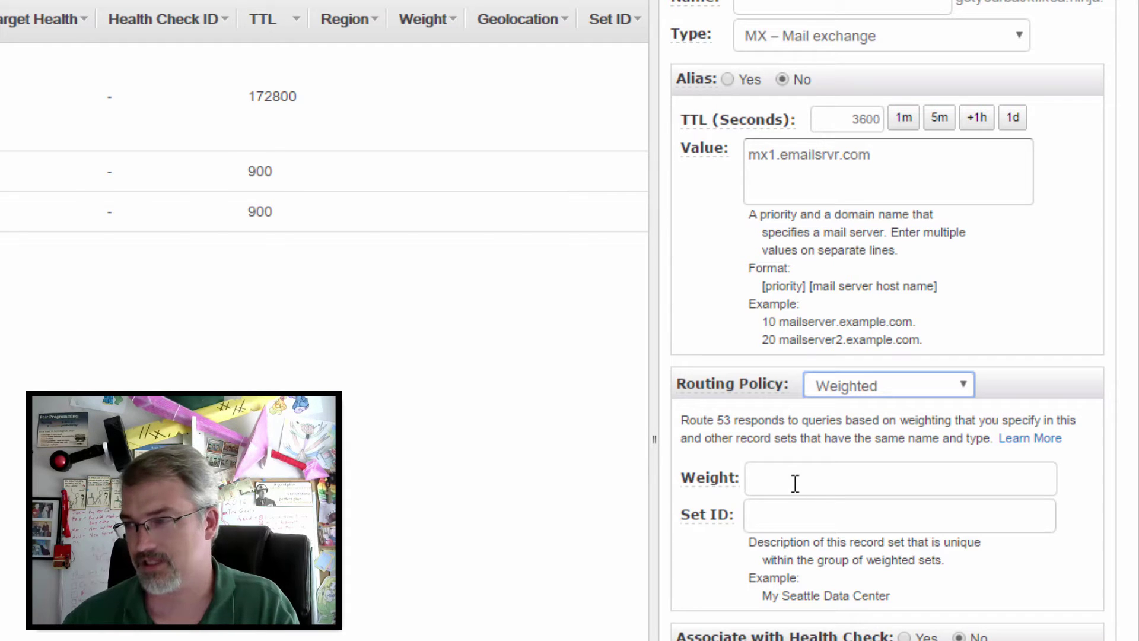
# Step: Enter weight 10 and set ID 'email' for the weighted MX record
pyautogui.click(795, 484)
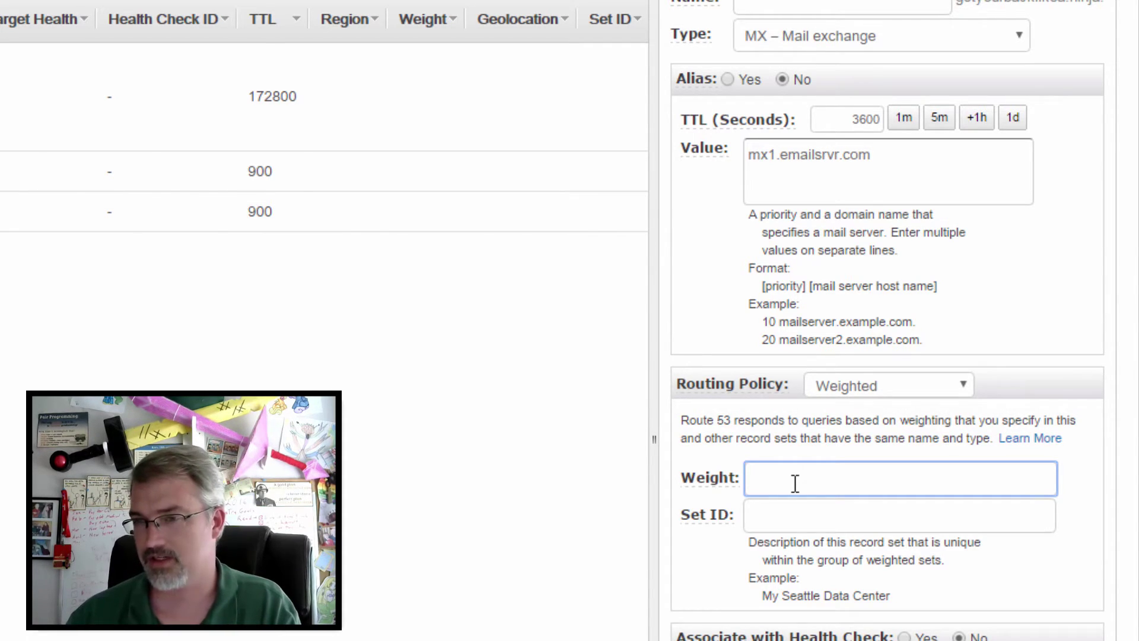
pyautogui.write('10')
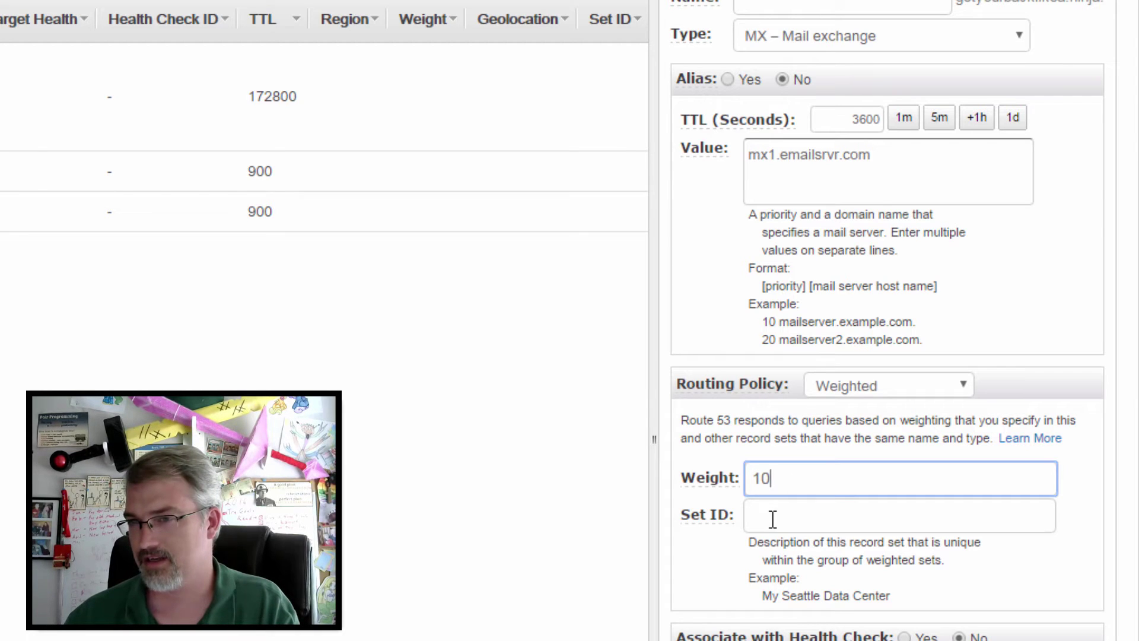
pyautogui.click(772, 519)
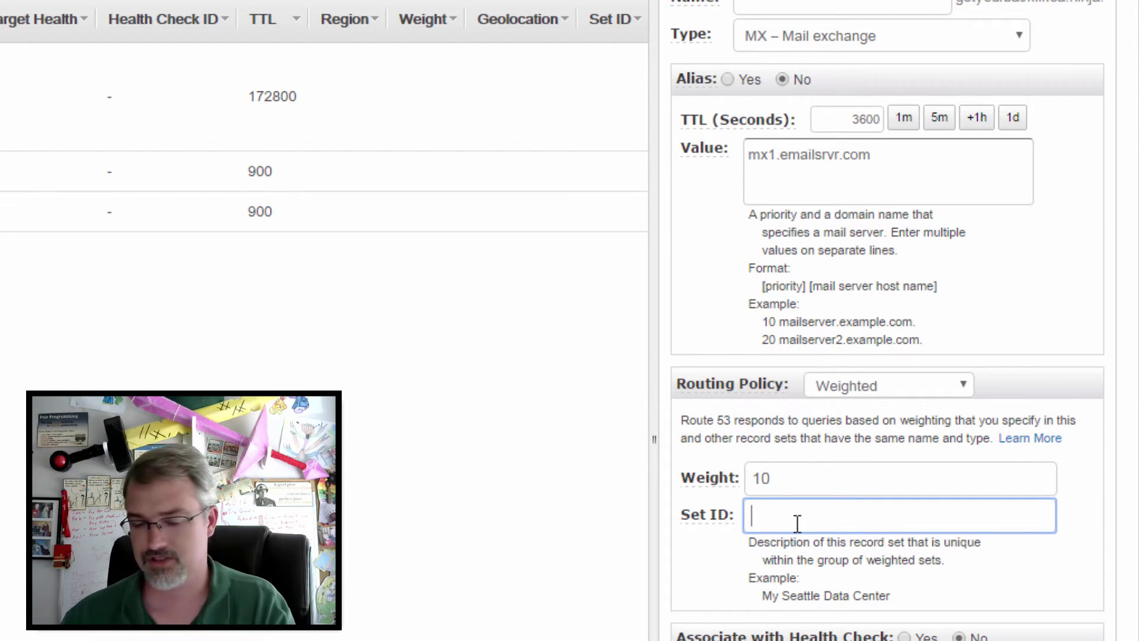
pyautogui.write('email')
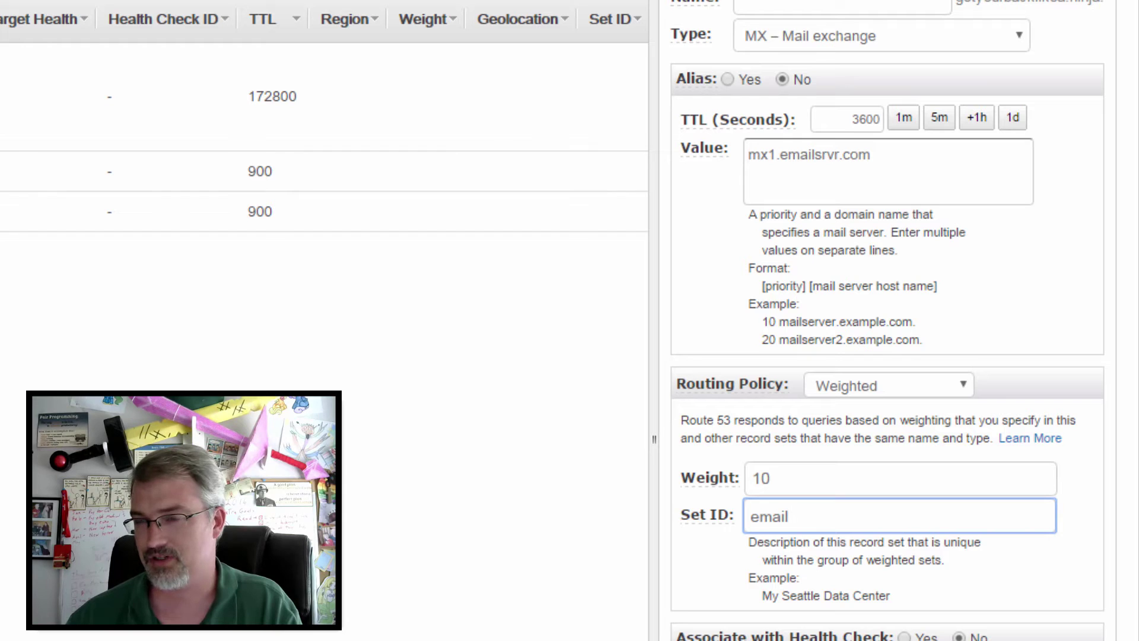
pyautogui.press('Tab')
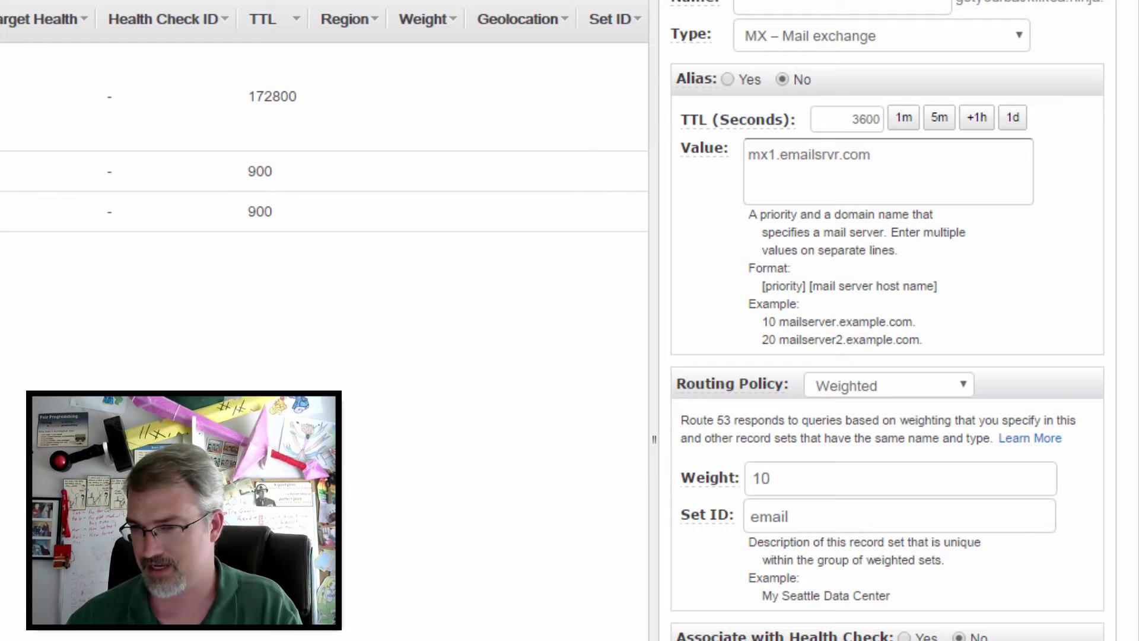
pyautogui.click(883, 162)
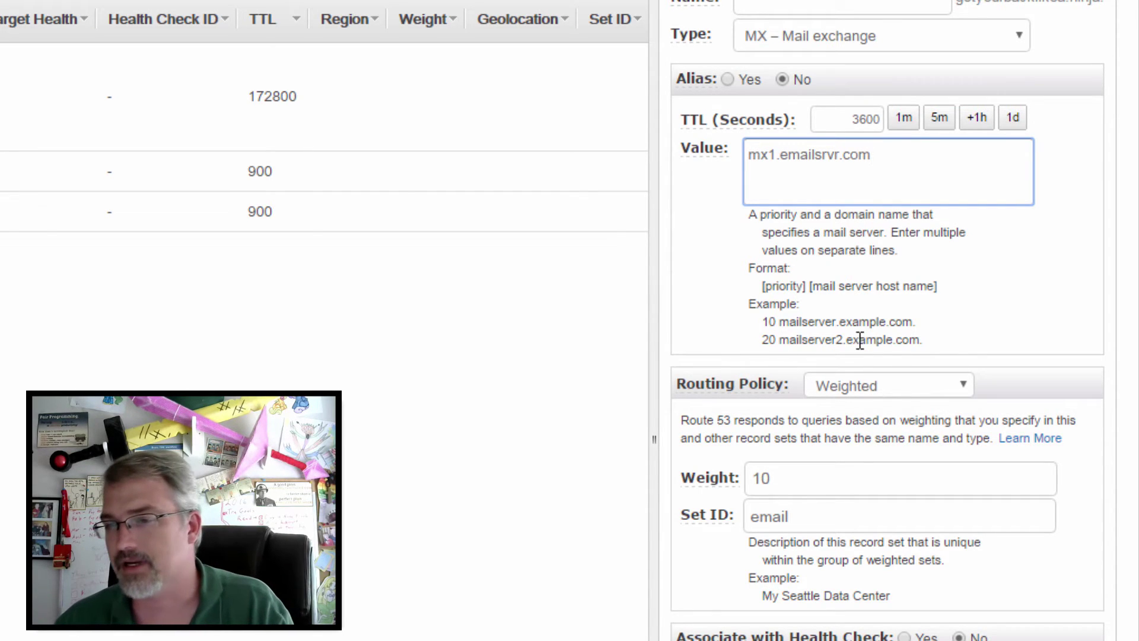
# Step: Switch to Simple routing and make the first value '10 mx1.emailsrvr.com.'
pyautogui.click(881, 394)
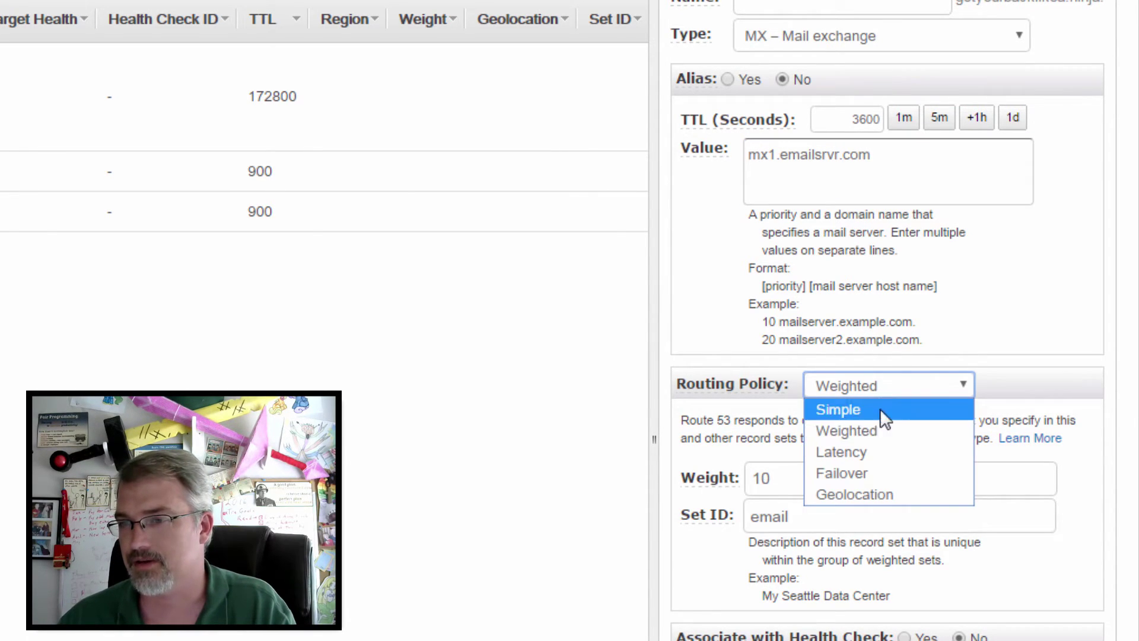
pyautogui.click(880, 416)
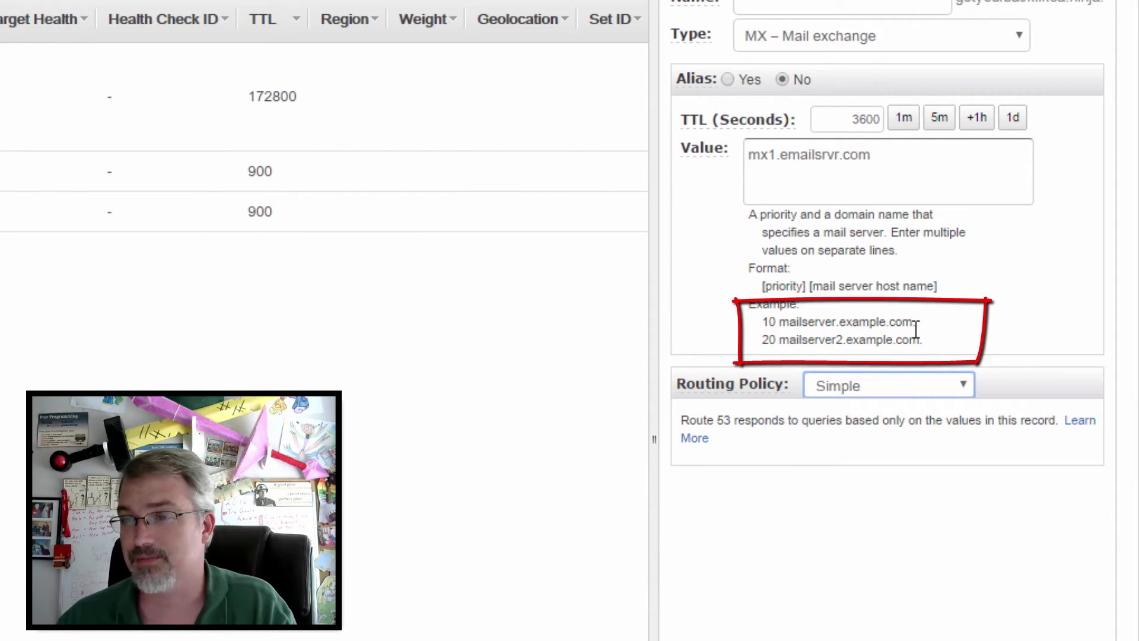
pyautogui.moveTo(916, 330); pyautogui.dragTo(754, 332)
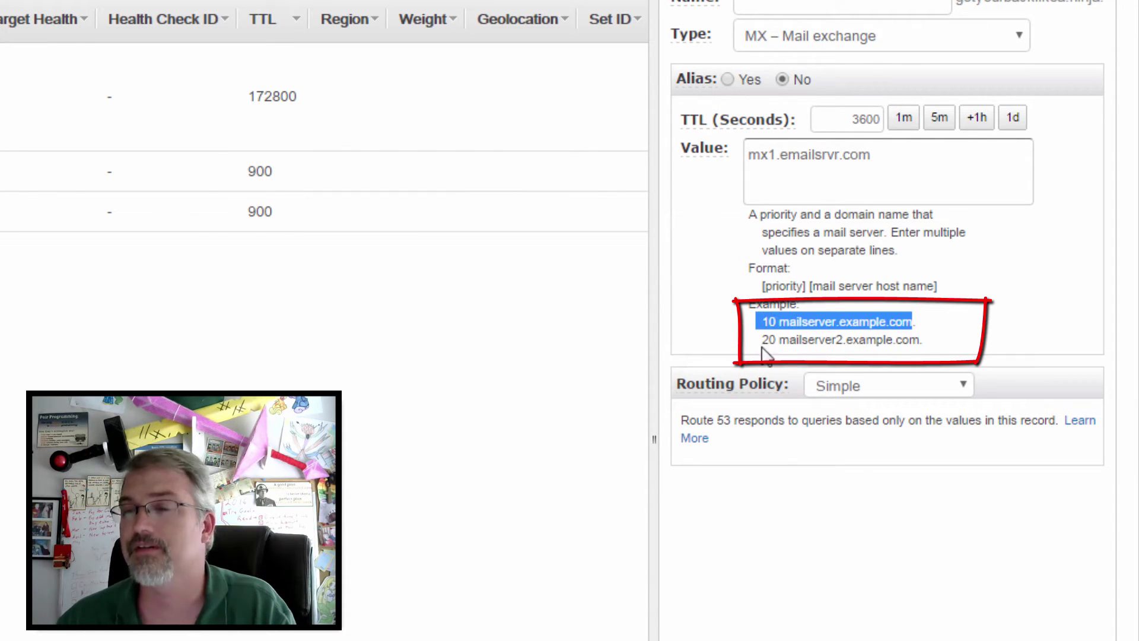
pyautogui.moveTo(873, 169)
pyautogui.mouseDown()
pyautogui.moveTo(688, 156)
pyautogui.moveTo(678, 170)
pyautogui.mouseUp()
pyautogui.hotkey('ctrl', 'c')
pyautogui.write('10')
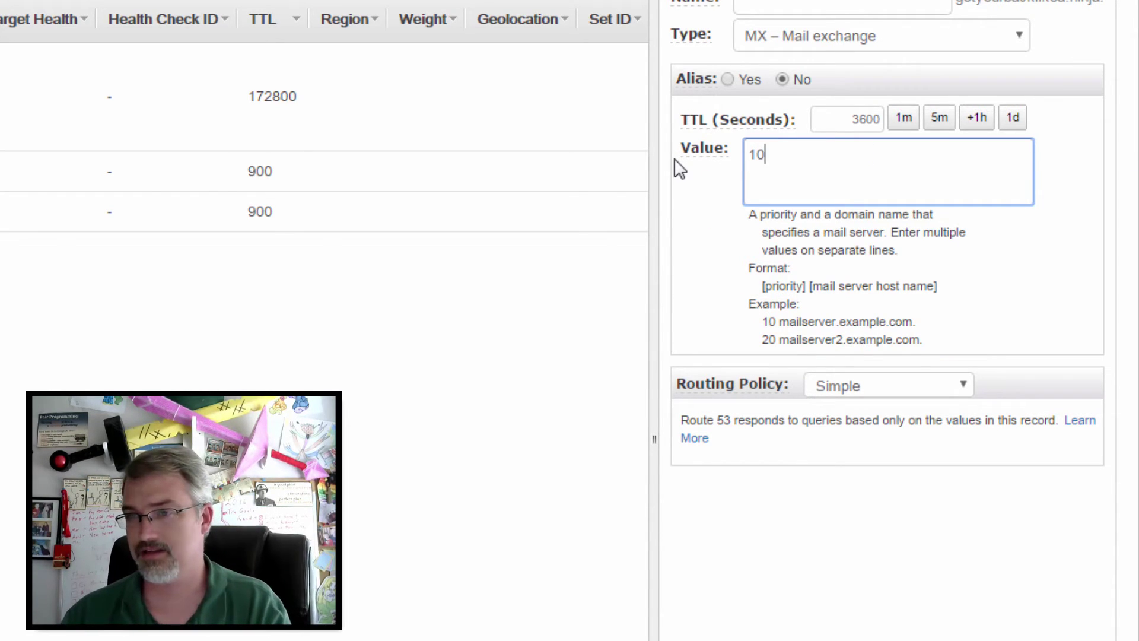
pyautogui.hotkey('alt', 'Tab')
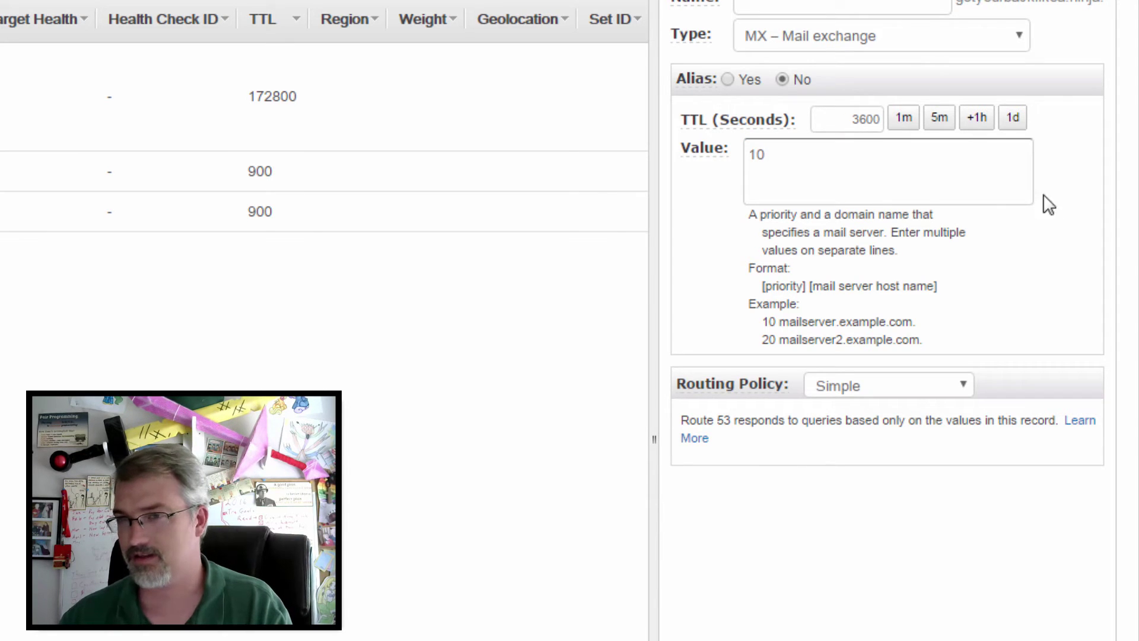
pyautogui.click(898, 166)
pyautogui.hotkey('ctrl', 'v')
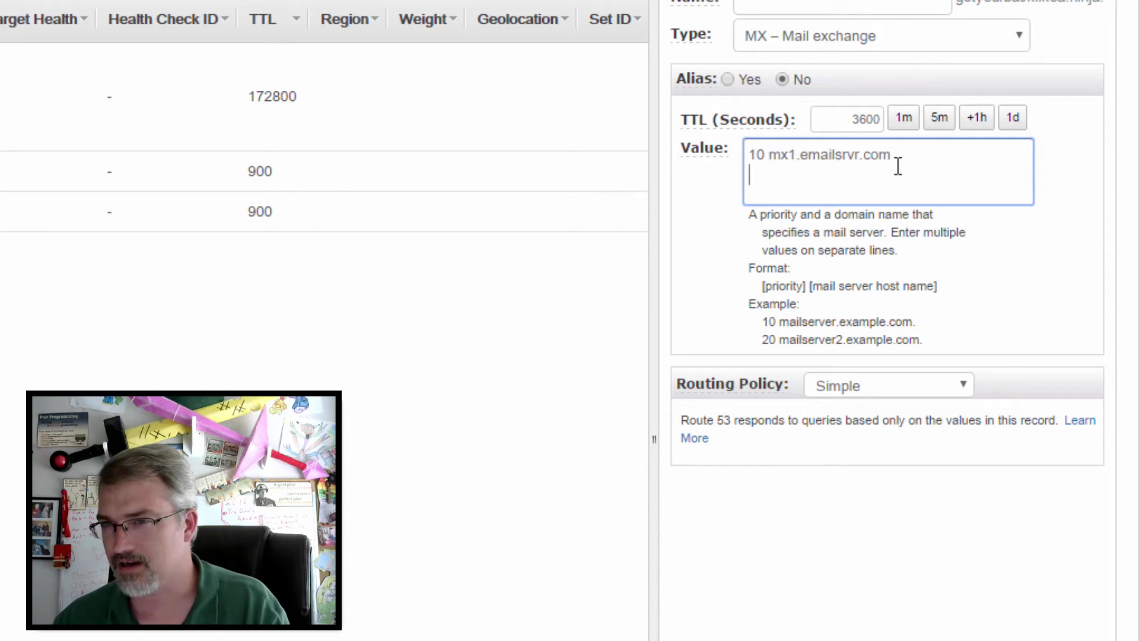
pyautogui.press('Return')
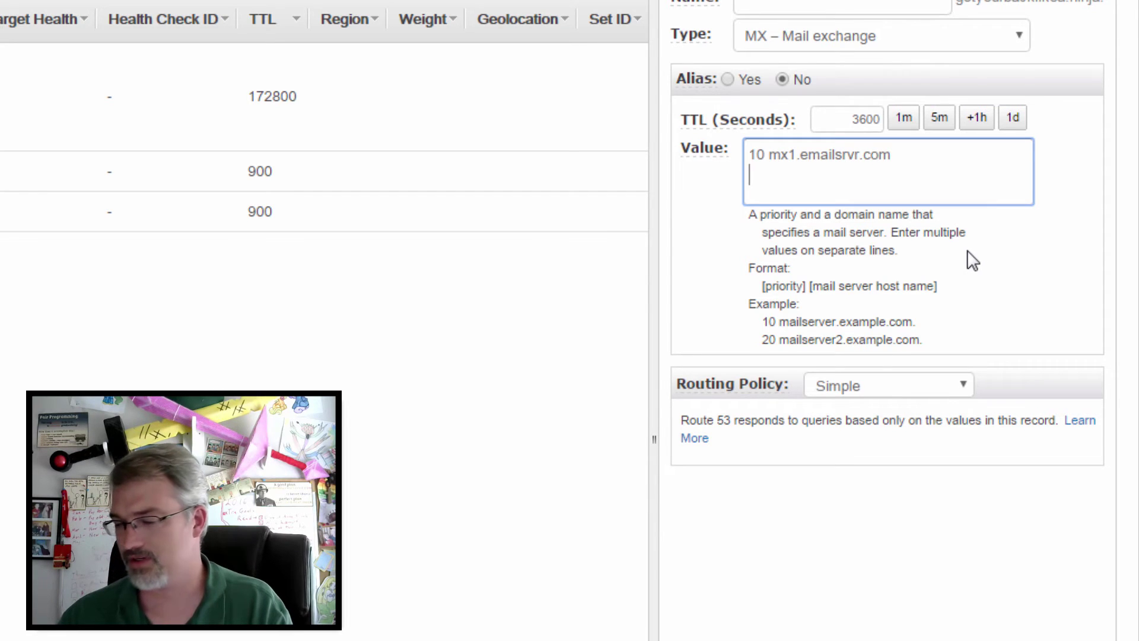
pyautogui.press('BackSpace')
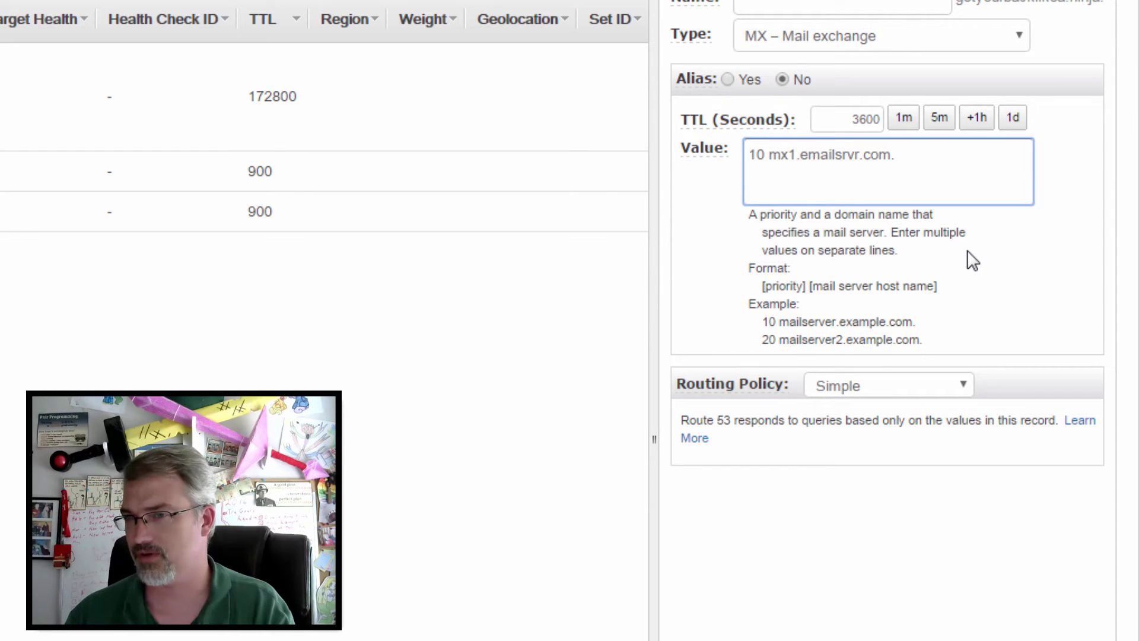
# Step: Add a second value line '20 mx2.emailsrvr.com.' with the pasted host name
pyautogui.press('Return')
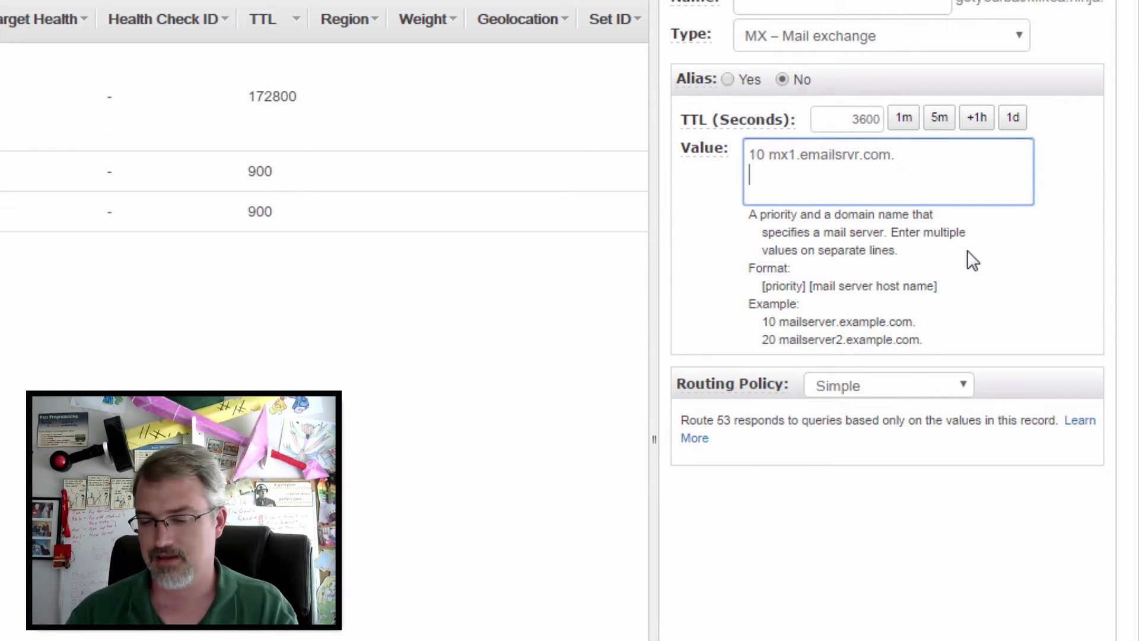
pyautogui.write('20')
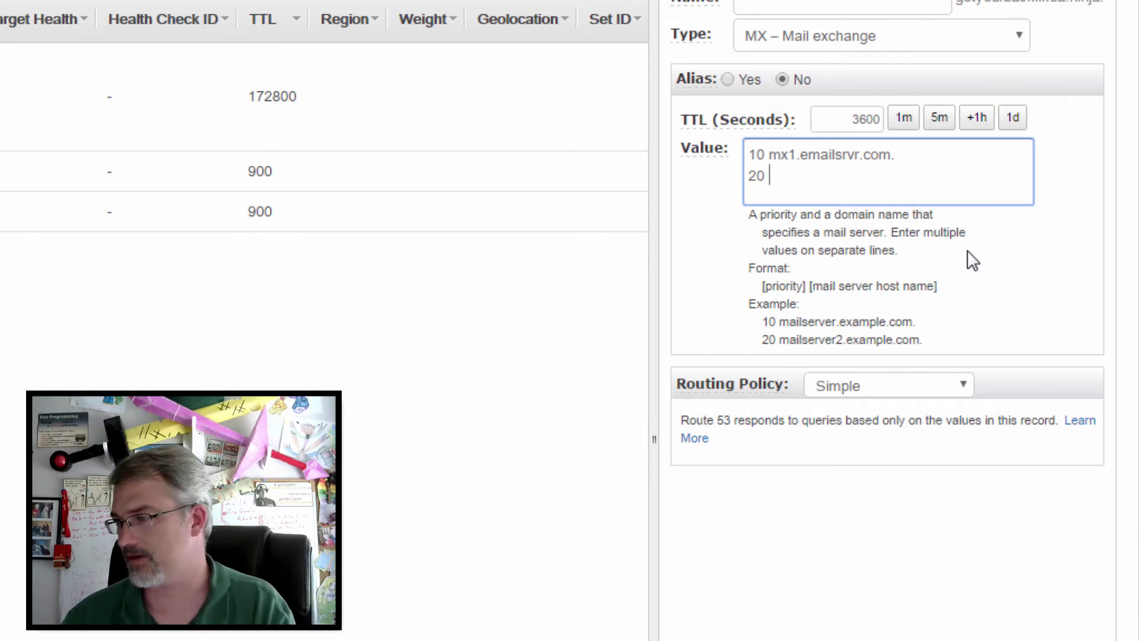
pyautogui.hotkey('alt', 'Tab')
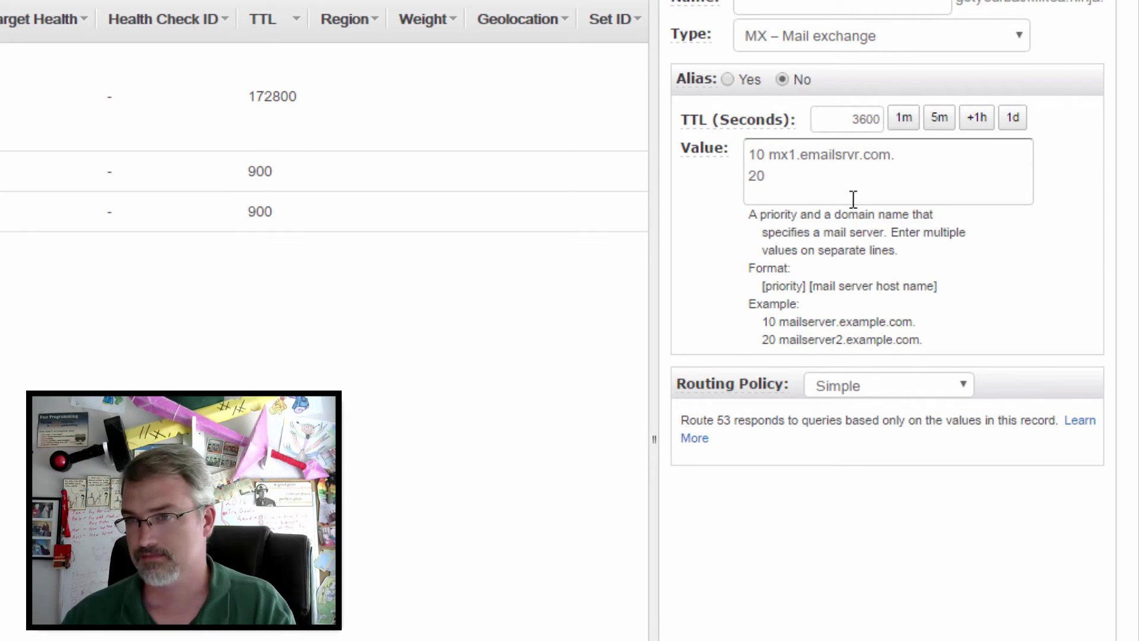
pyautogui.hotkey('alt', 'Tab')
pyautogui.rightClick(824, 168)
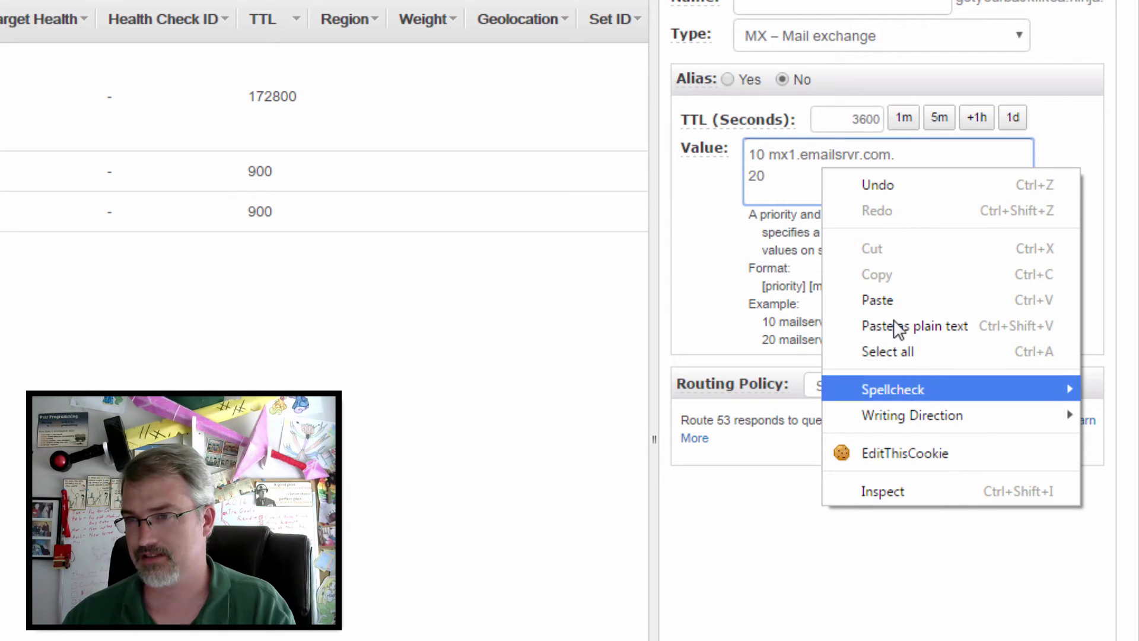
pyautogui.click(911, 302)
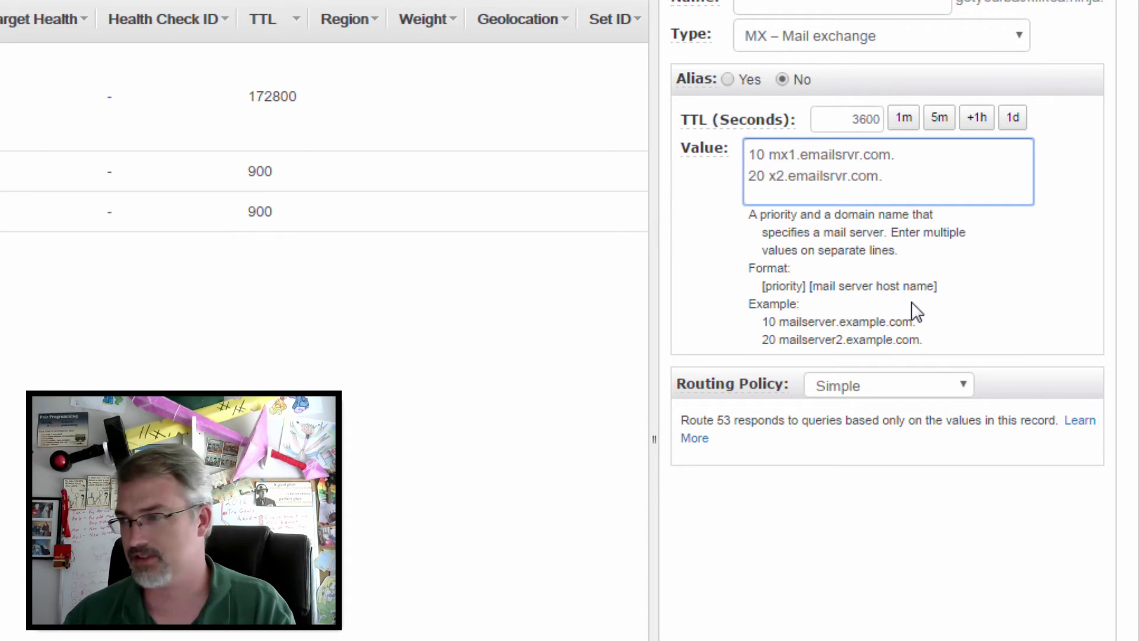
pyautogui.hotkey('ctrl', 'Left')
pyautogui.hotkey('ctrl', 'Left')
pyautogui.hotkey('ctrl', 'Left')
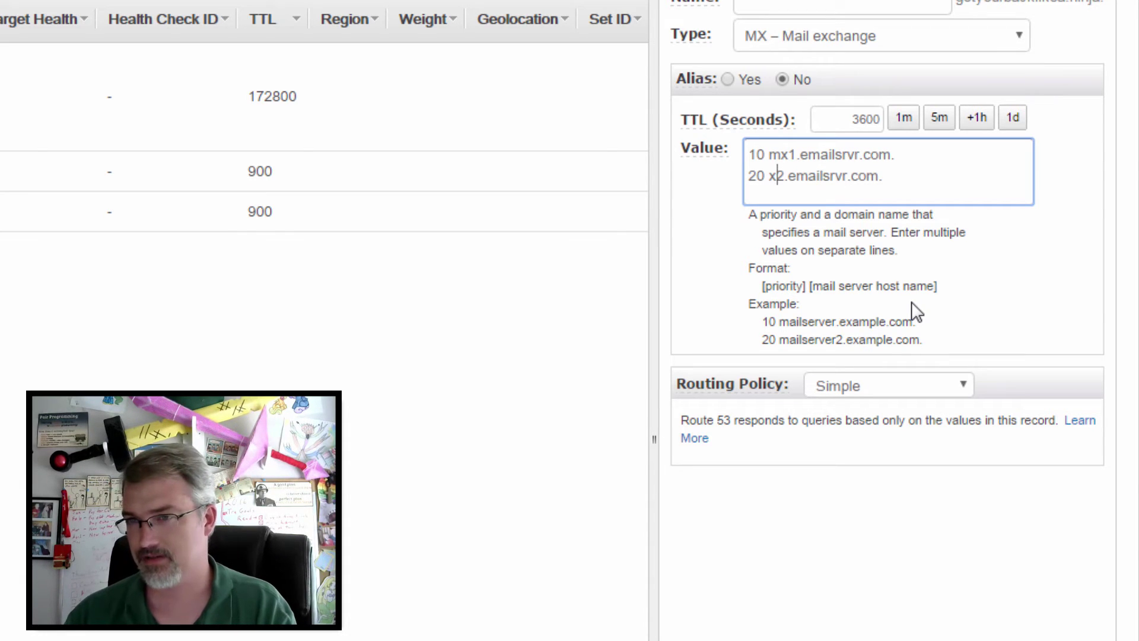
pyautogui.write('m')
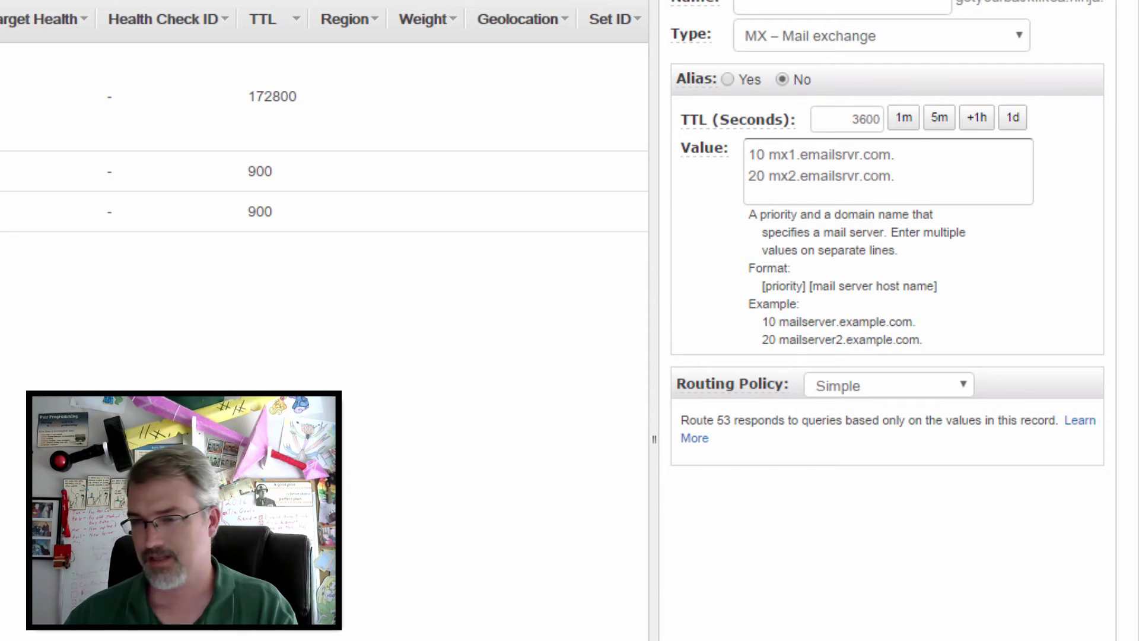
# Step: Save the two-server MX record set and return to Rackspace's DNS help page
pyautogui.click(906, 640)
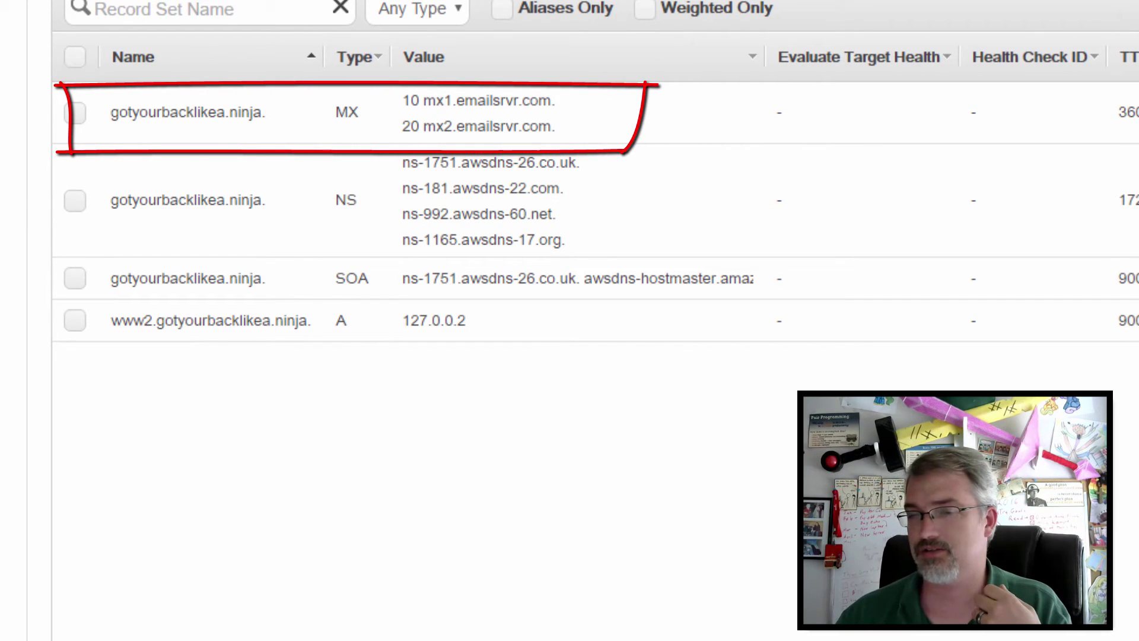
pyautogui.hotkey('alt', 'Tab')
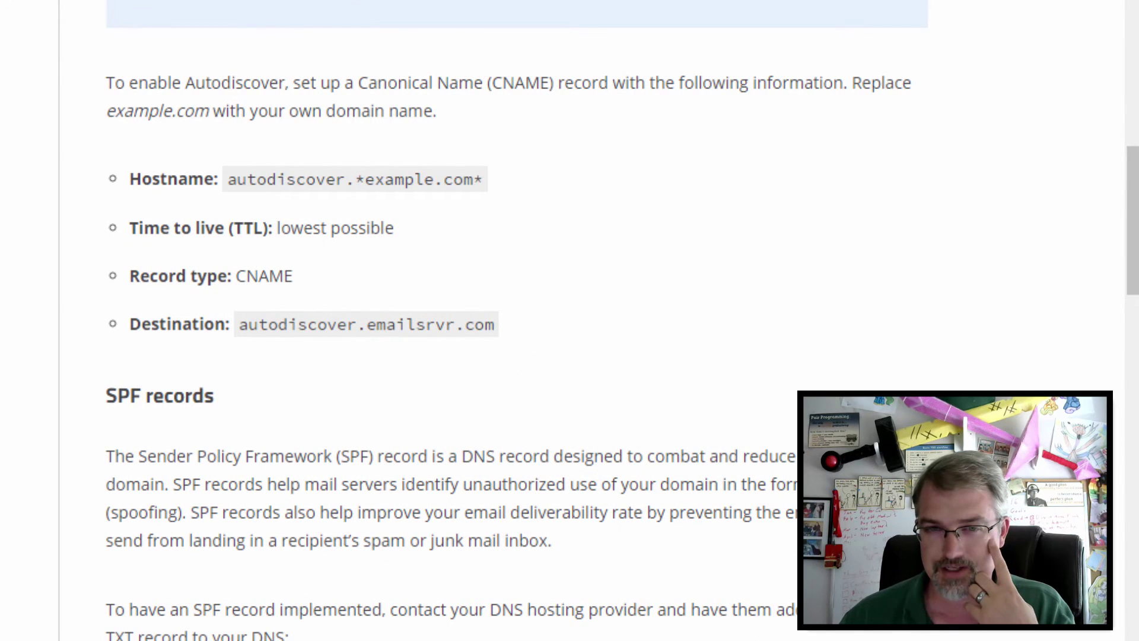
# Step: Read the Autodiscover CNAME section, then return to Route 53's record list for gotyourbacklikea.ninja
pyautogui.scroll(-2, 511, 320)
pyautogui.scroll(3, 570, 320)
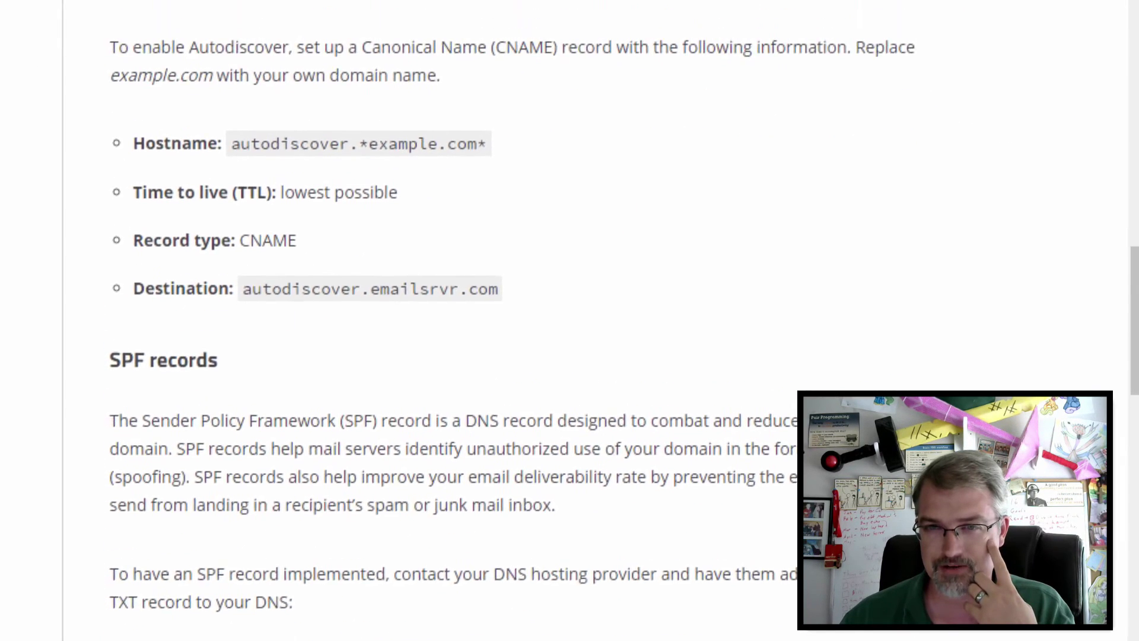
pyautogui.scroll(-2, 510, 321)
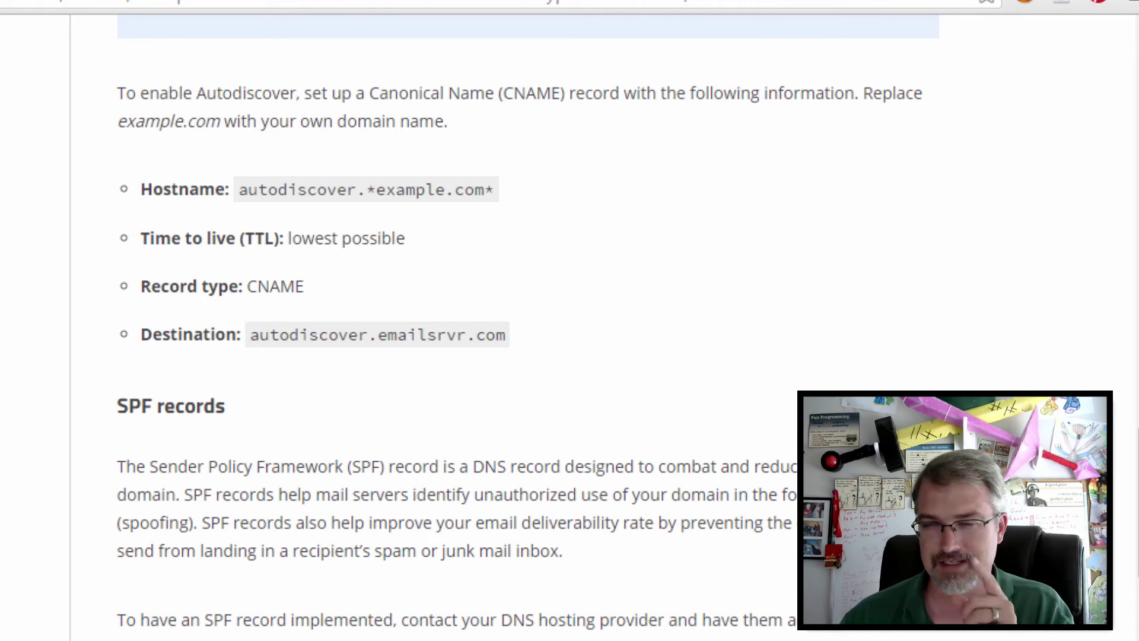
pyautogui.hotkey('alt', 'Tab')
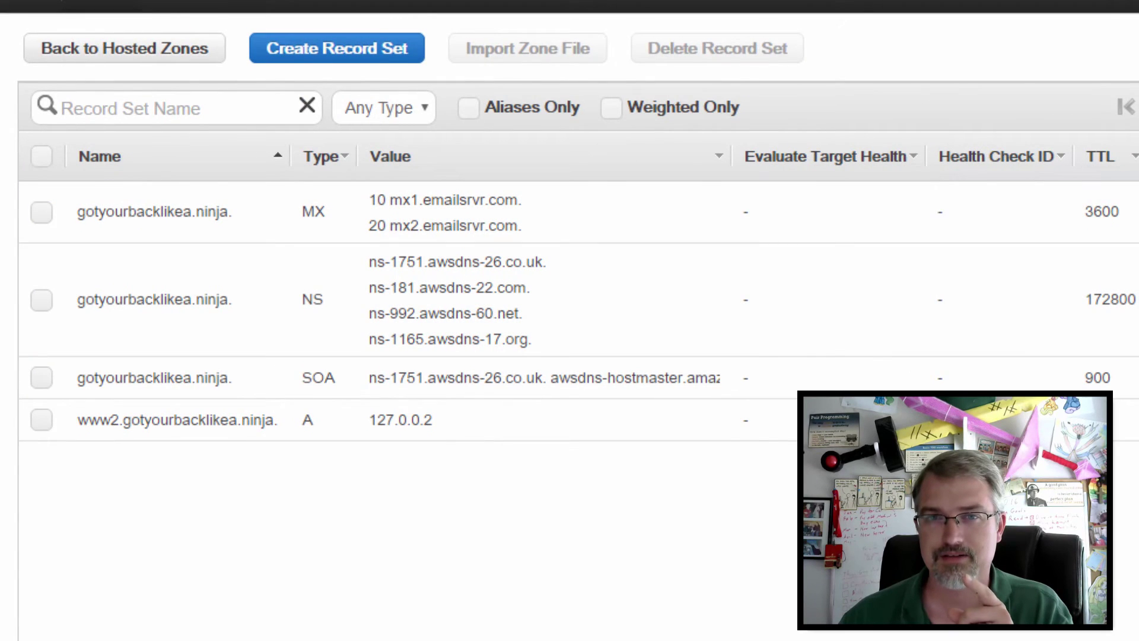
# Step: Test gotyourbacklikea.ninja's mail settings in Rackspace, finish the setup guide, and open Product Feedback
pyautogui.hotkey('alt', 'Tab')
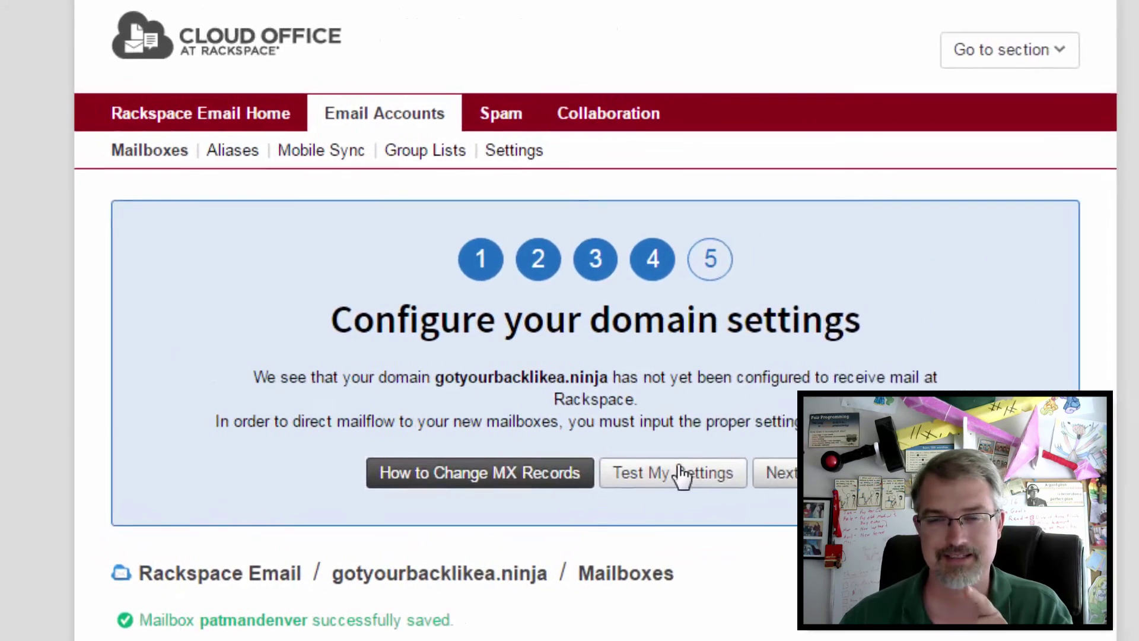
pyautogui.click(677, 476)
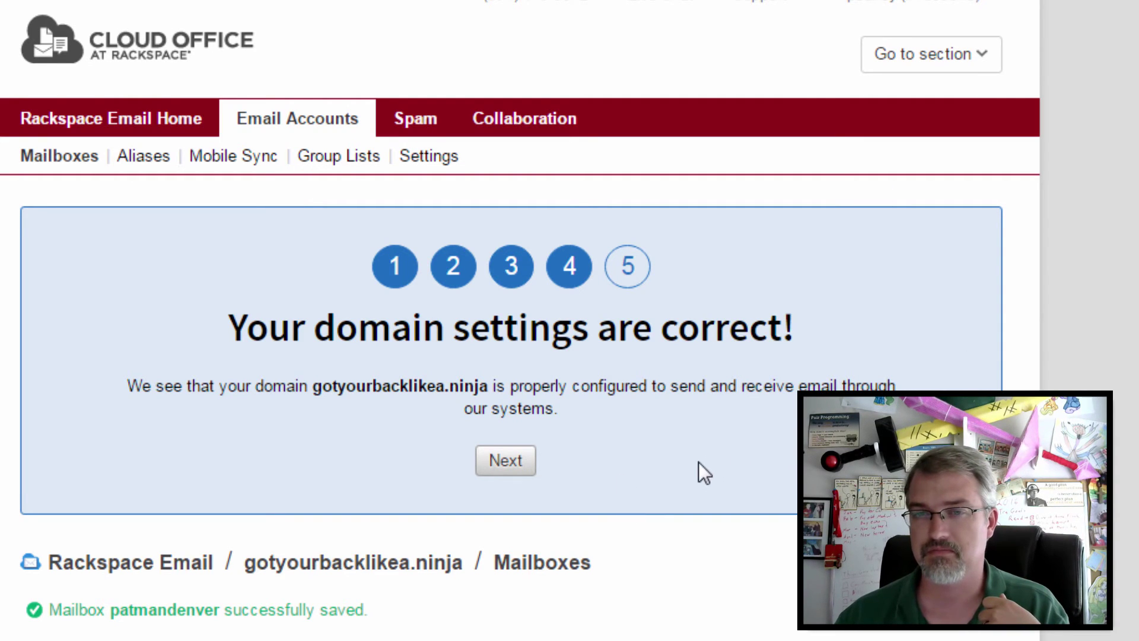
pyautogui.click(507, 461)
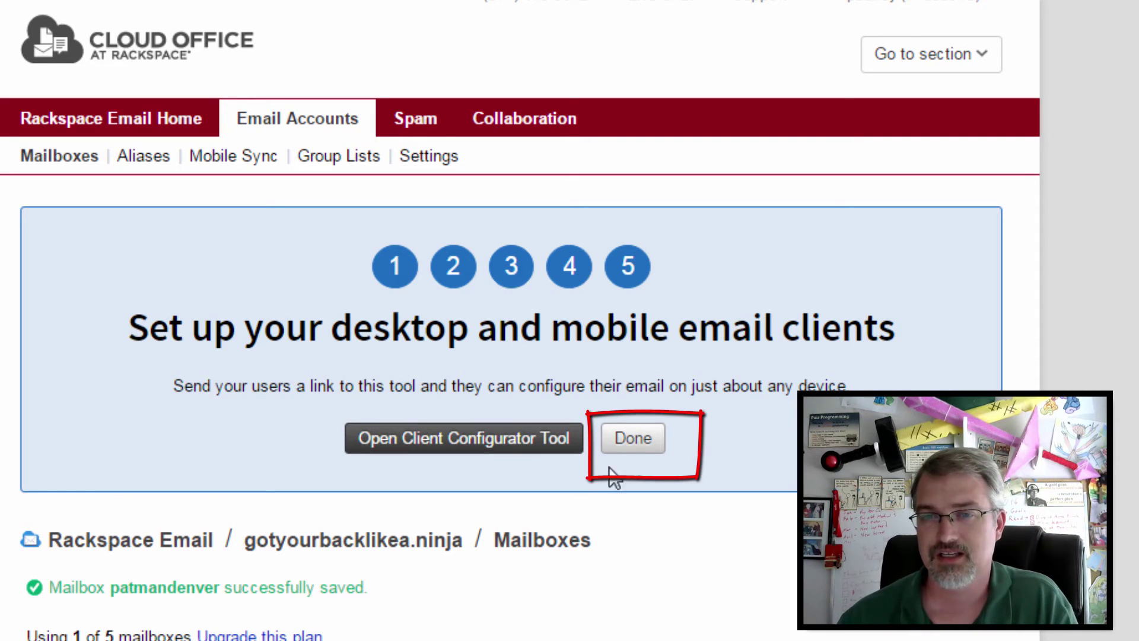
pyautogui.click(629, 442)
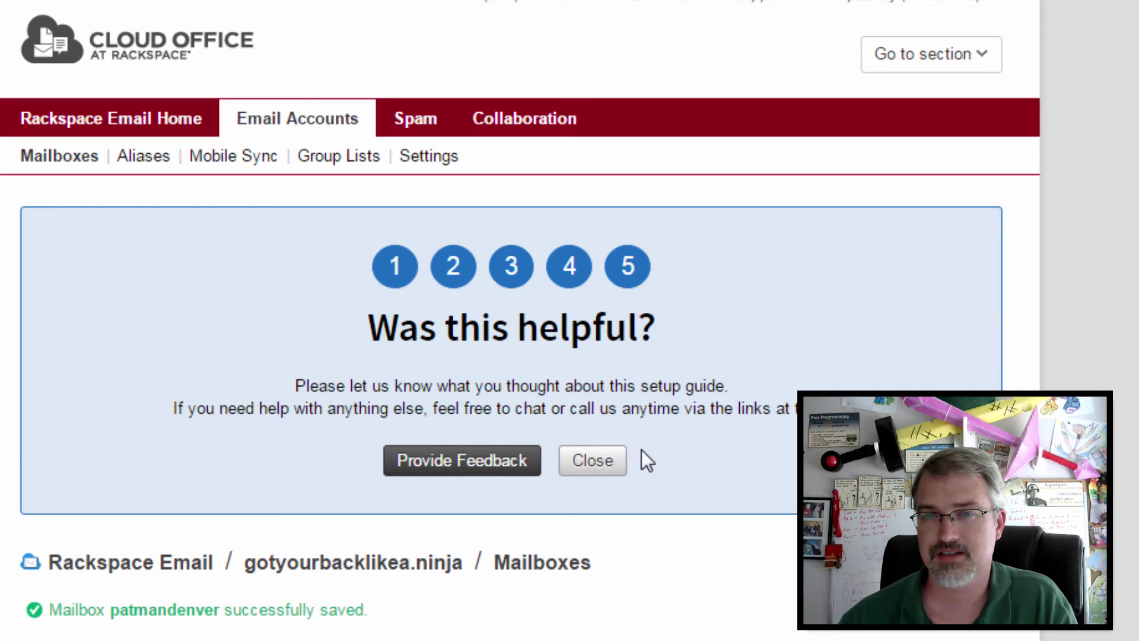
pyautogui.click(481, 462)
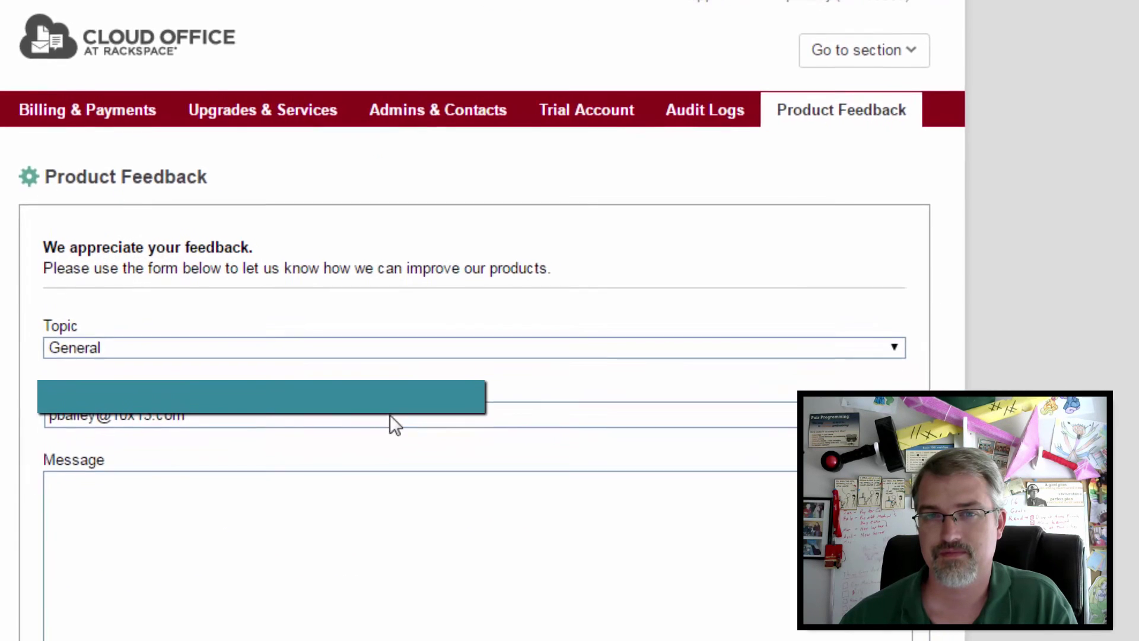
# Step: Send the feedback message 'Very helpful intro to getting email set up'
pyautogui.click(150, 448)
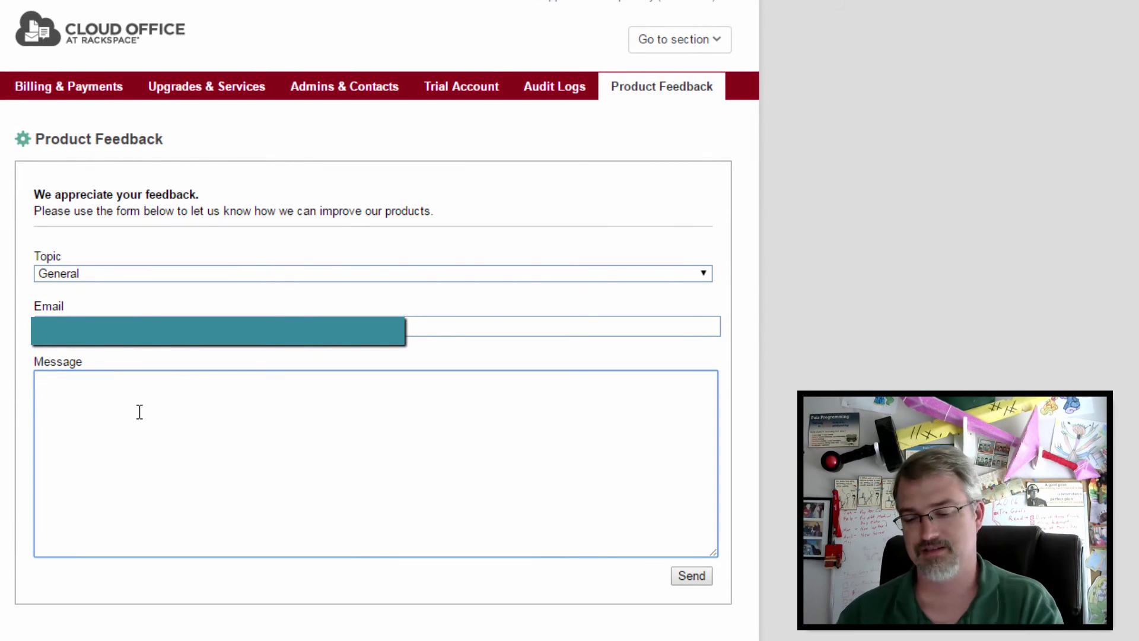
pyautogui.write('Very he')
pyautogui.press('BackSpace')
pyautogui.write('he')
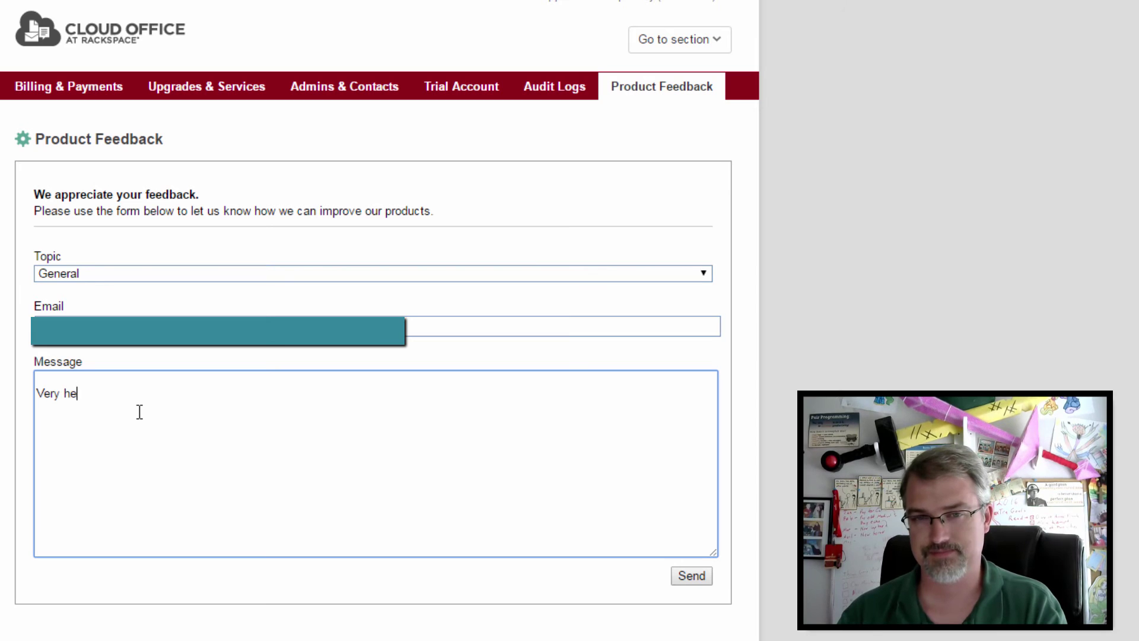
pyautogui.write('lpful i')
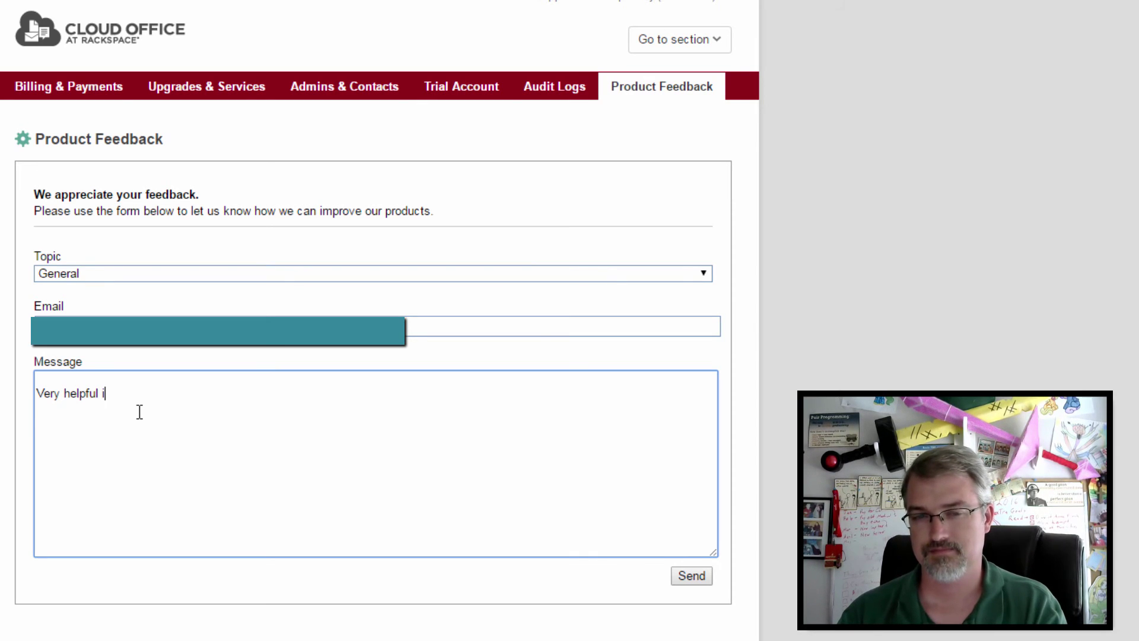
pyautogui.write('ntro to getting e')
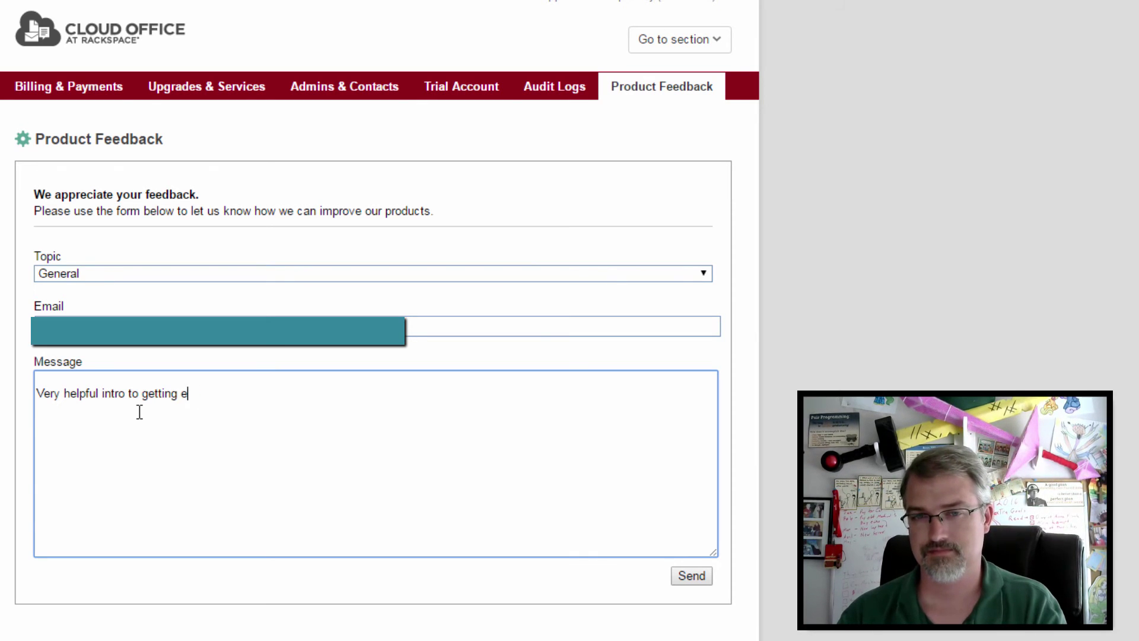
pyautogui.write('mail set up')
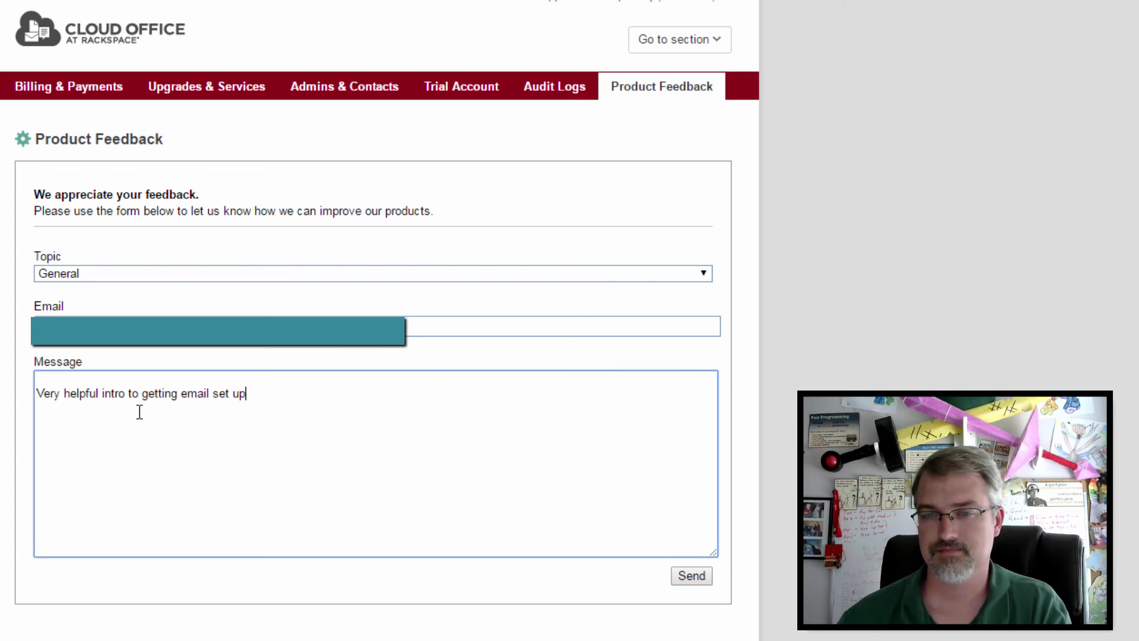
pyautogui.click(692, 576)
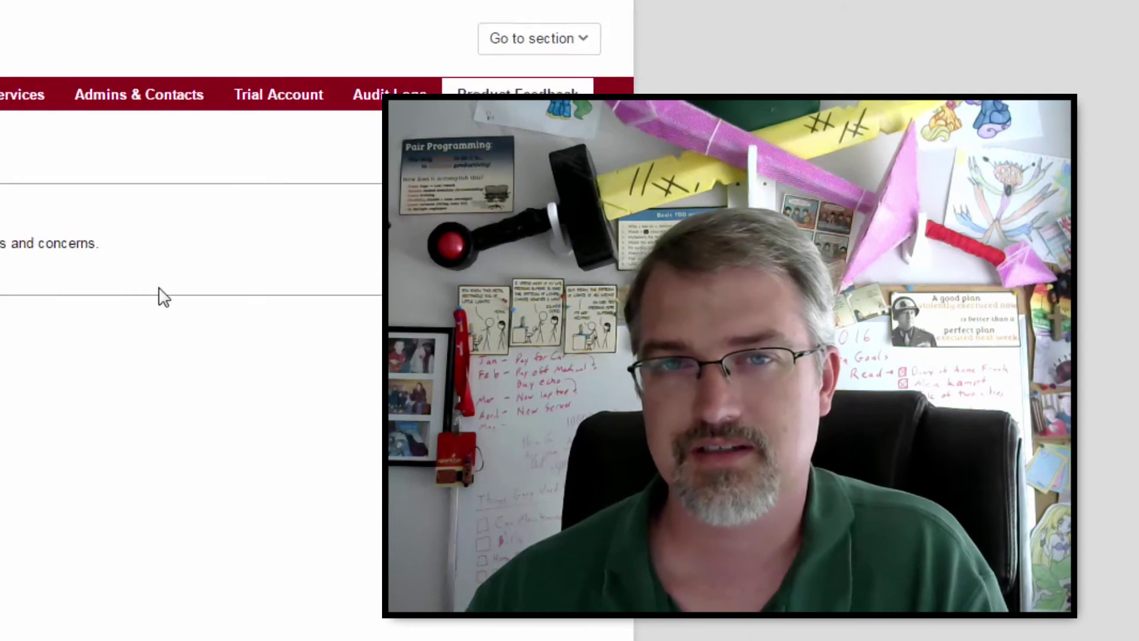
# Step: Jump to the Rackspace Email section and view its Email Accounts mailbox list
pyautogui.click(274, 38)
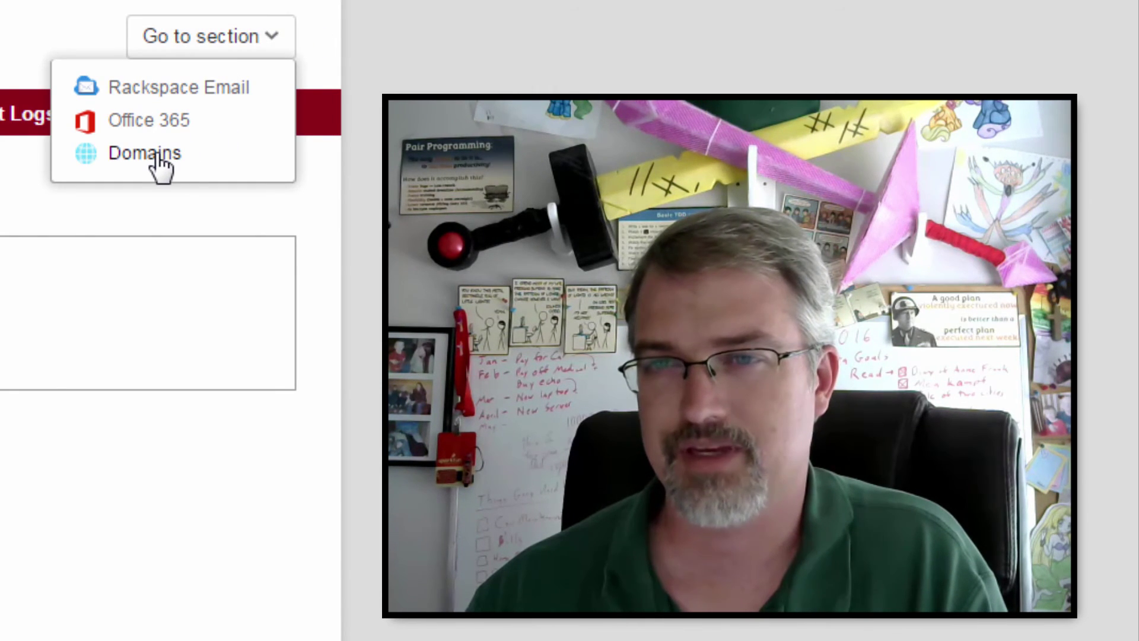
pyautogui.click(236, 92)
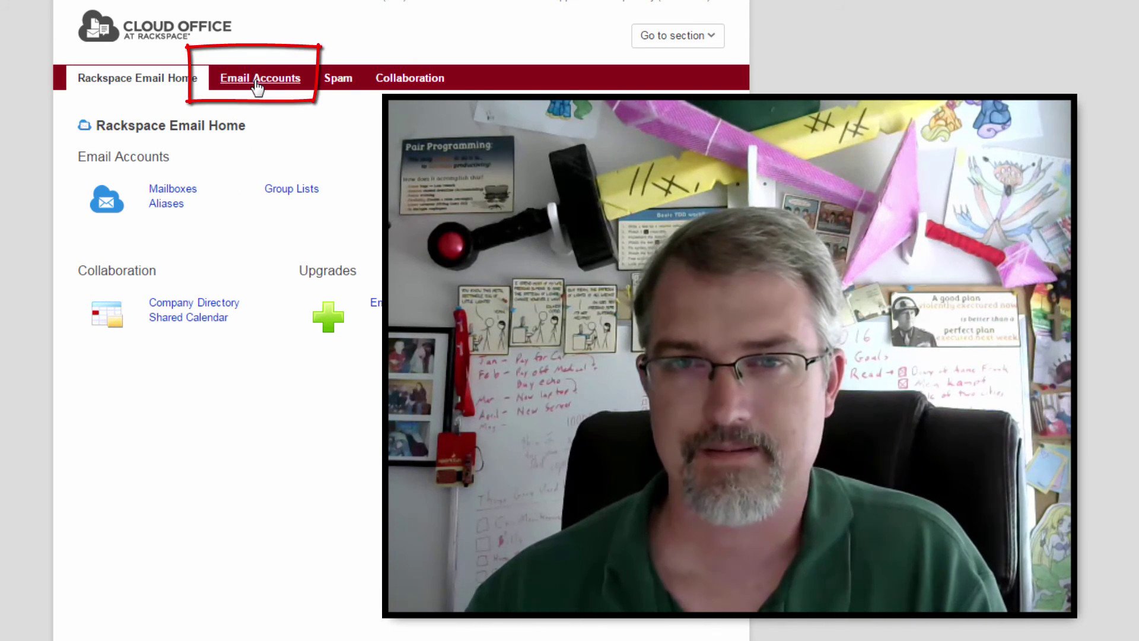
pyautogui.click(258, 88)
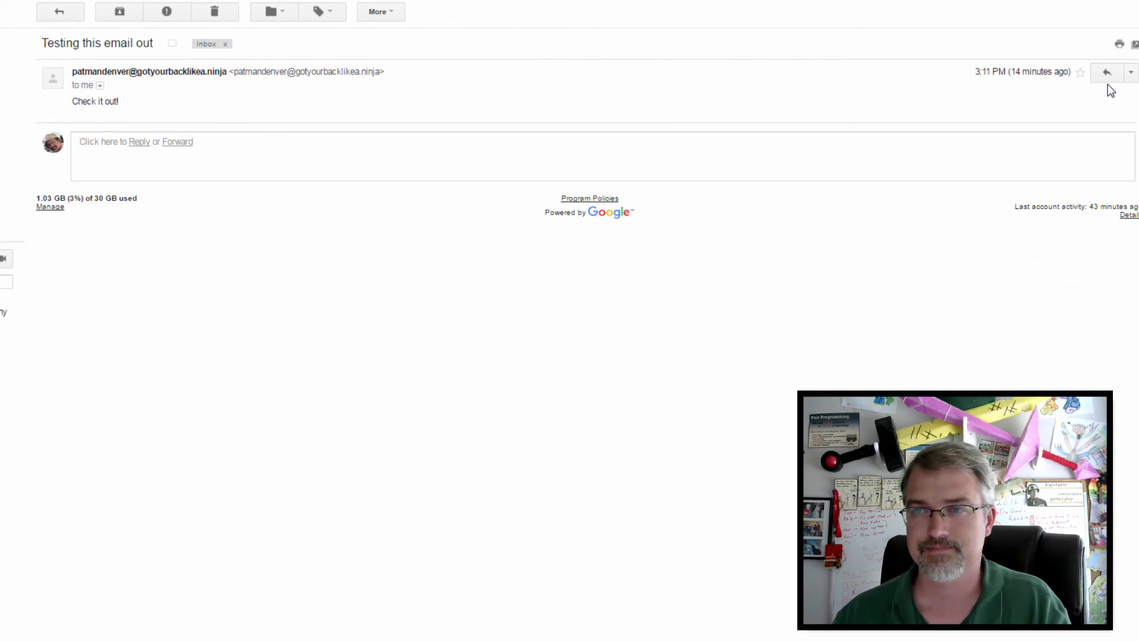
# Step: Reply 'Nice email name!' from Gmail and open that reply in the Rackspace webmail inbox
pyautogui.click(459, 173)
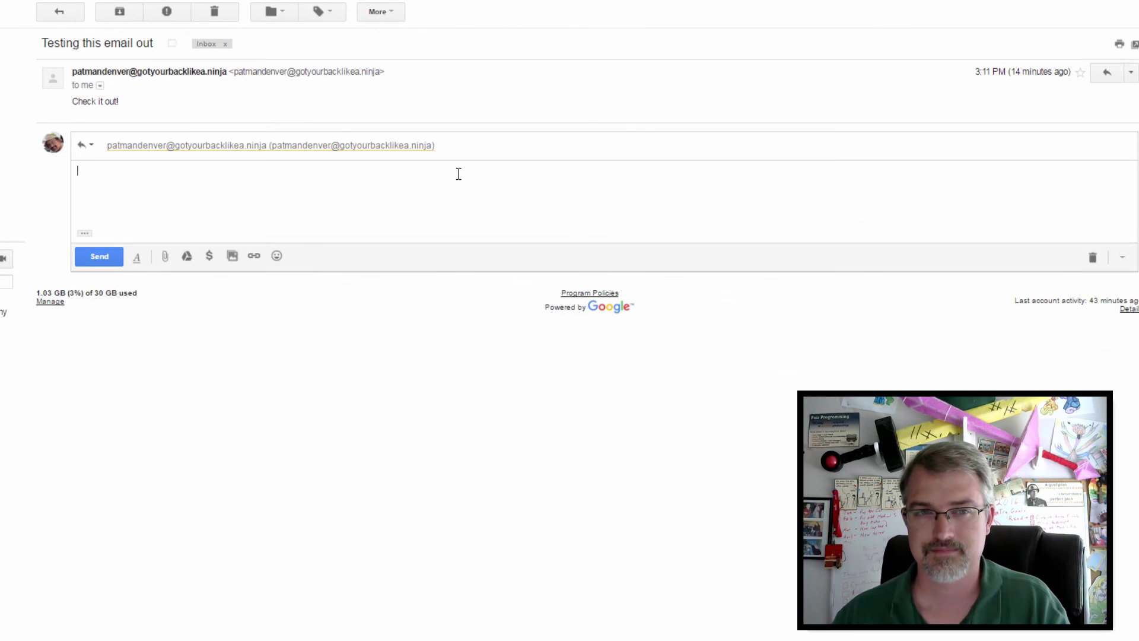
pyautogui.write('Nice email name!')
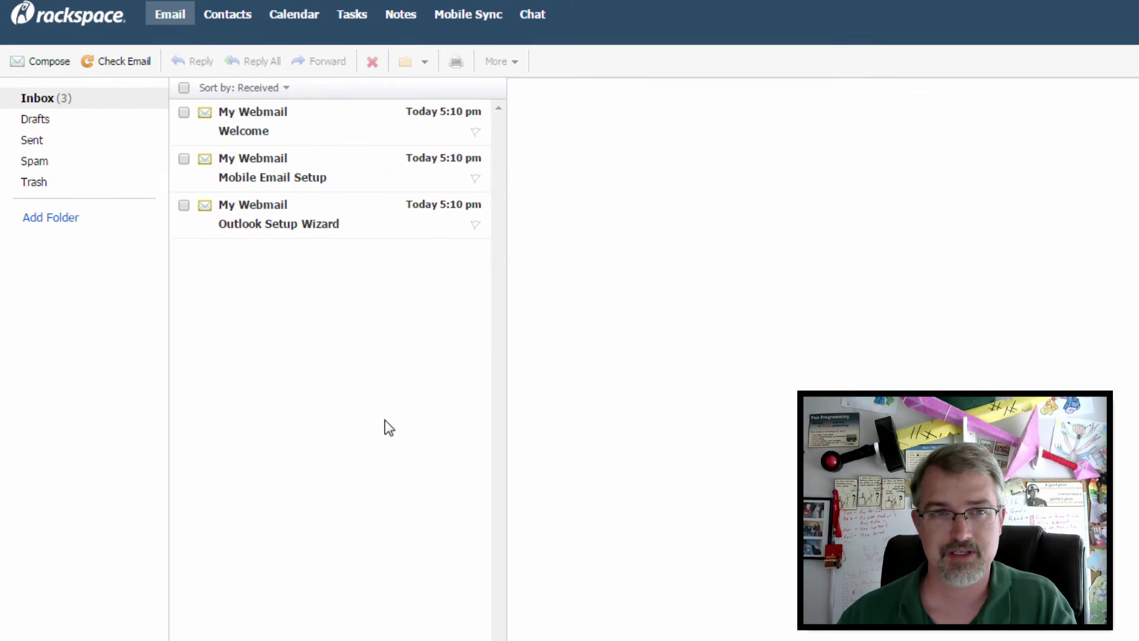
pyautogui.click(112, 61)
pyautogui.click(293, 145)
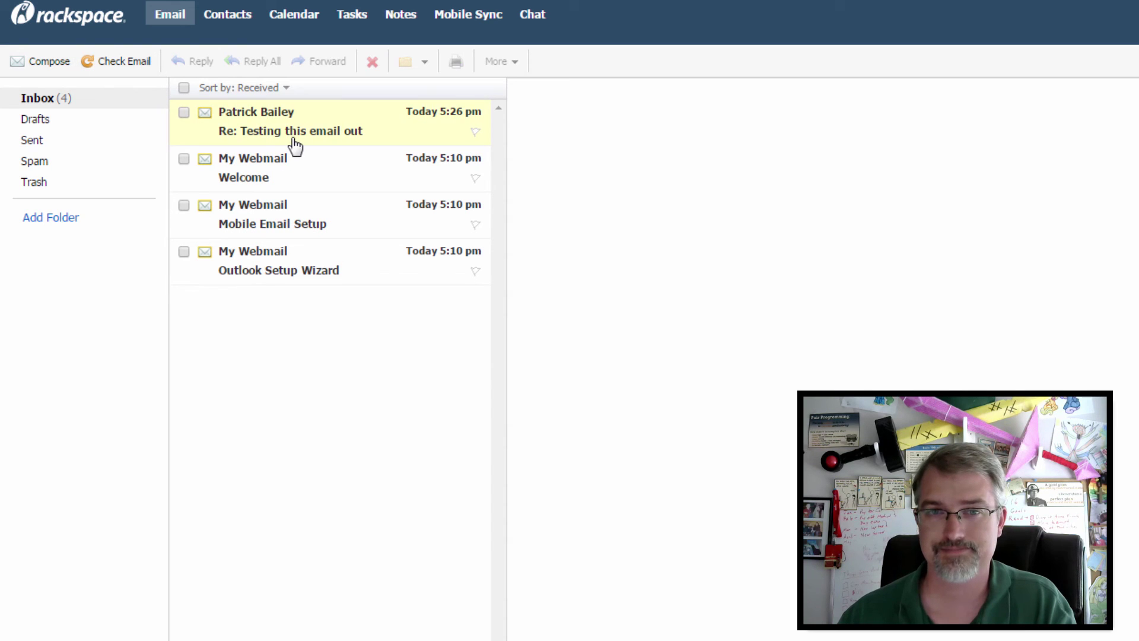